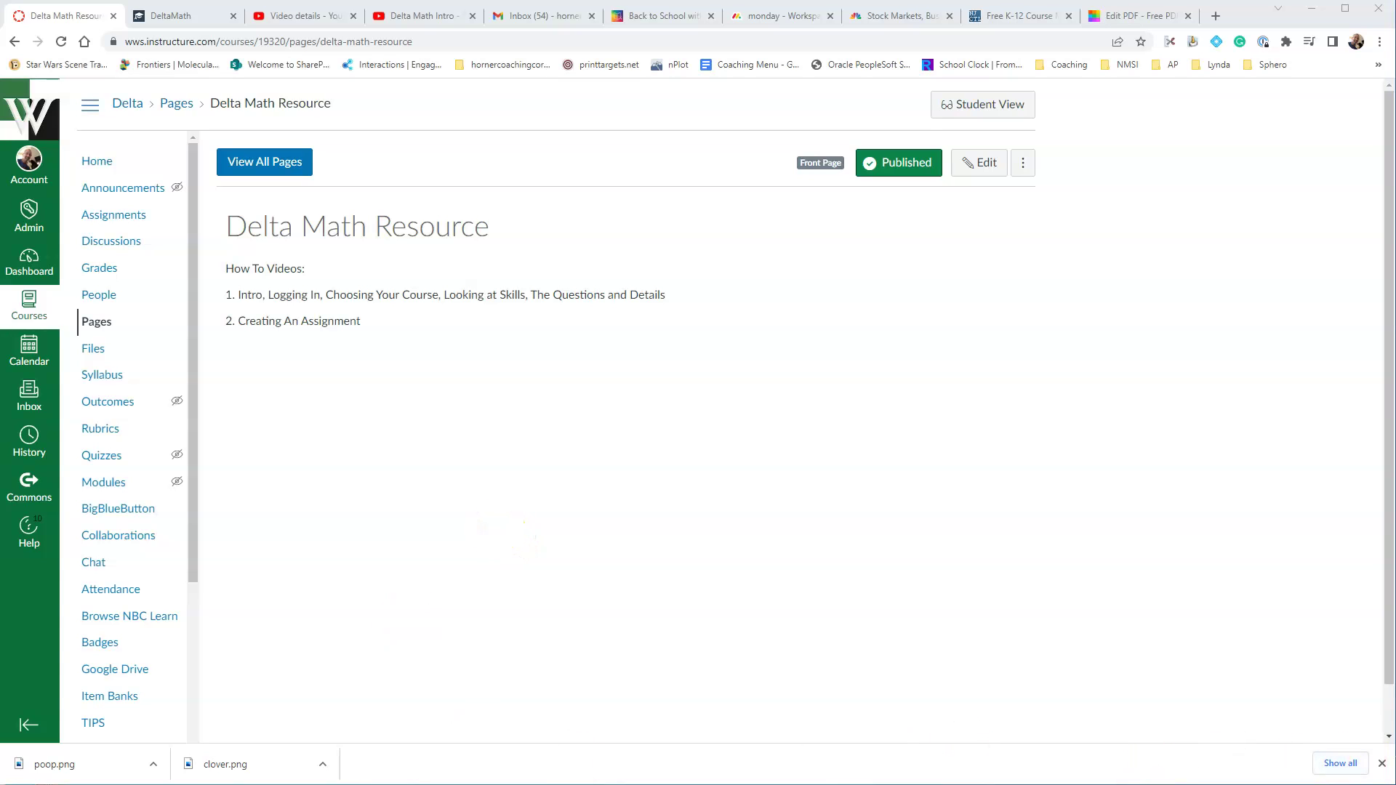
- Dismiss the downloads bar and go to the Delta course's Assignments list
click(1381, 764)
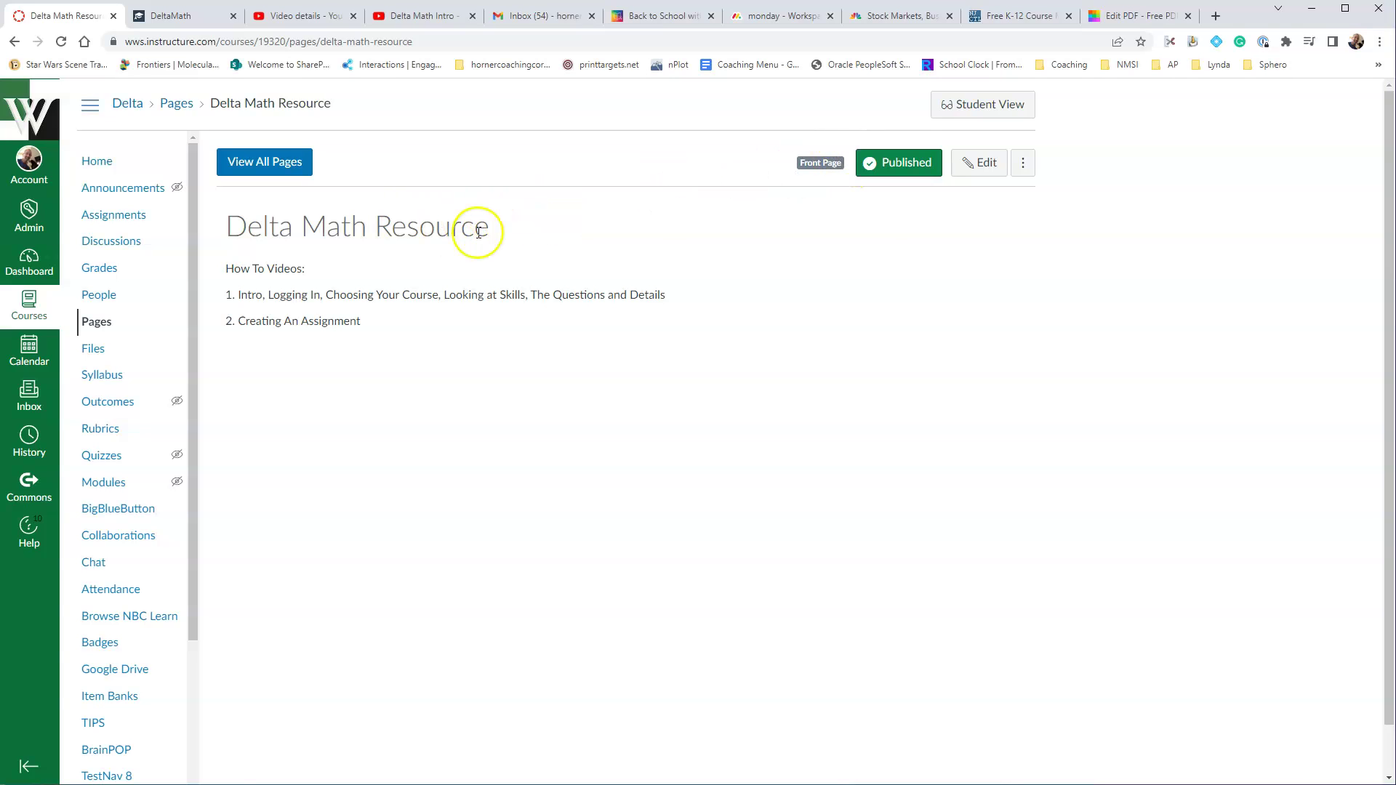
click(107, 219)
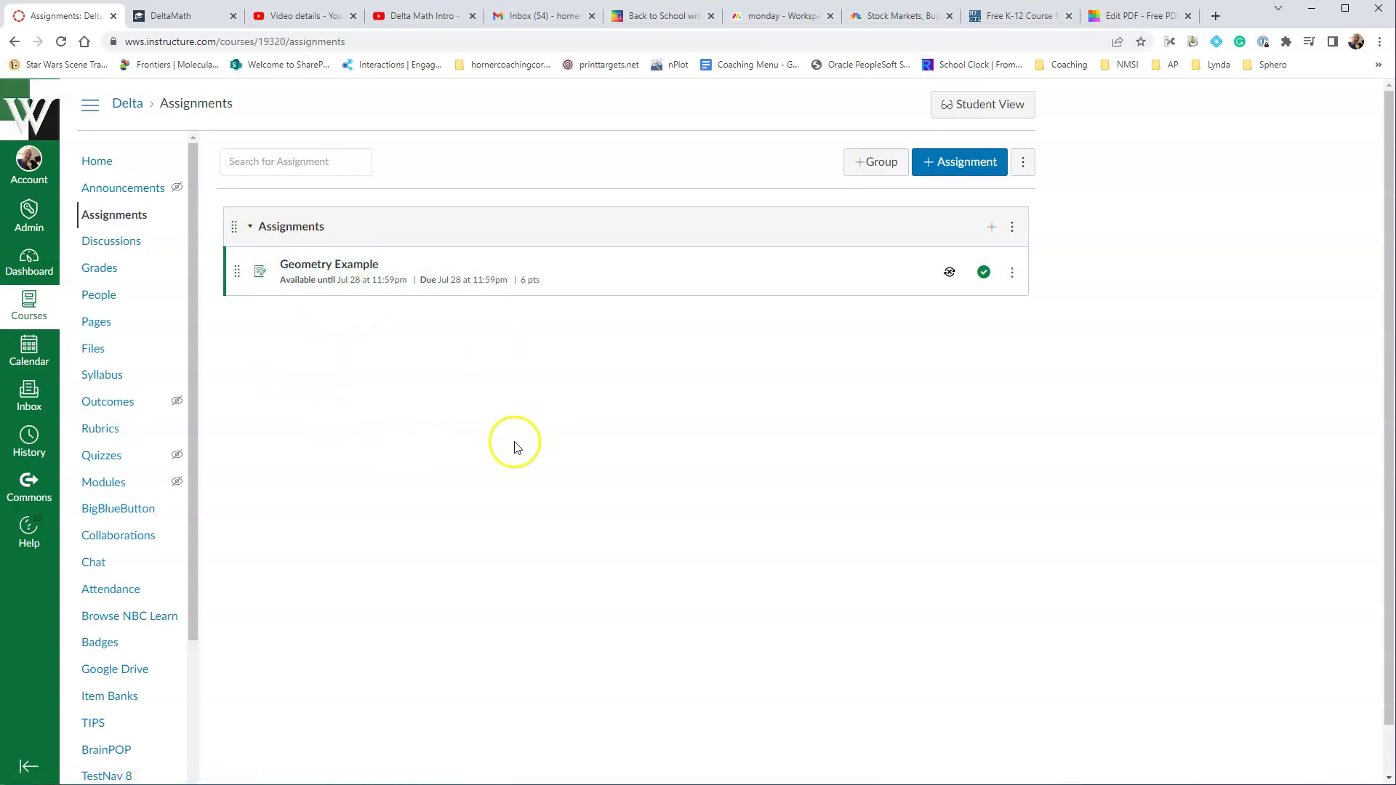
- Start a new assignment named 'Intro to Algebra' worth 4 points
click(955, 164)
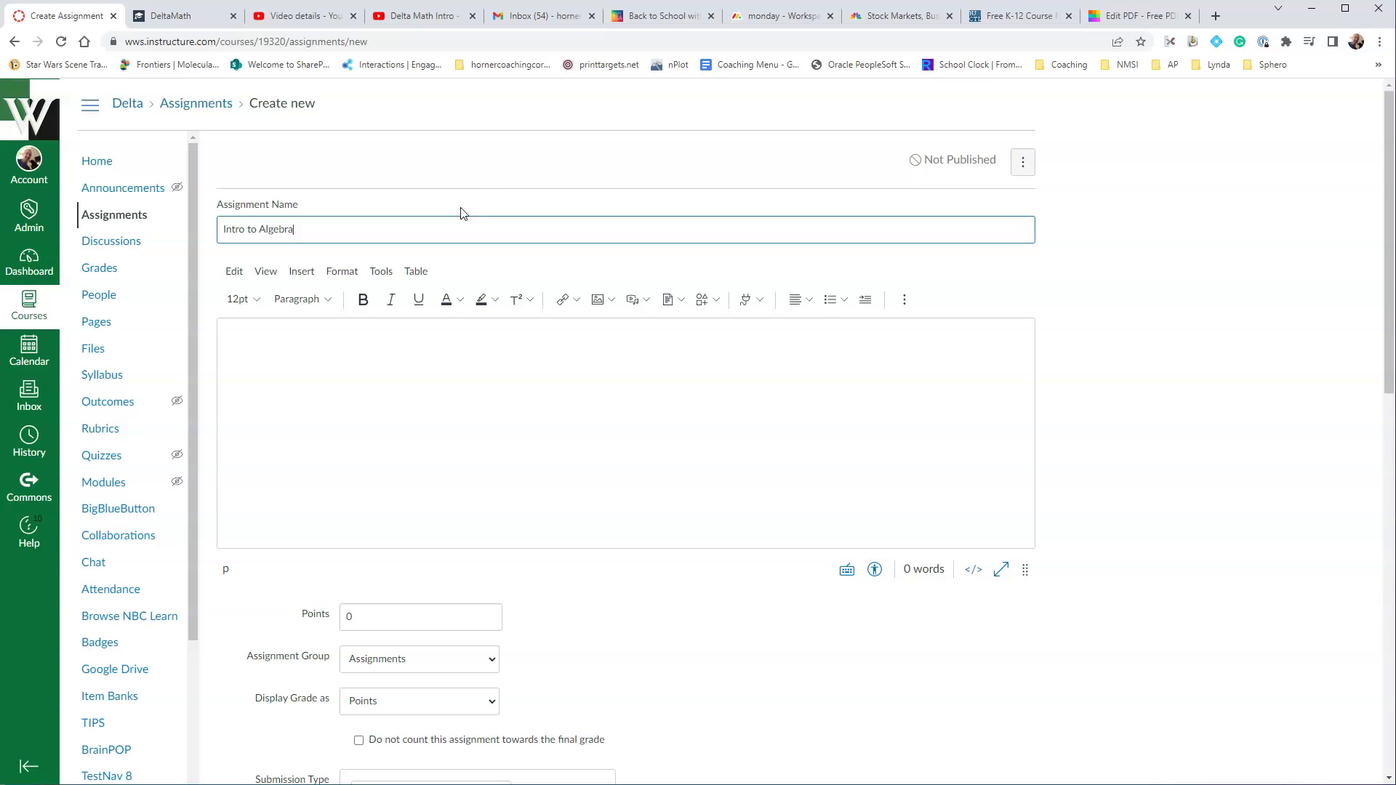
click(384, 371)
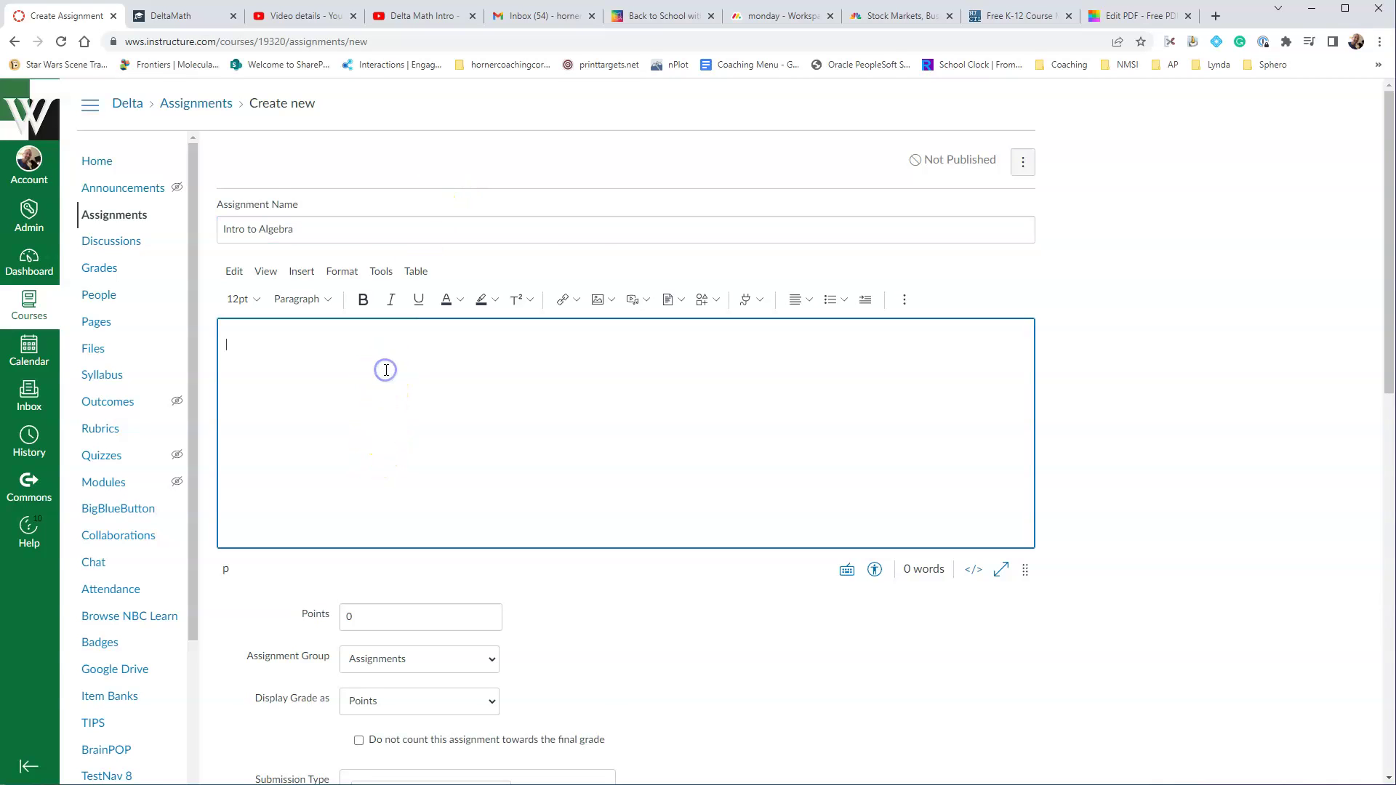
scroll(387, 371, down, 2)
double_click(349, 469)
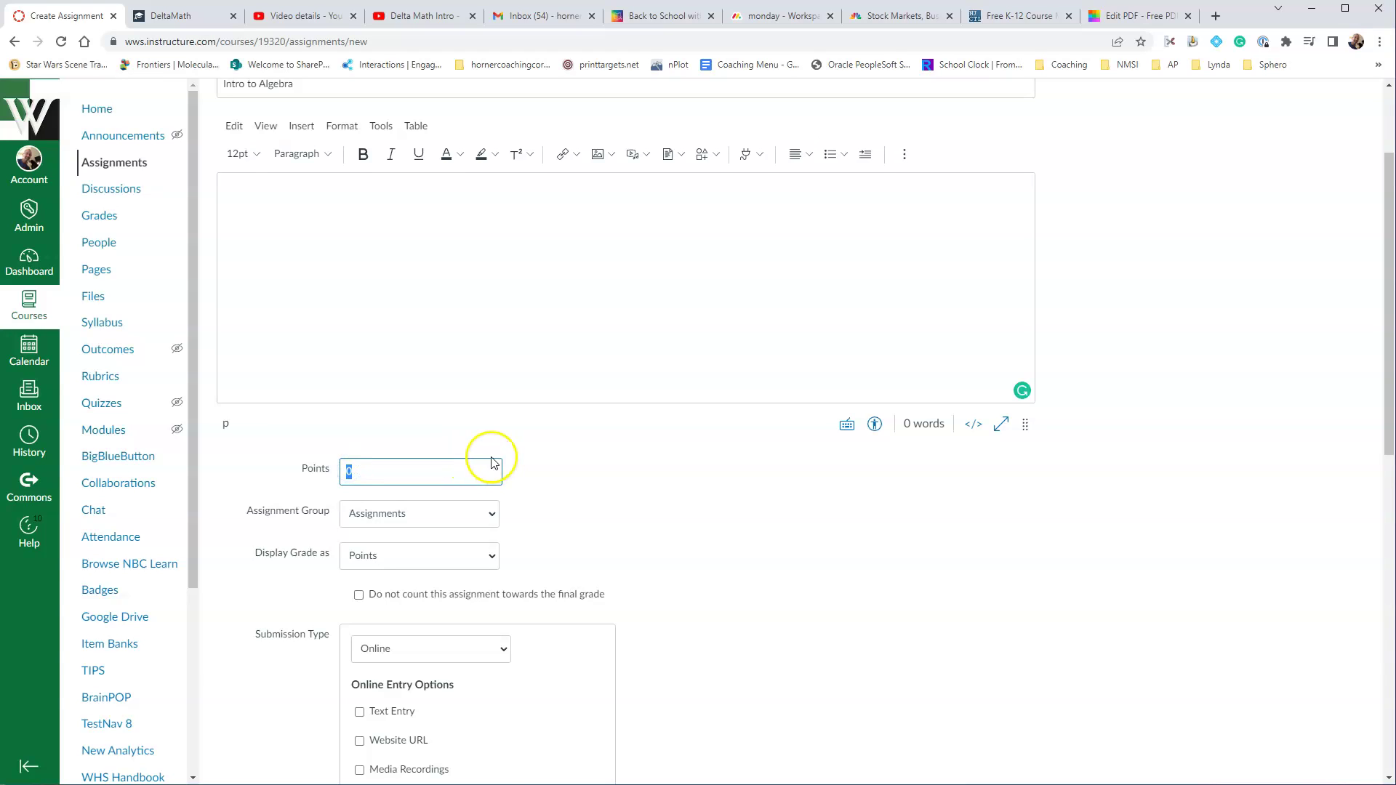
text(4)
- Keep Assignment Group as 'Assignments' and Display Grade as 'Points'
scroll(524, 480, down, 2)
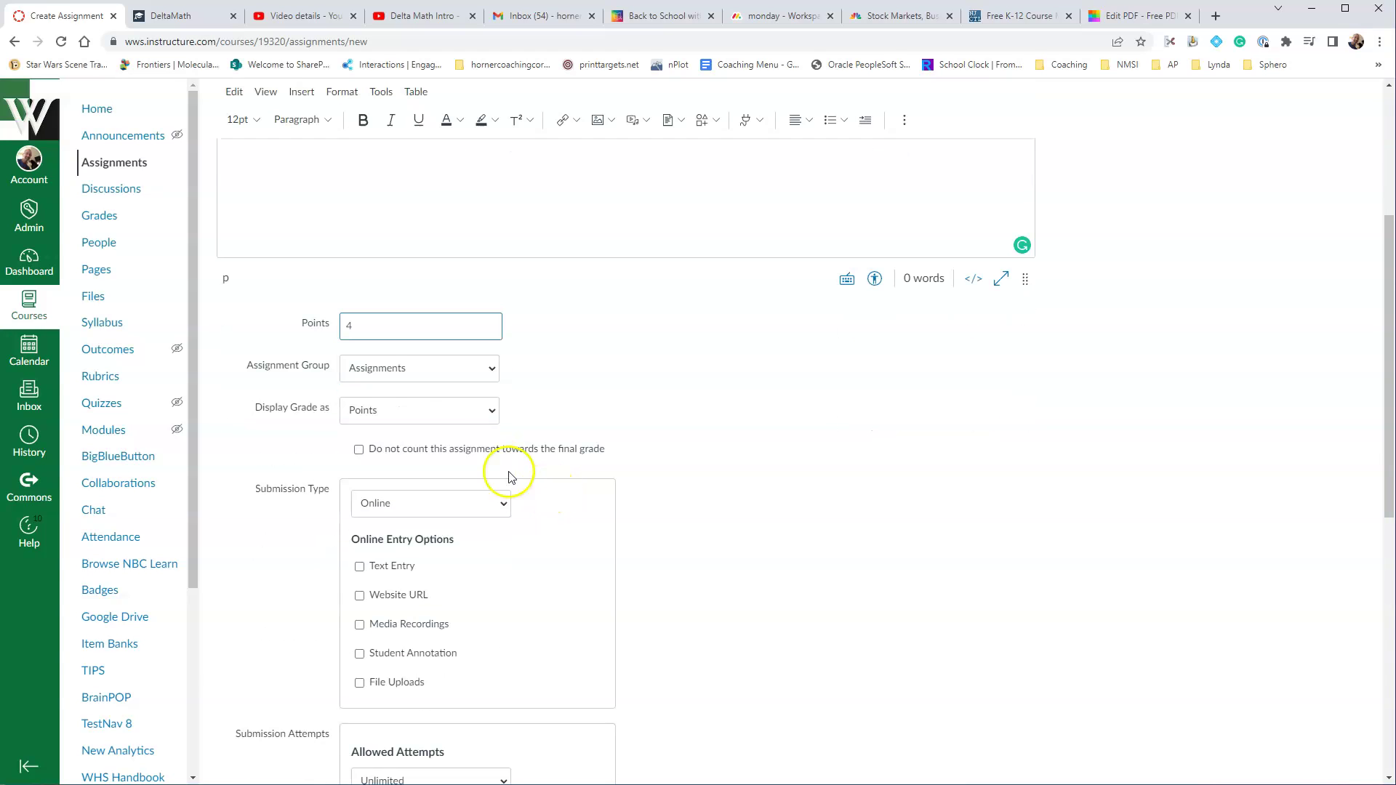
click(383, 372)
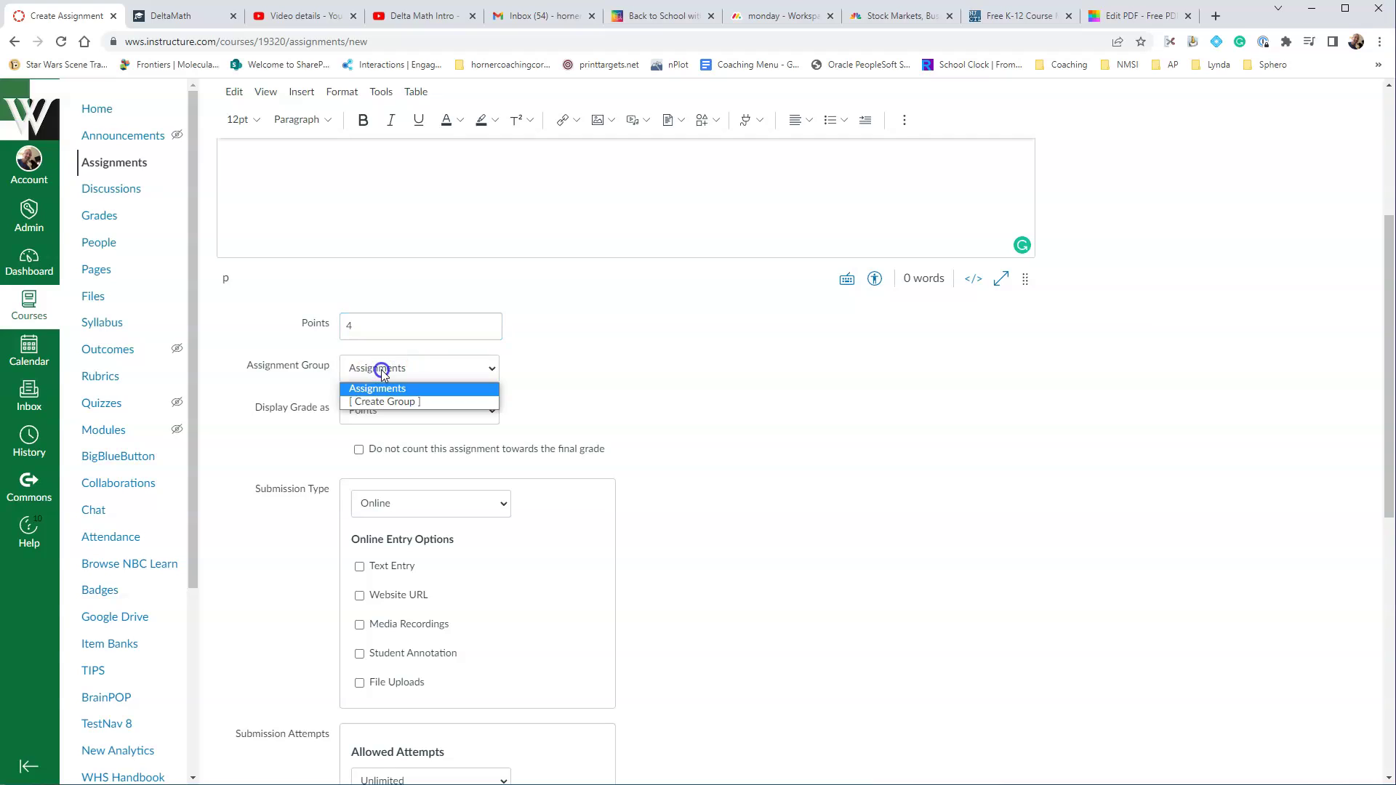
click(383, 375)
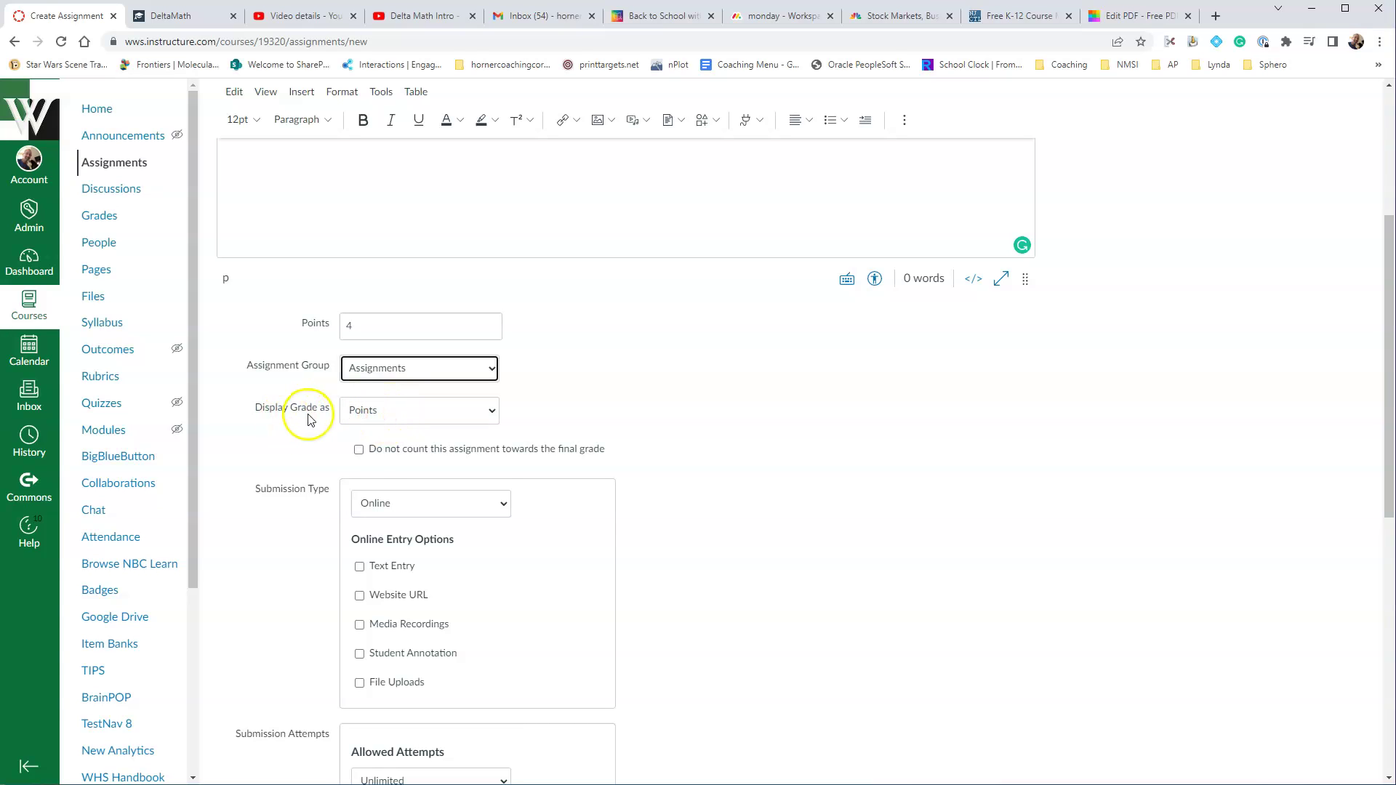
click(377, 413)
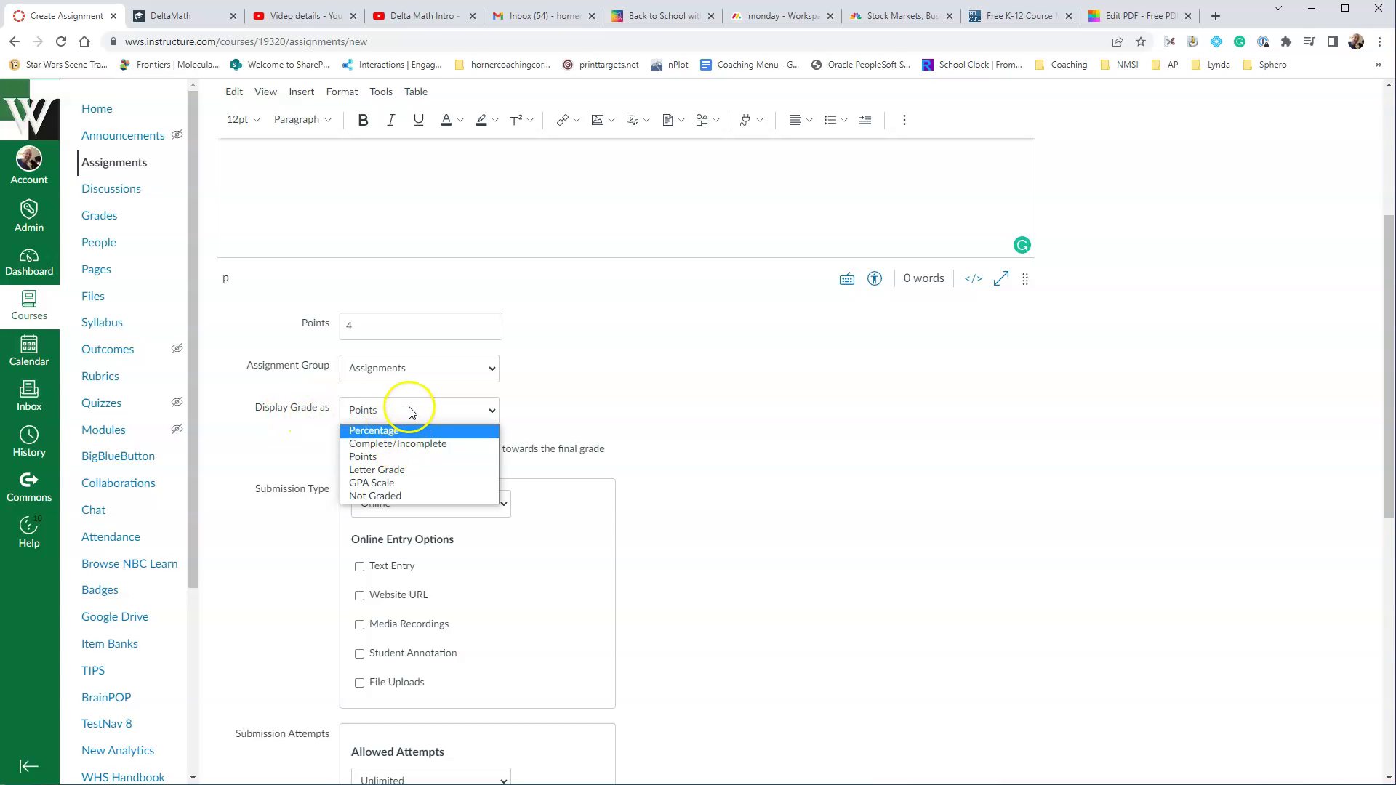
click(410, 409)
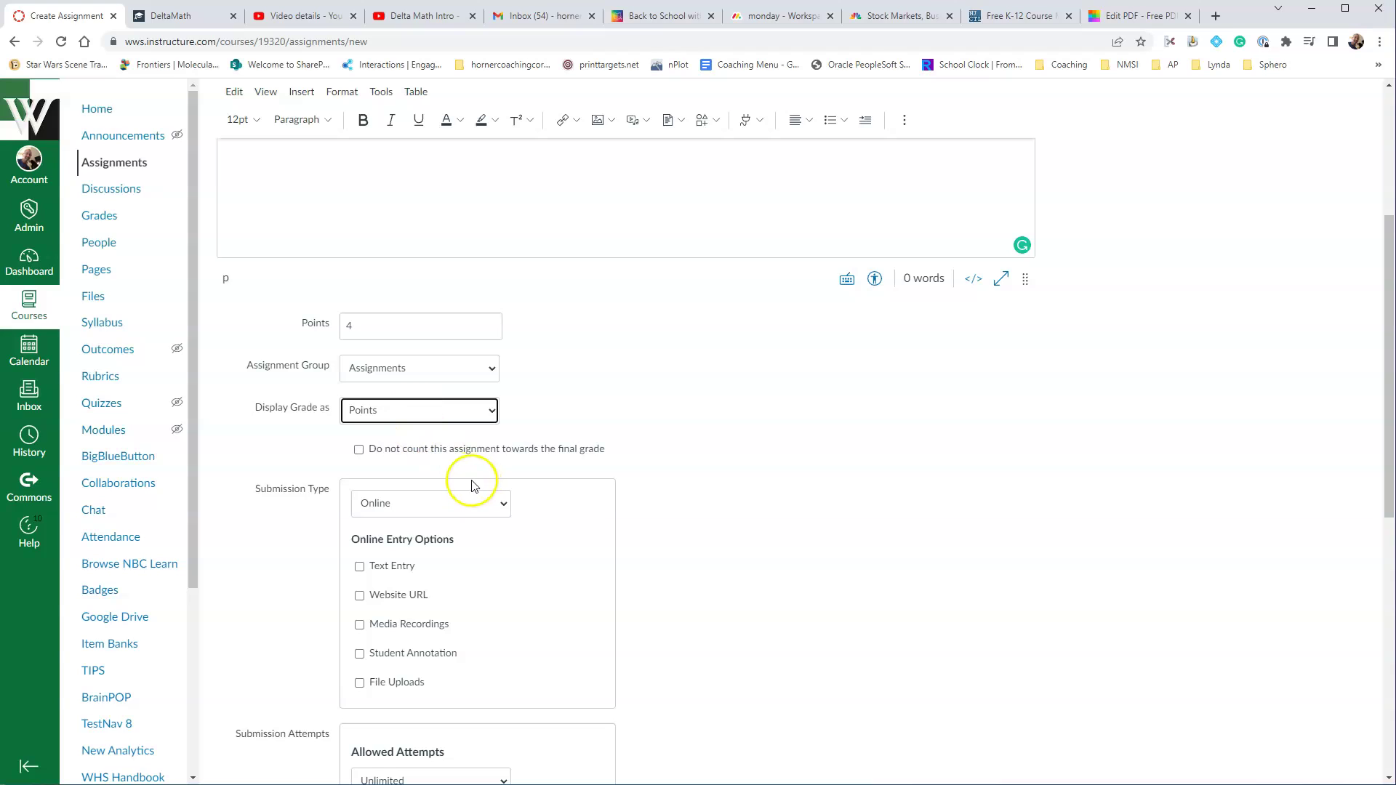
- Set Submission Type to External Tool and select DeltaMath as the tool
click(422, 509)
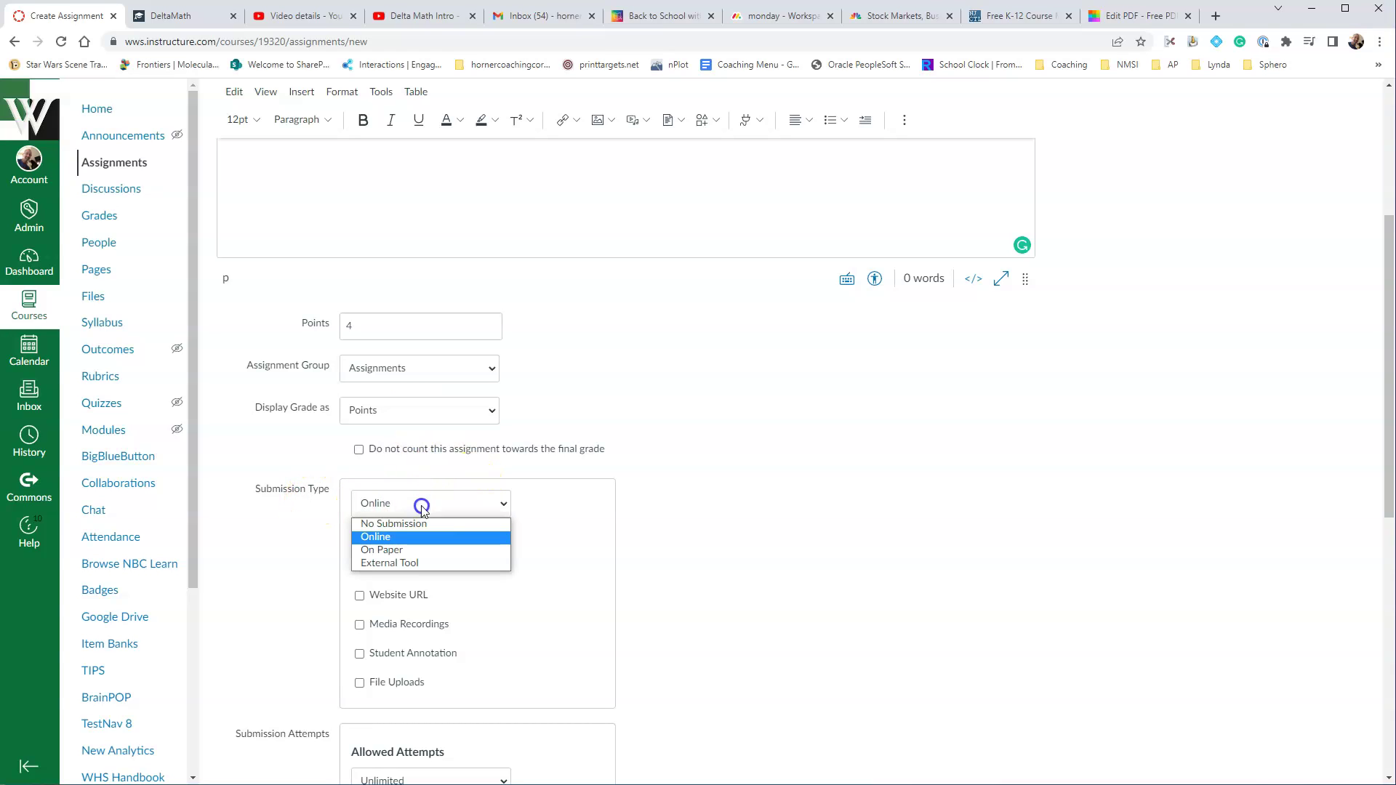
click(413, 564)
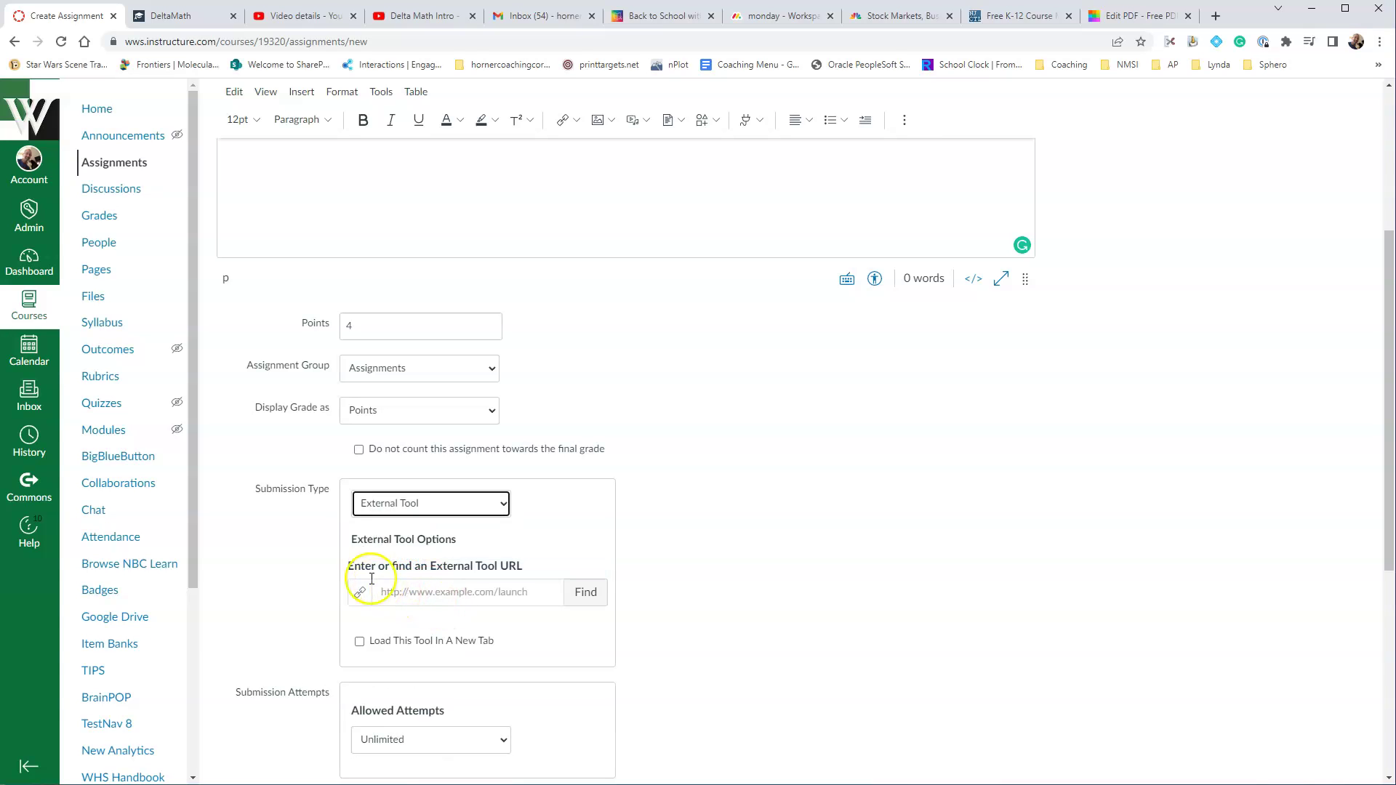
click(448, 590)
click(446, 591)
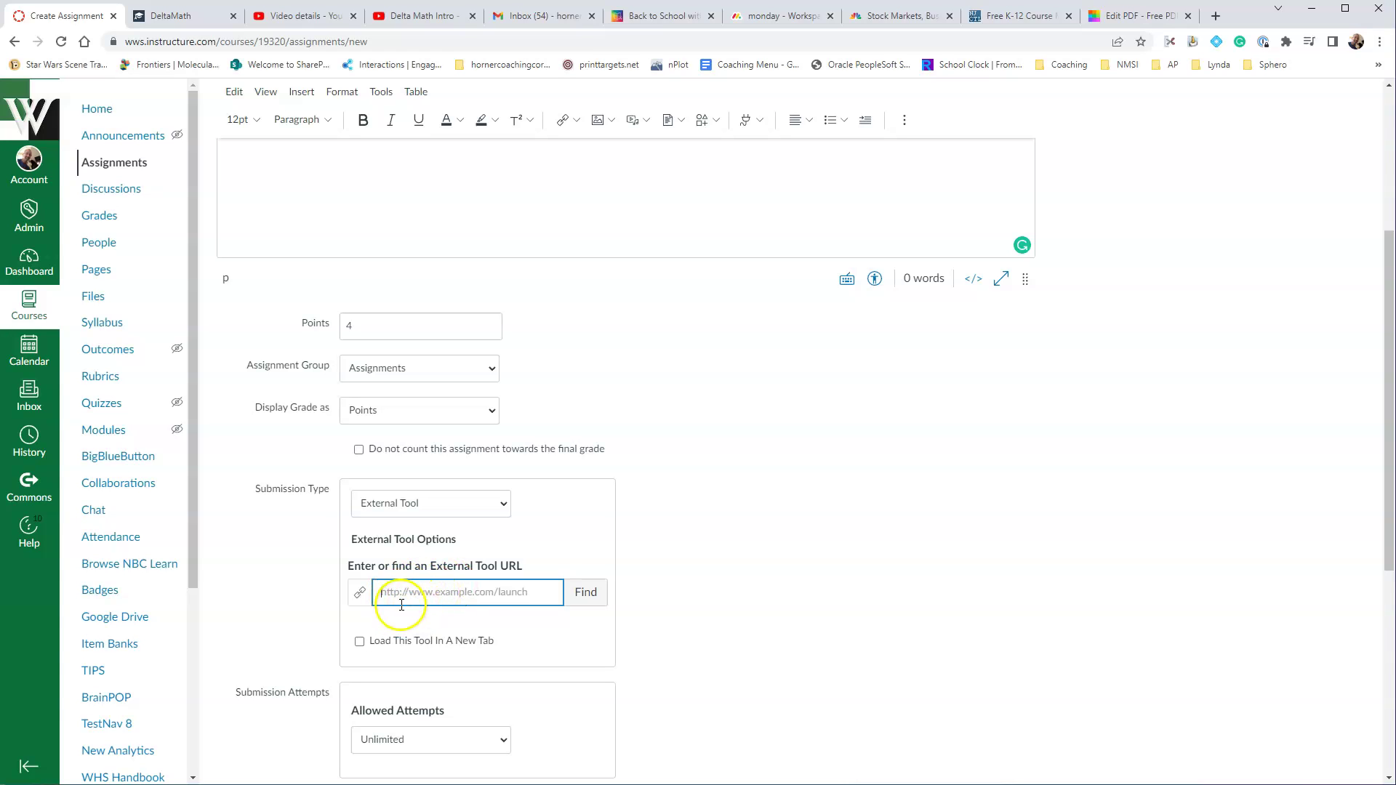
click(583, 593)
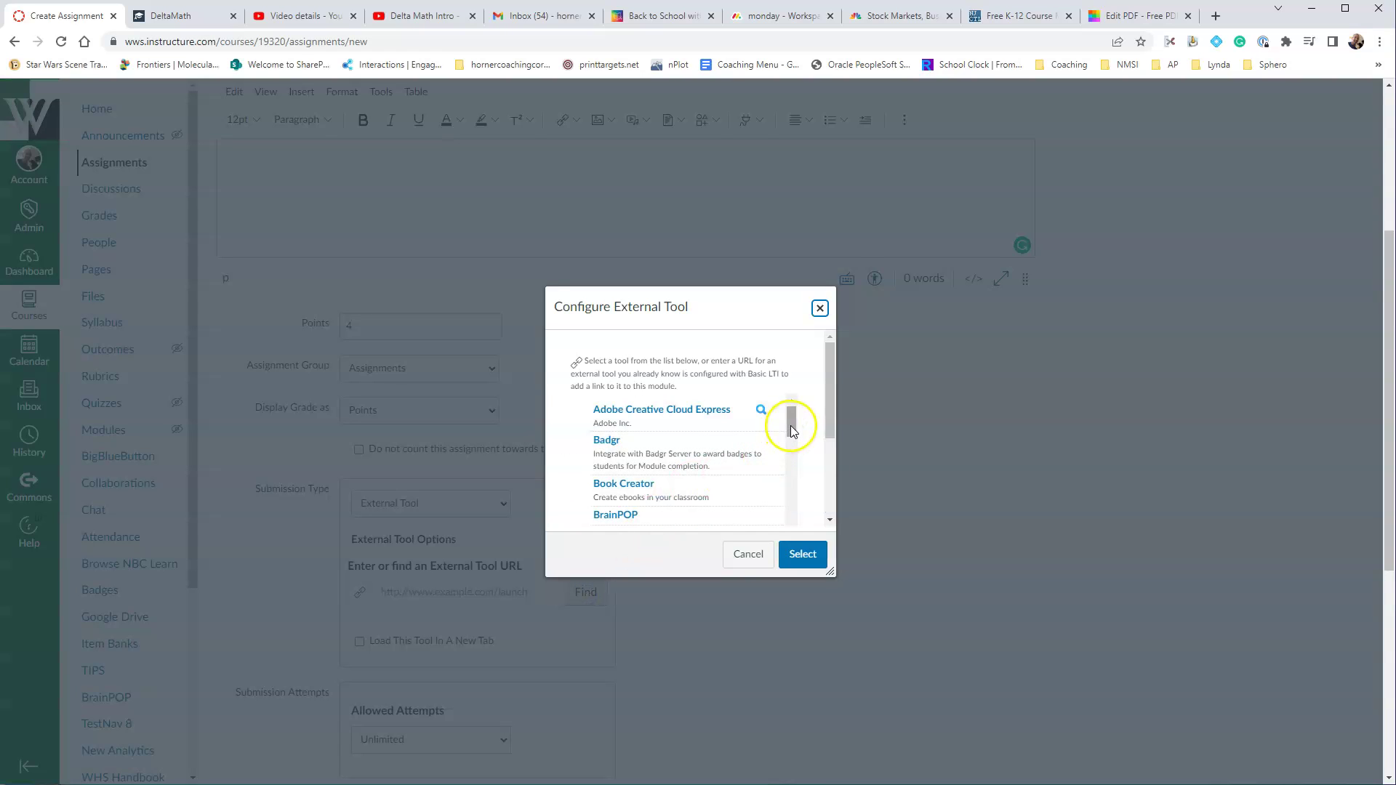
drag(791, 426, 791, 445)
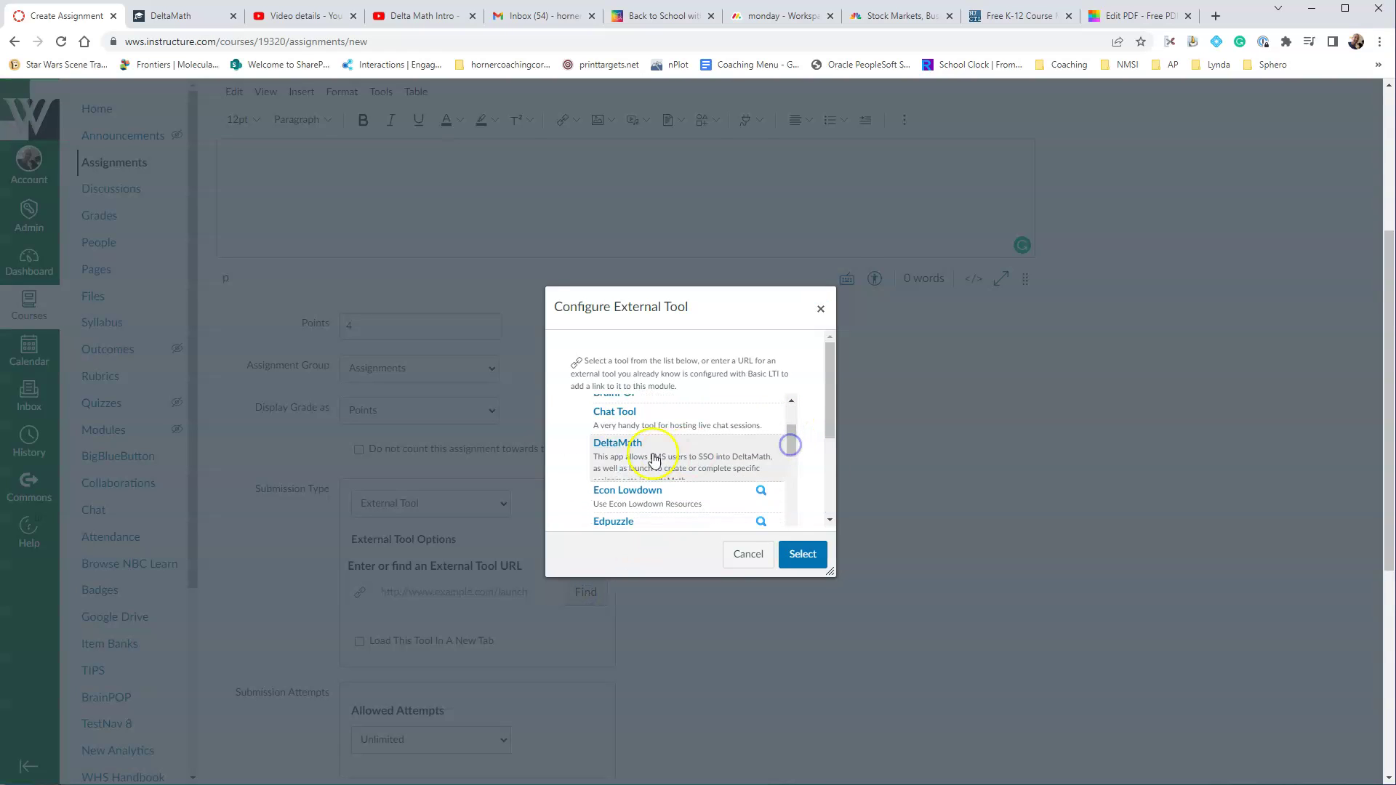
click(634, 448)
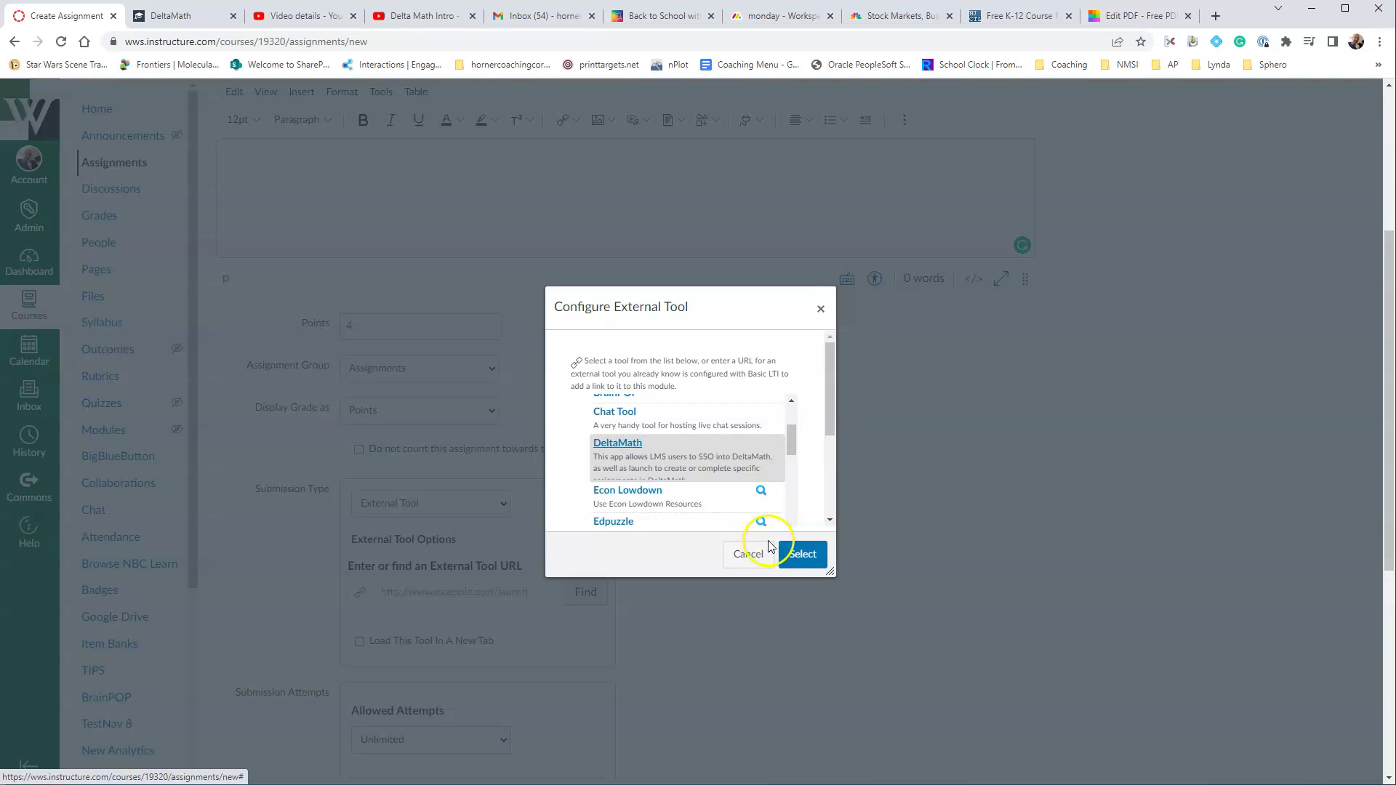
click(812, 562)
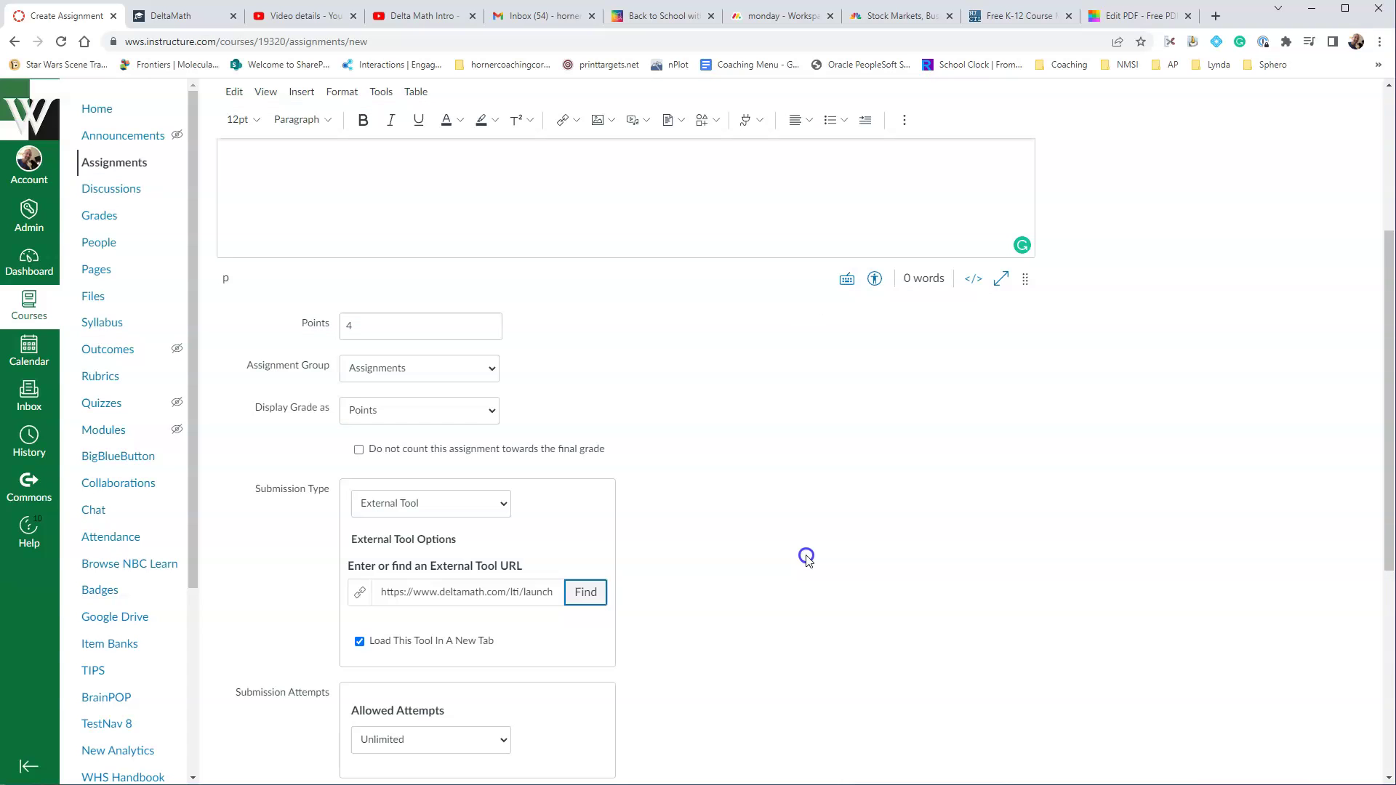
- Keep Allowed Attempts at Unlimited
scroll(793, 559, down, 3)
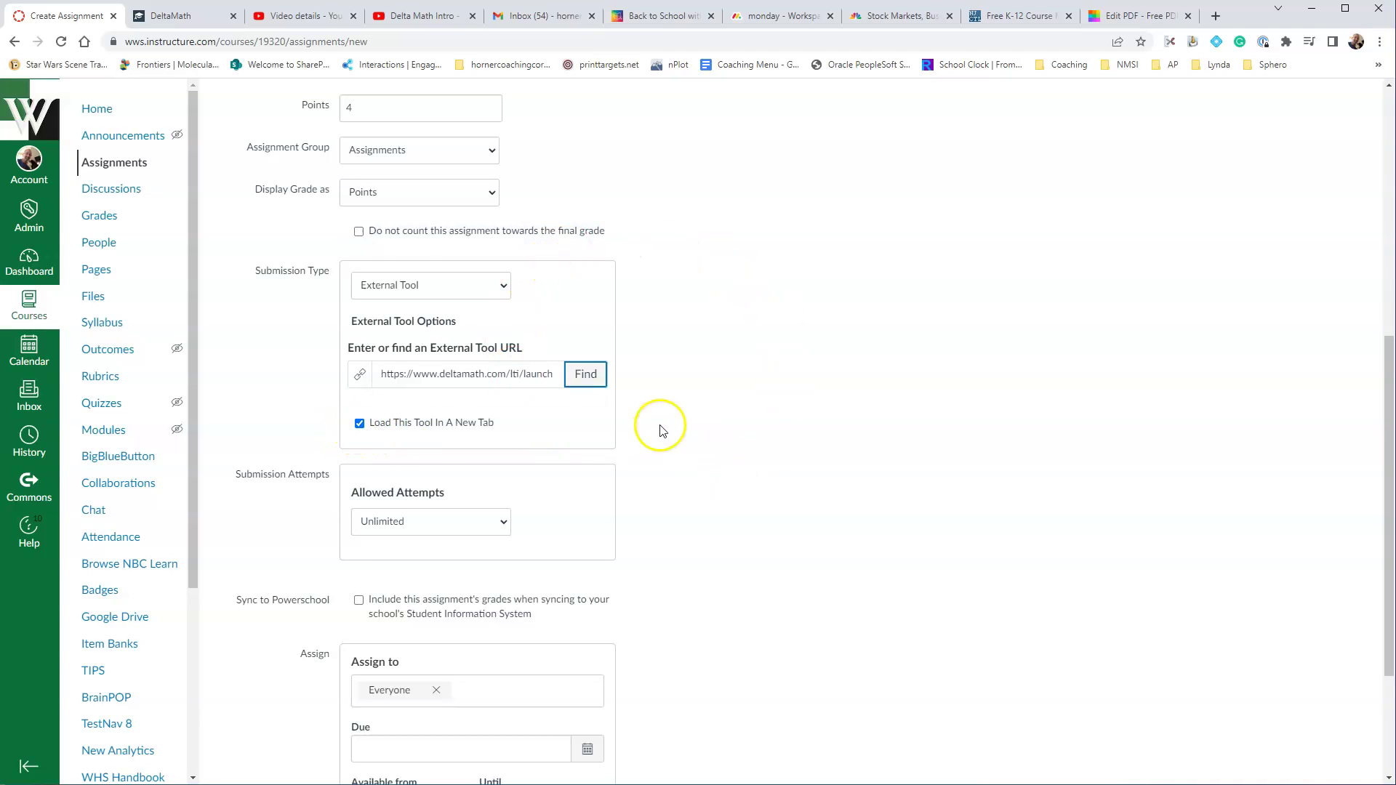
scroll(663, 429, down, 2)
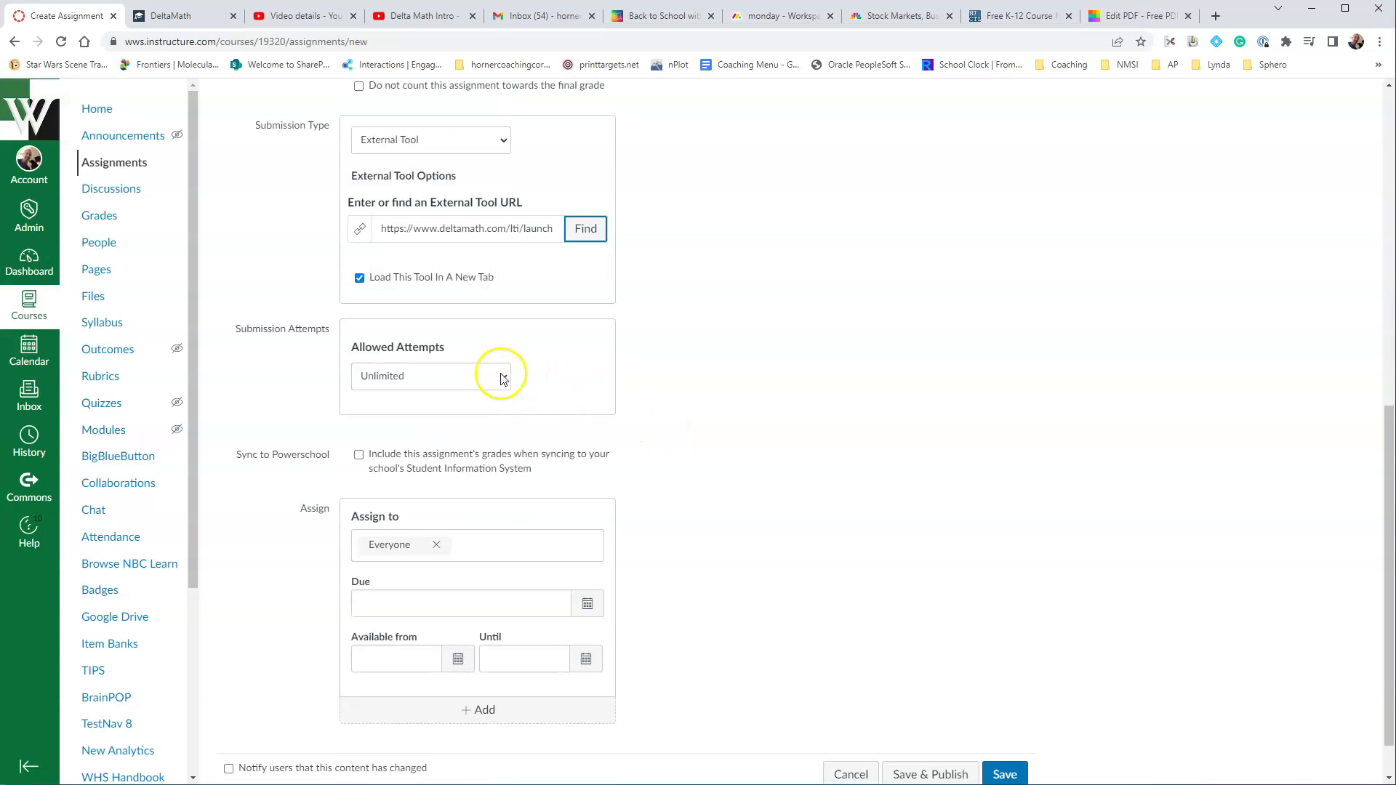
click(502, 376)
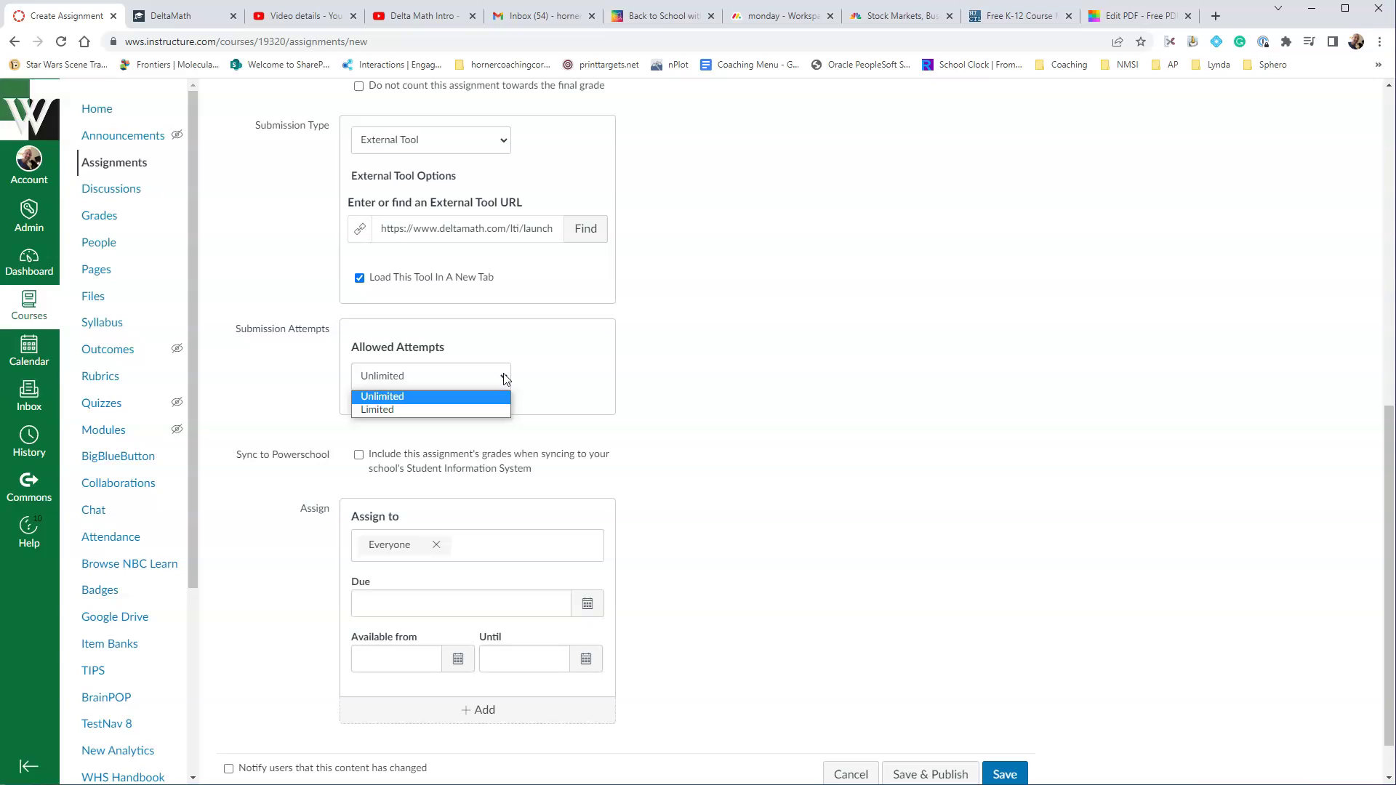
click(505, 378)
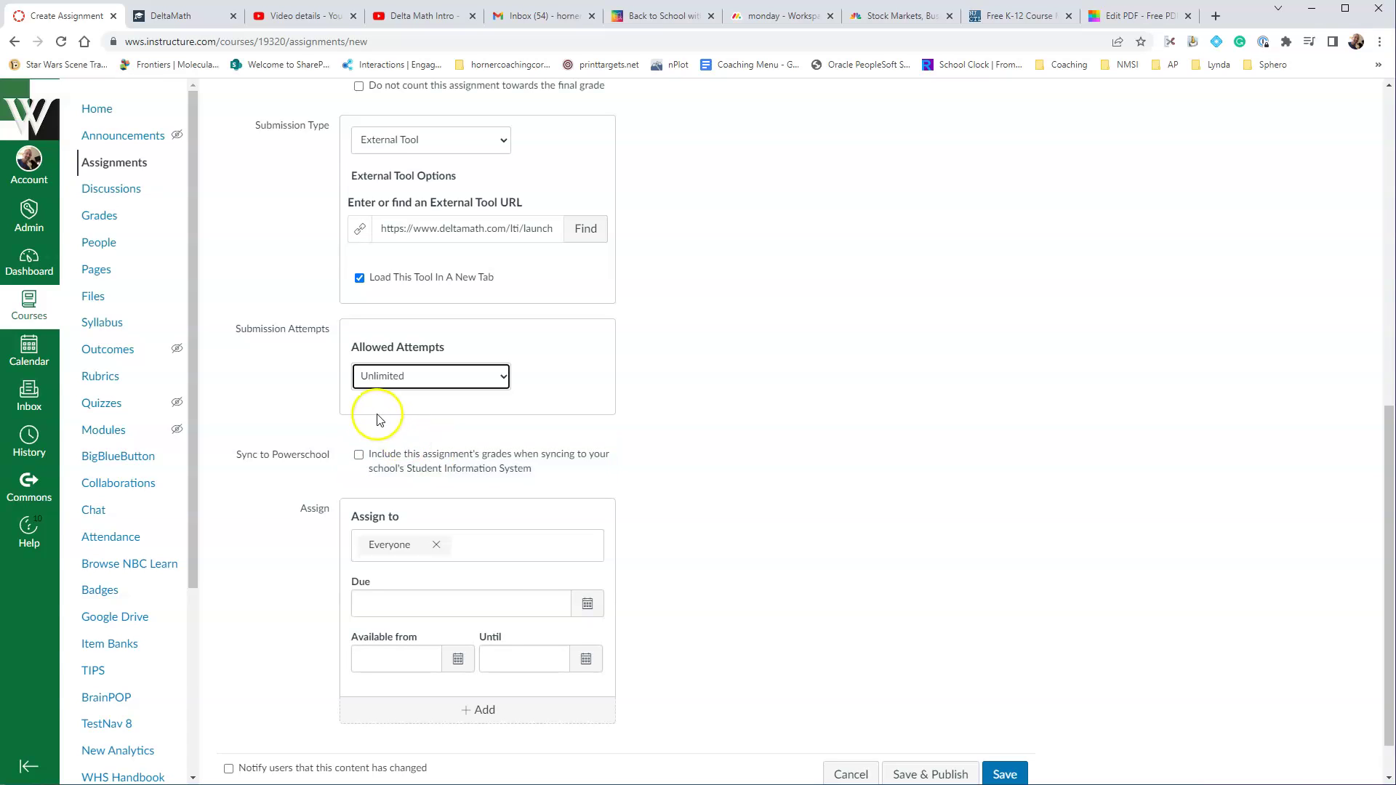
- Set the Due, Until and Available from dates all to July 28, 2022
click(588, 607)
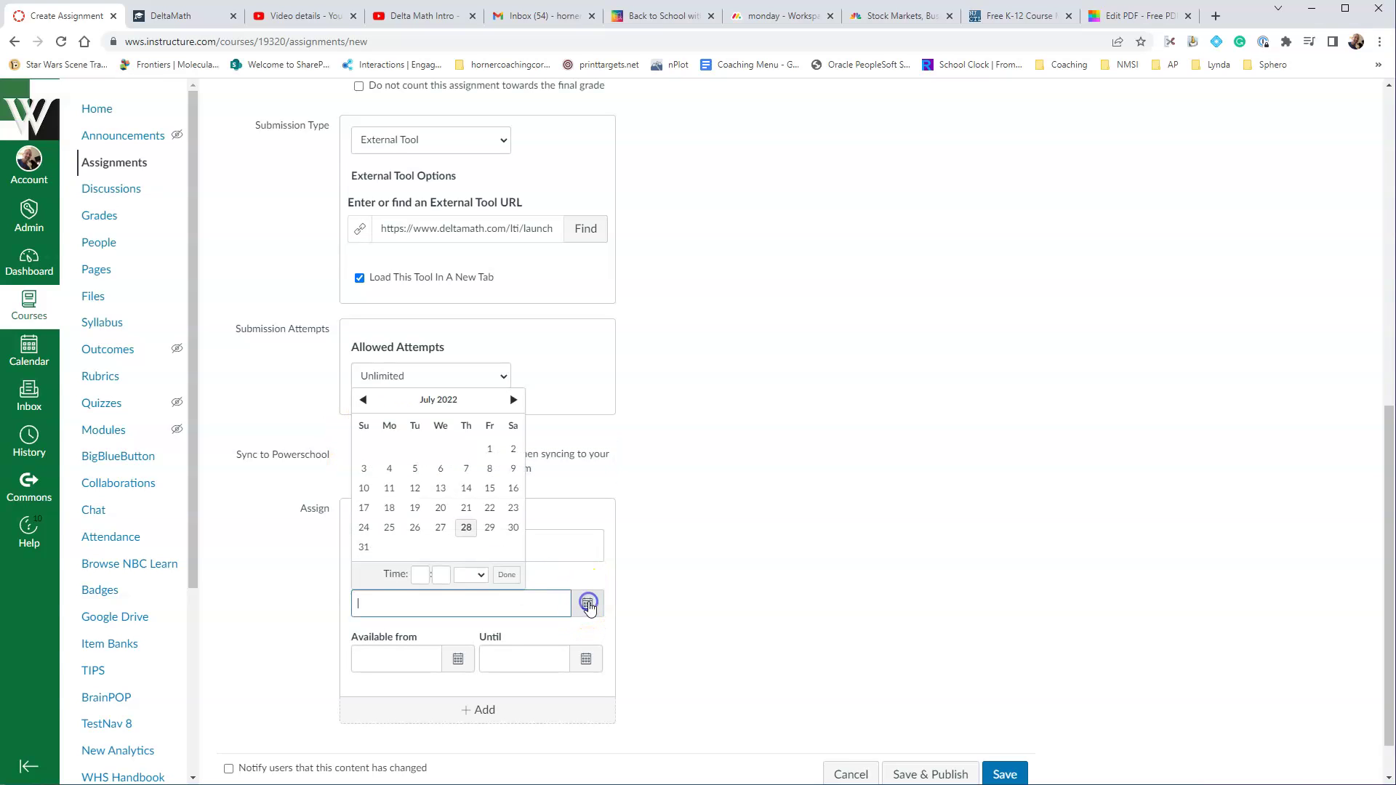
click(466, 528)
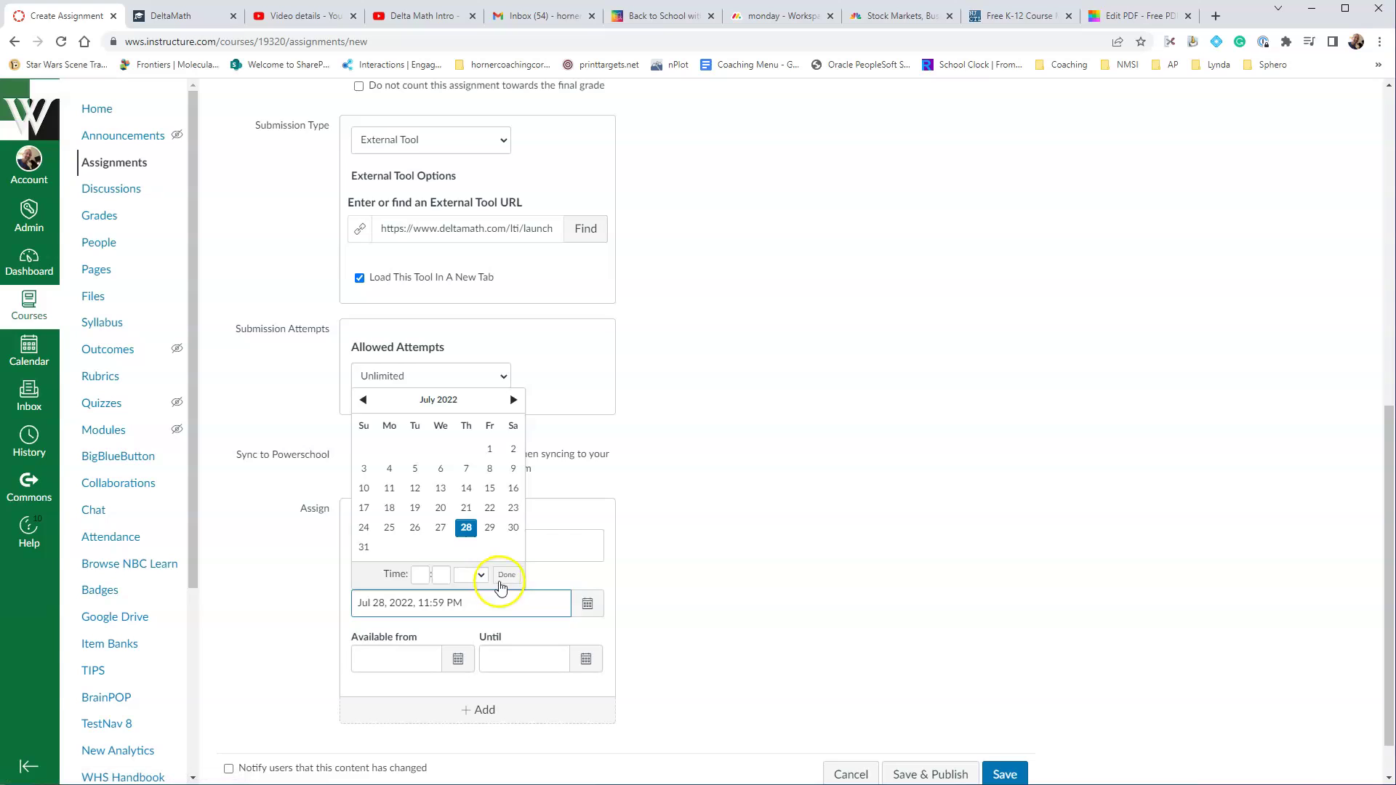
click(507, 574)
click(586, 659)
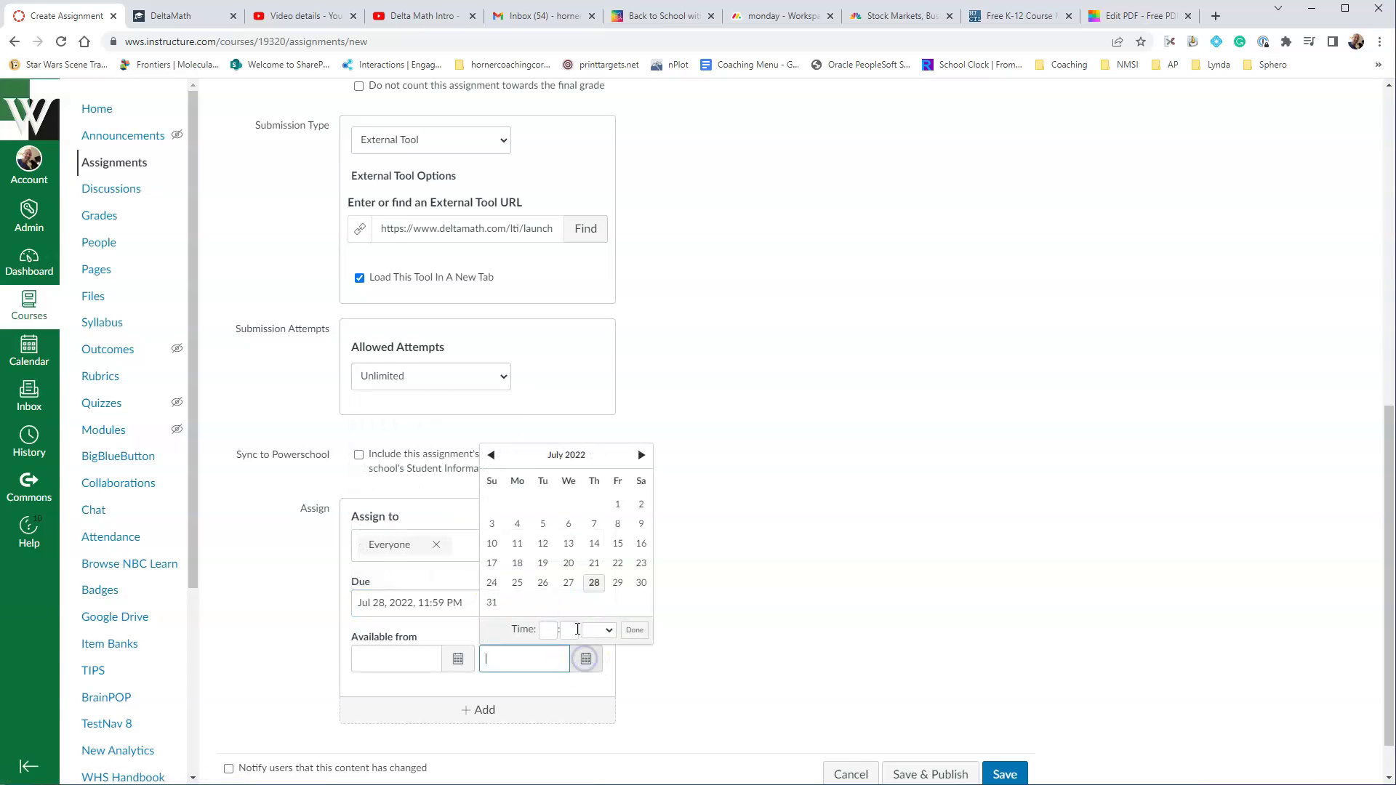
click(594, 583)
click(632, 629)
click(458, 659)
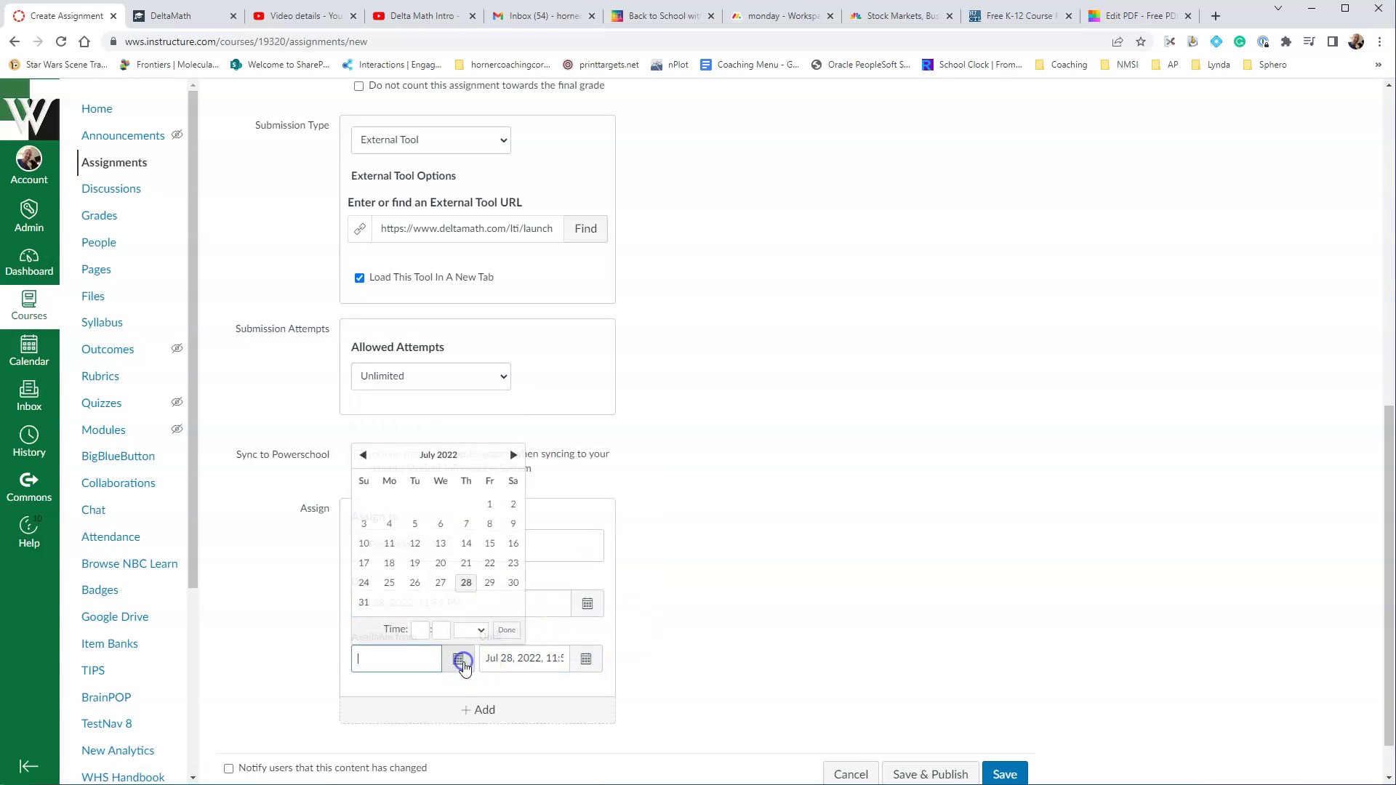
click(466, 583)
click(507, 631)
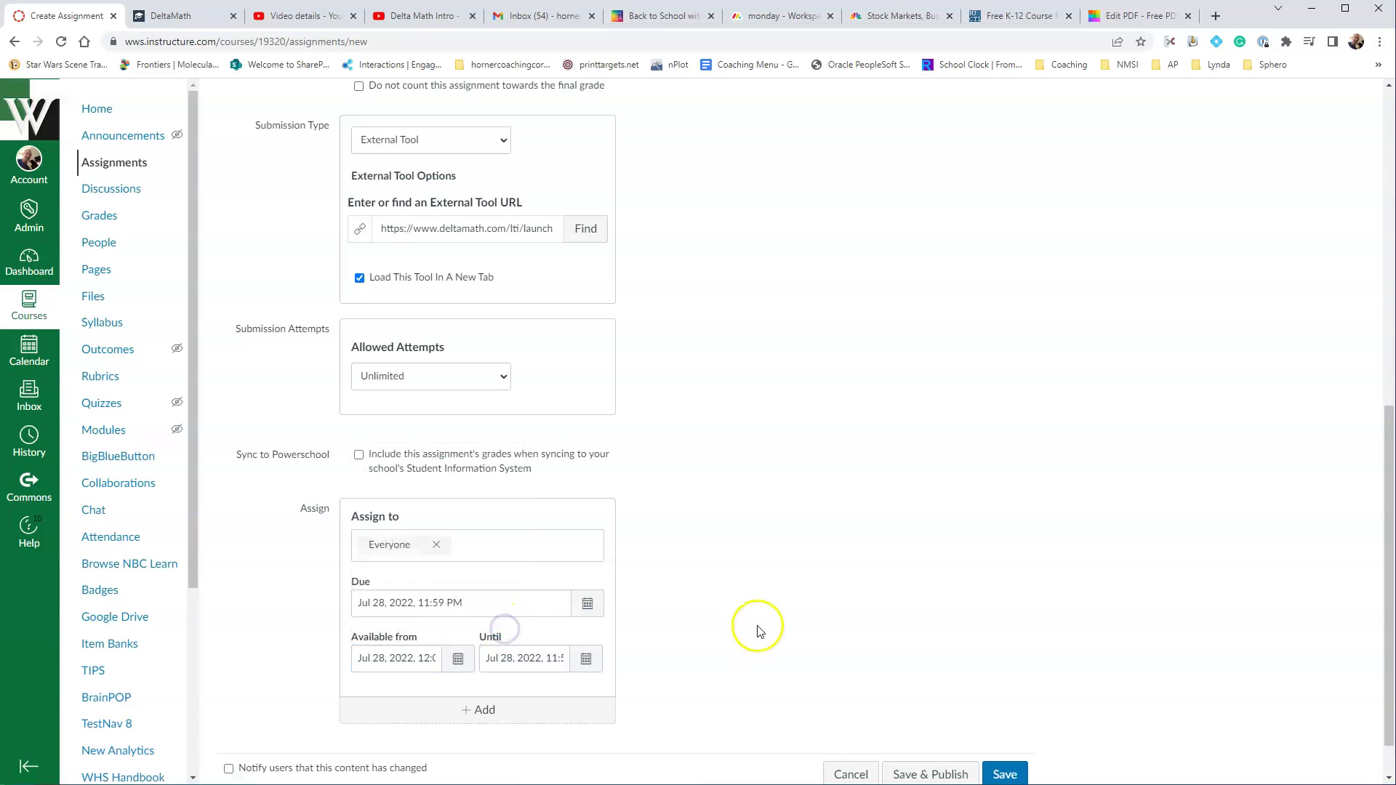
scroll(757, 626, down, 1)
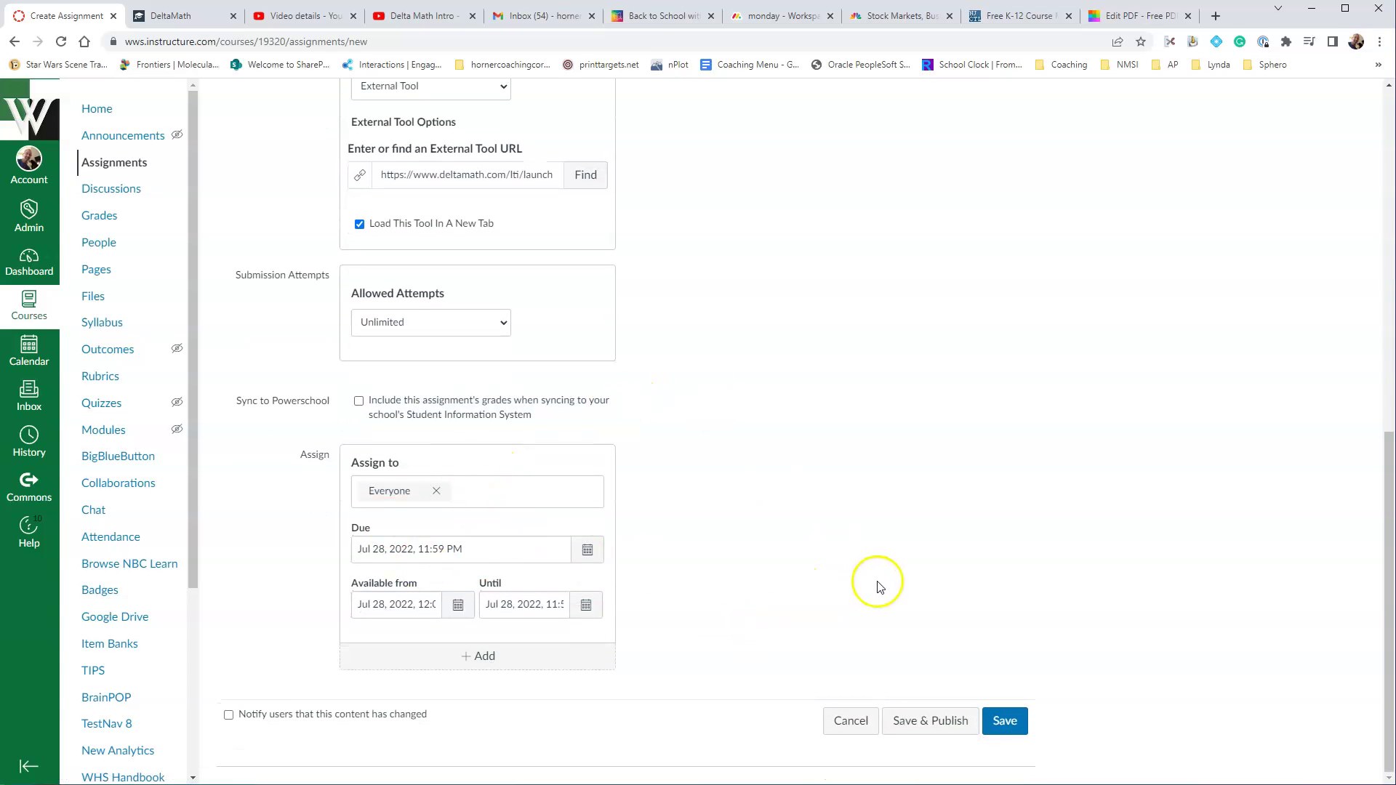
- Save the Intro to Algebra assignment to launch DeltaMath's teacher page
click(1012, 722)
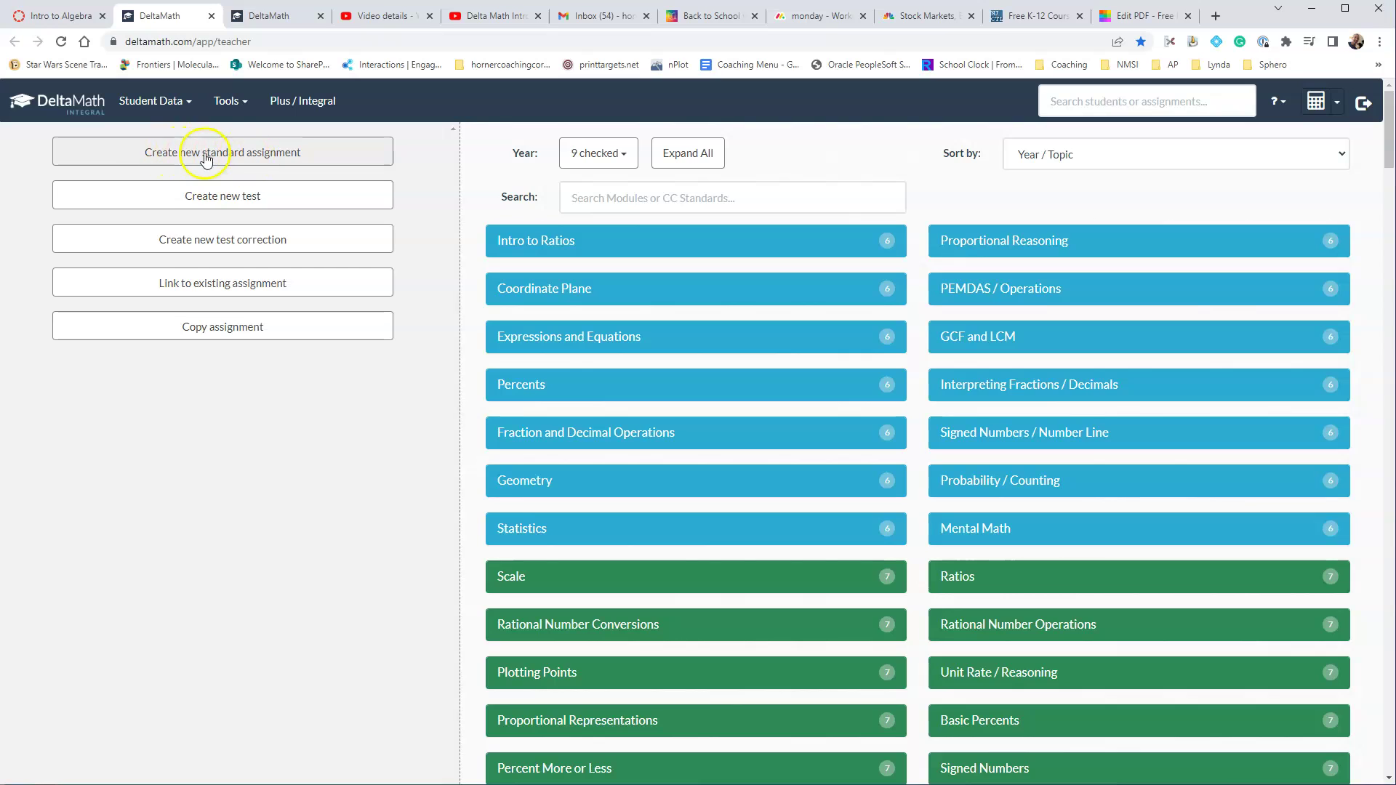
- Start a standard assignment, filter skills to Algebra 1 only, and expand Solving One-Variable Equations
click(240, 154)
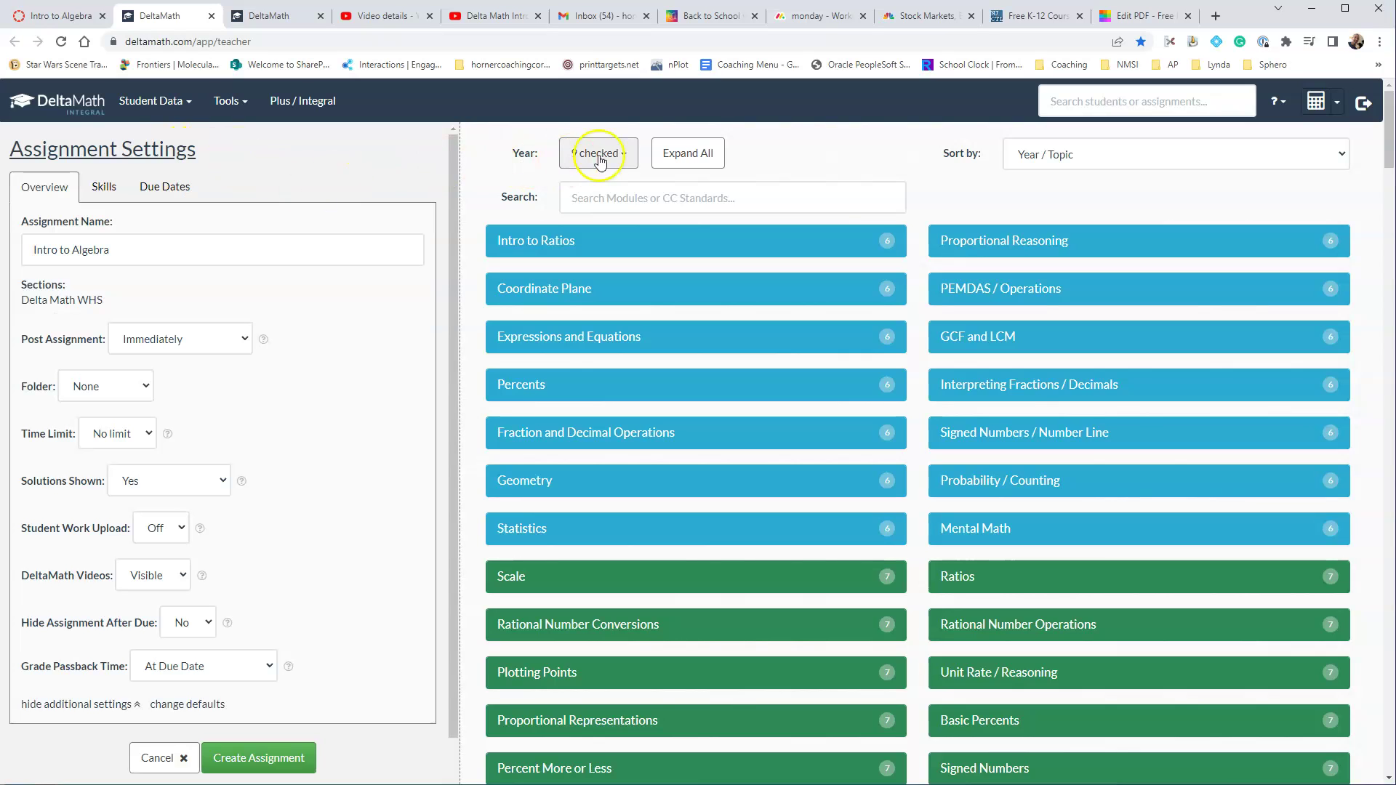
click(624, 155)
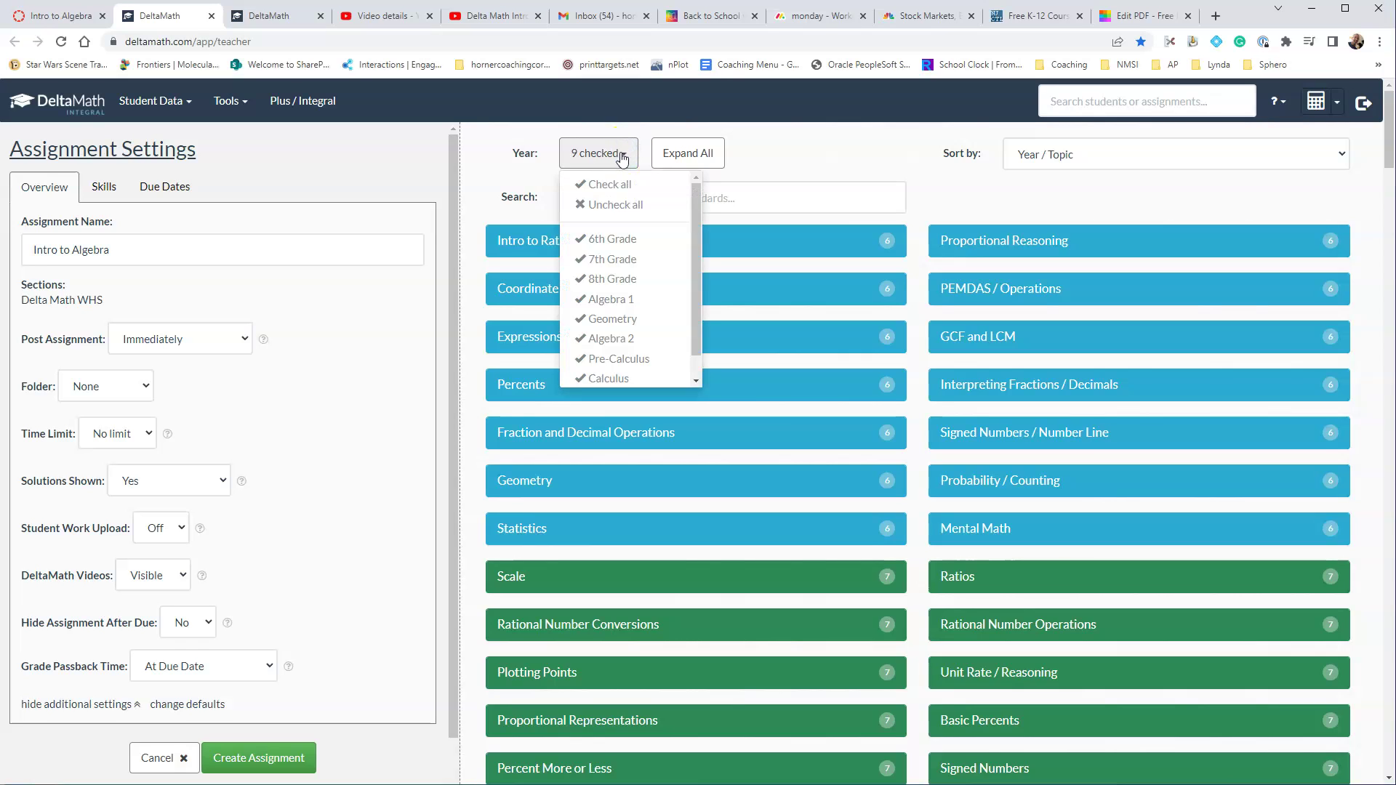
click(615, 206)
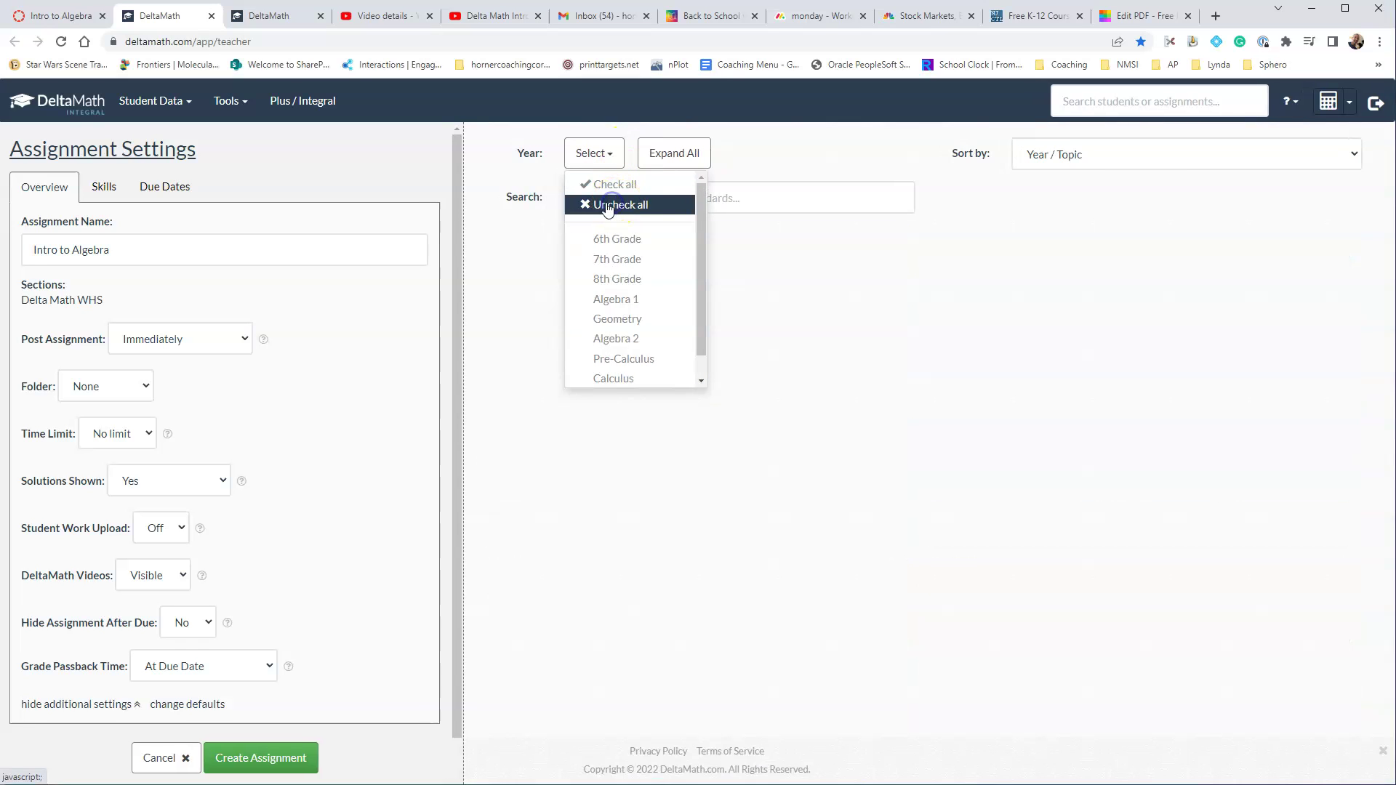
click(630, 301)
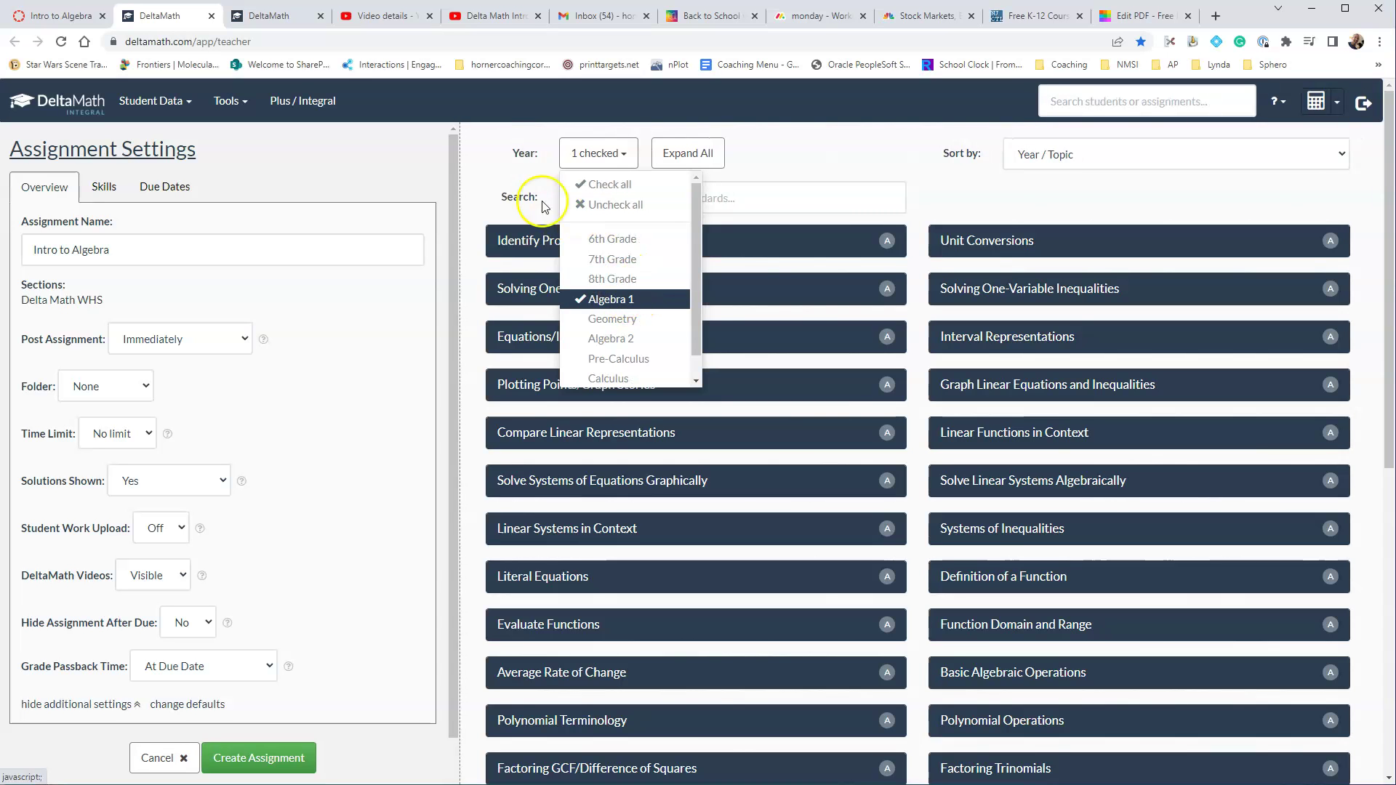
click(486, 169)
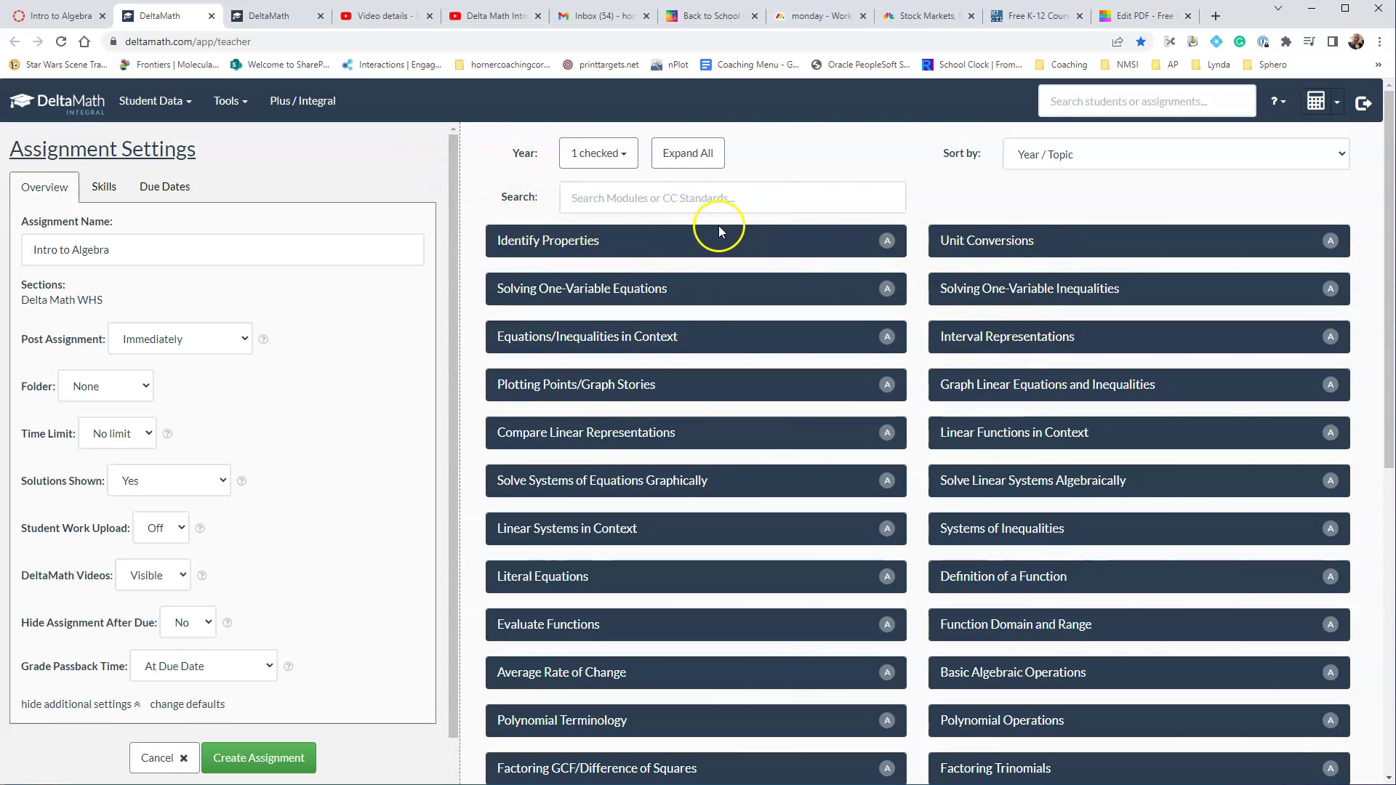
click(616, 290)
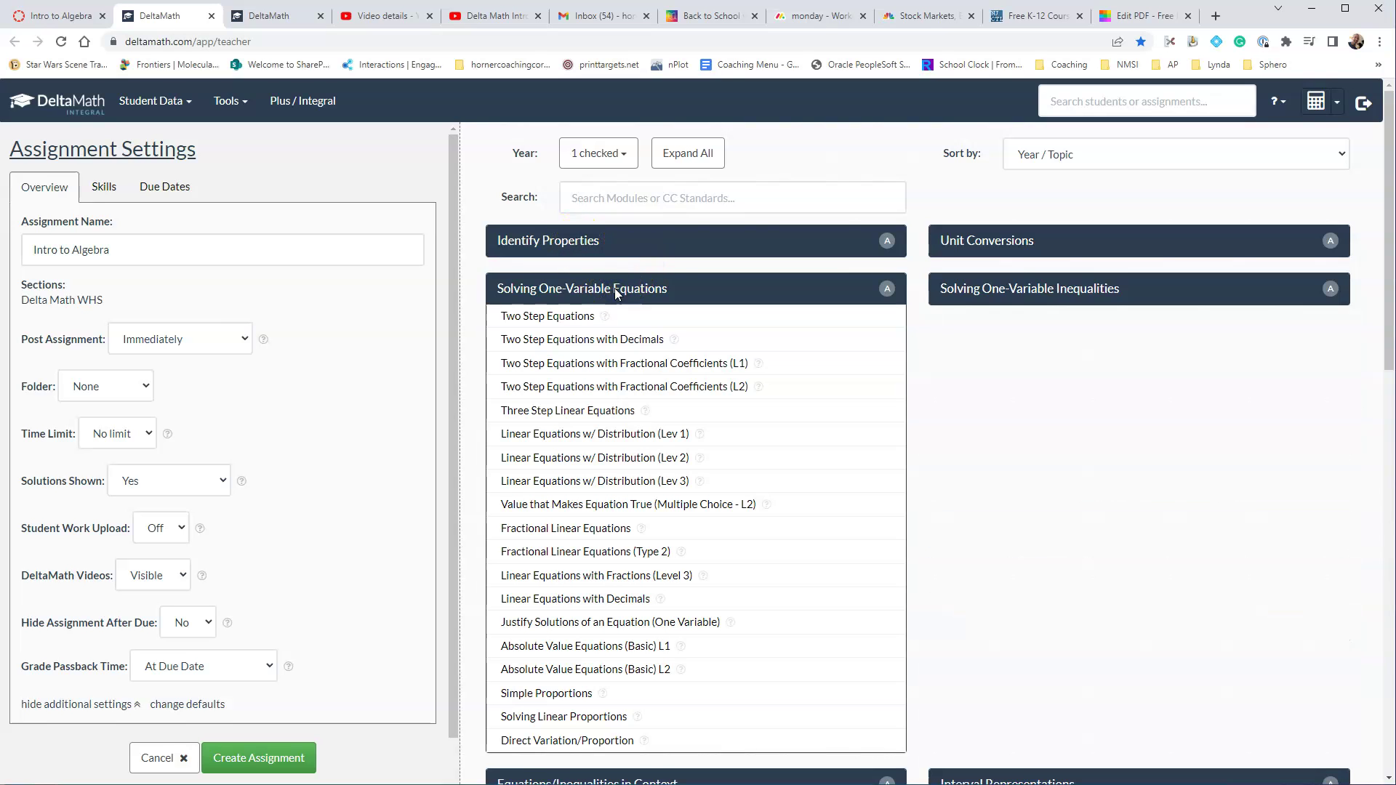
- Preview Two Step Equations and assign the ax ± b = c problem 33 − 4a = 73
click(549, 320)
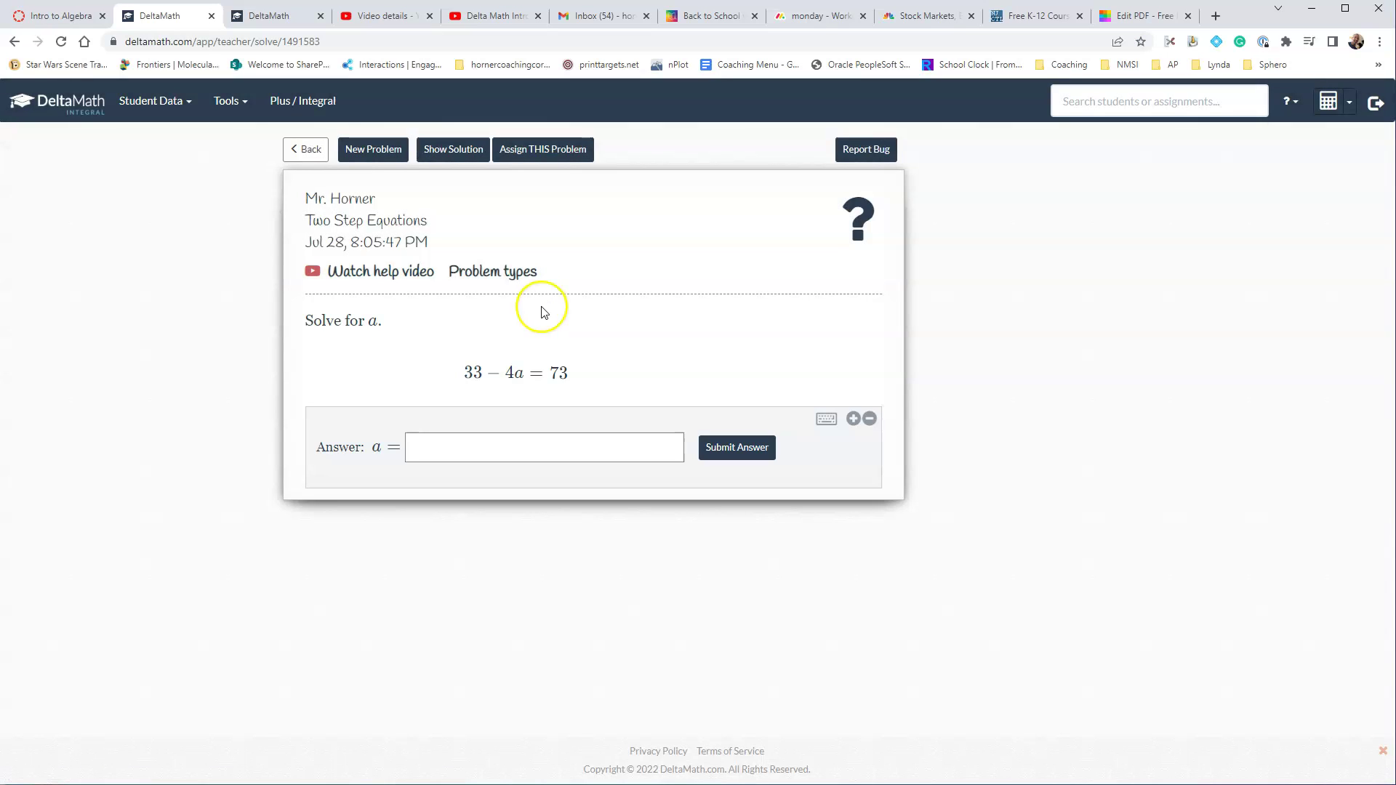
click(499, 274)
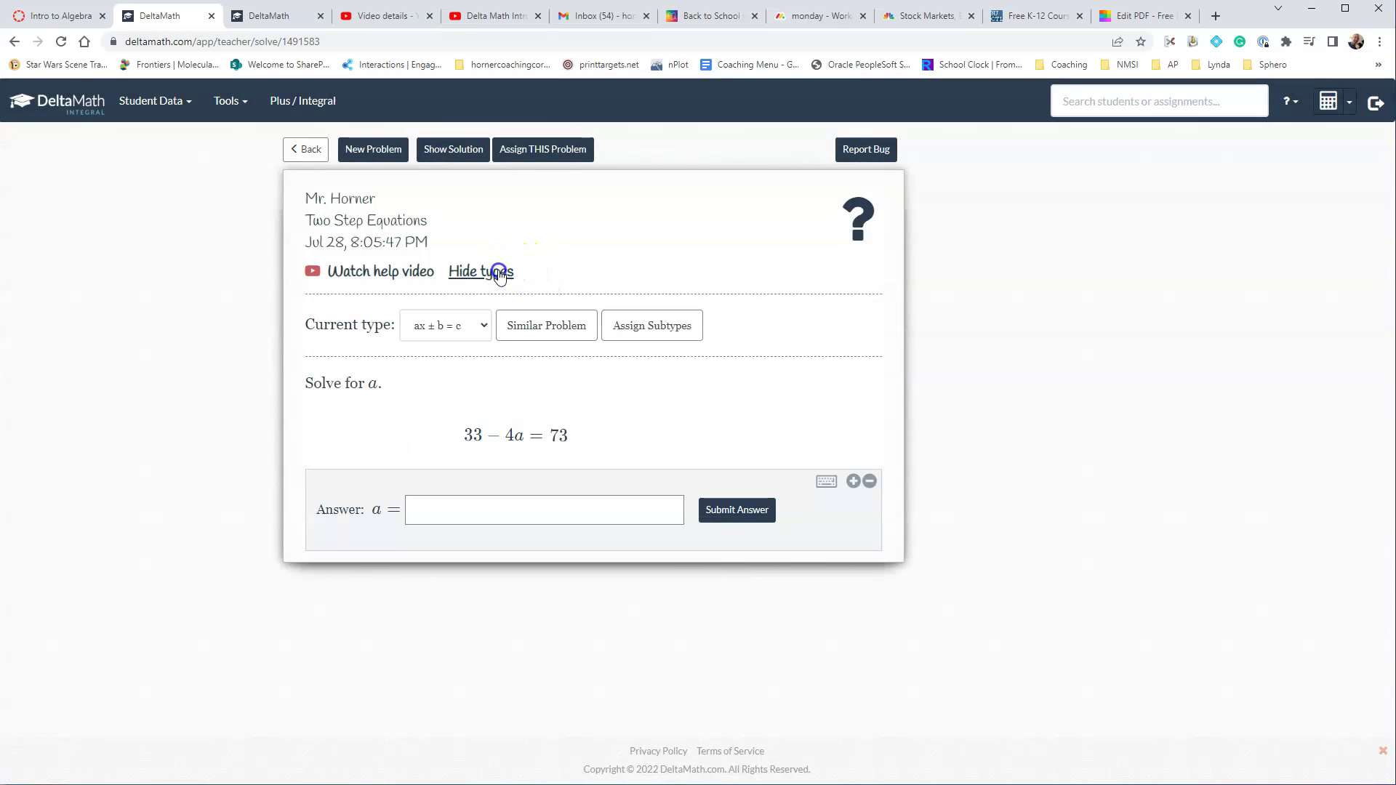
click(486, 328)
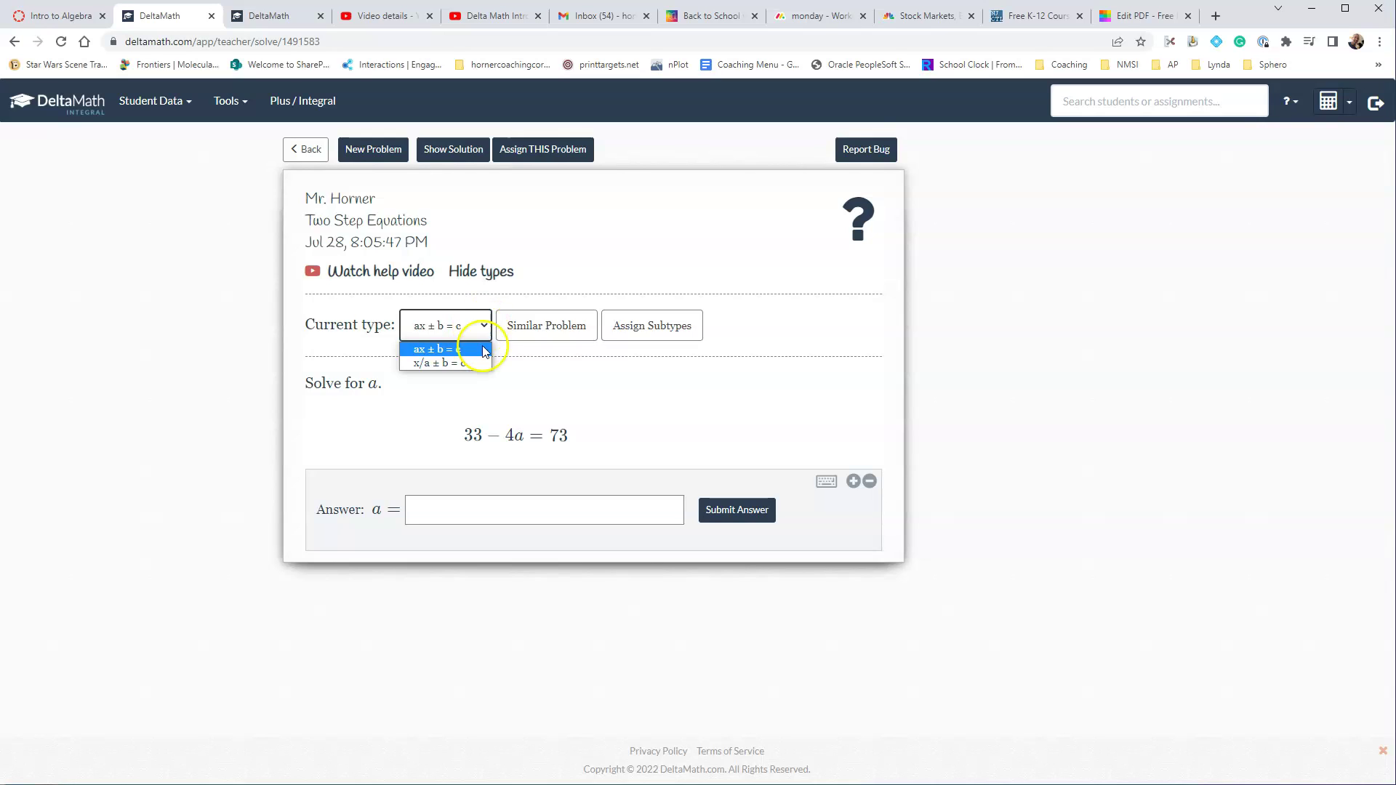
click(486, 326)
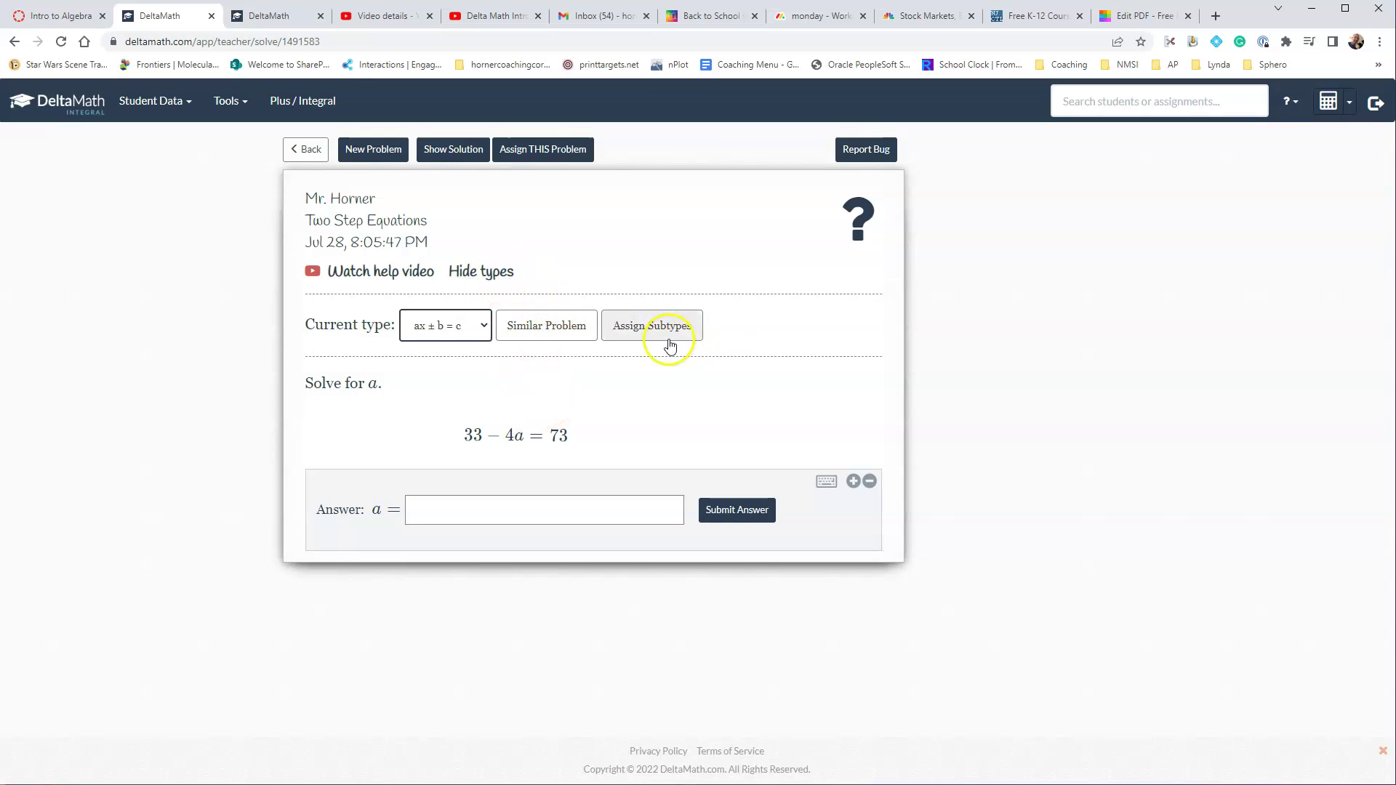
click(531, 150)
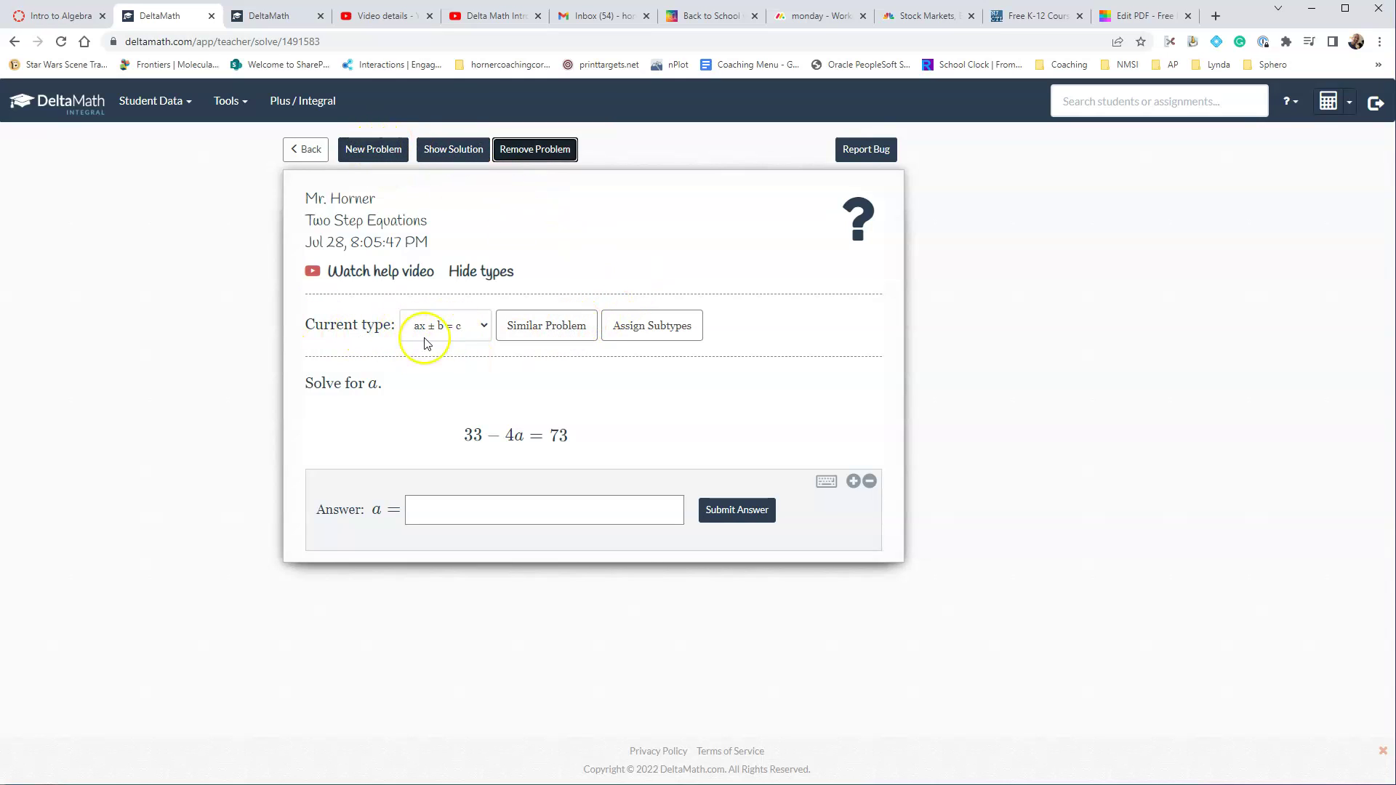
- Assign the similar problem −32 + 10b = −22 and generate a new problem
click(547, 326)
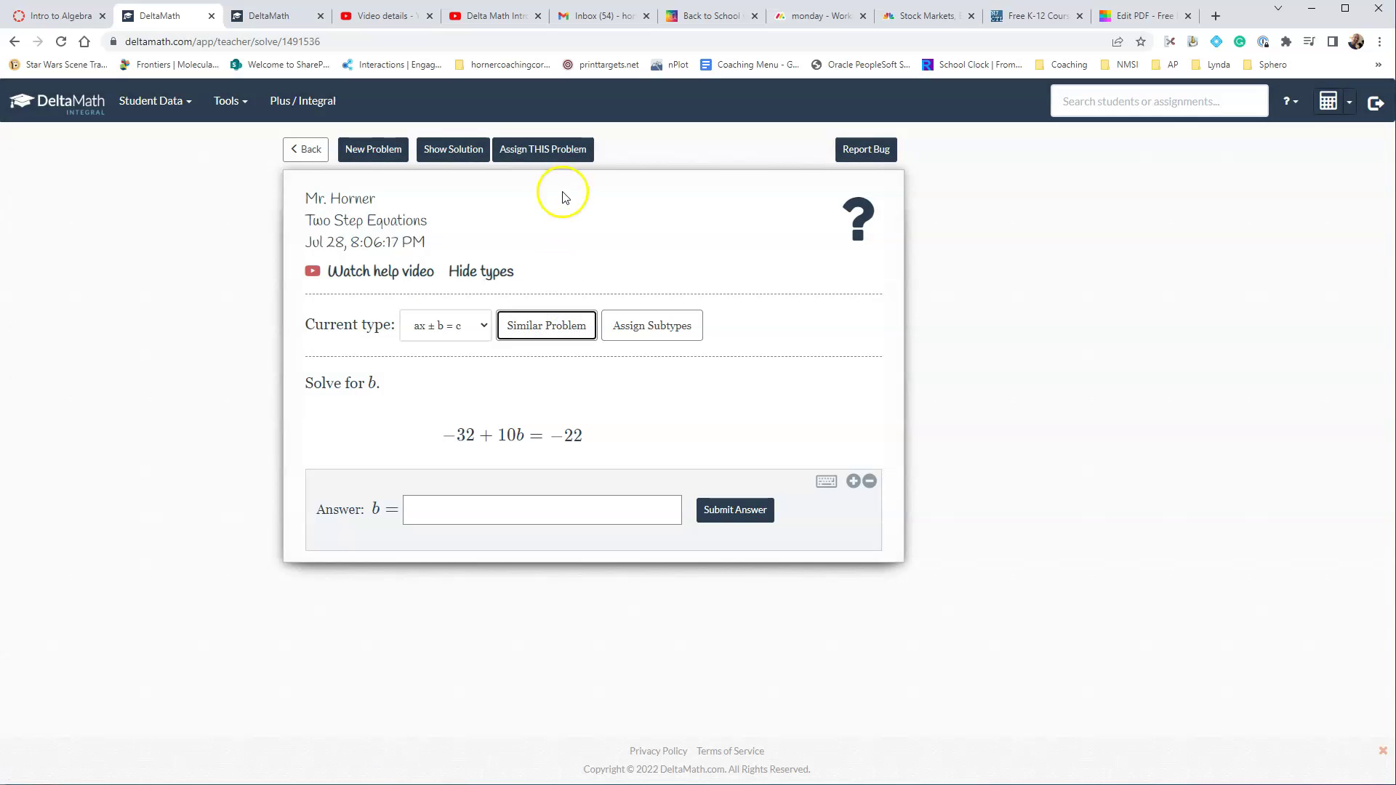
click(539, 154)
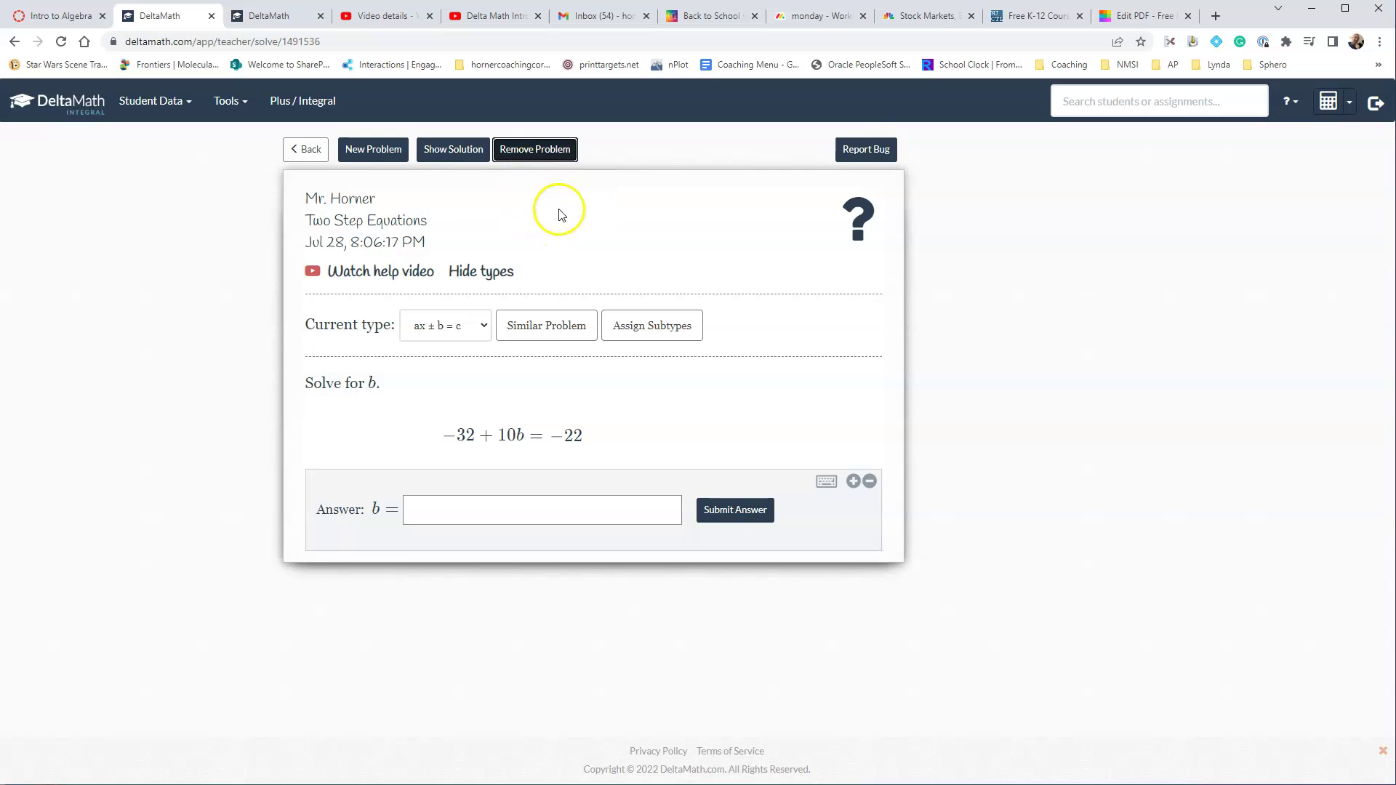
click(375, 151)
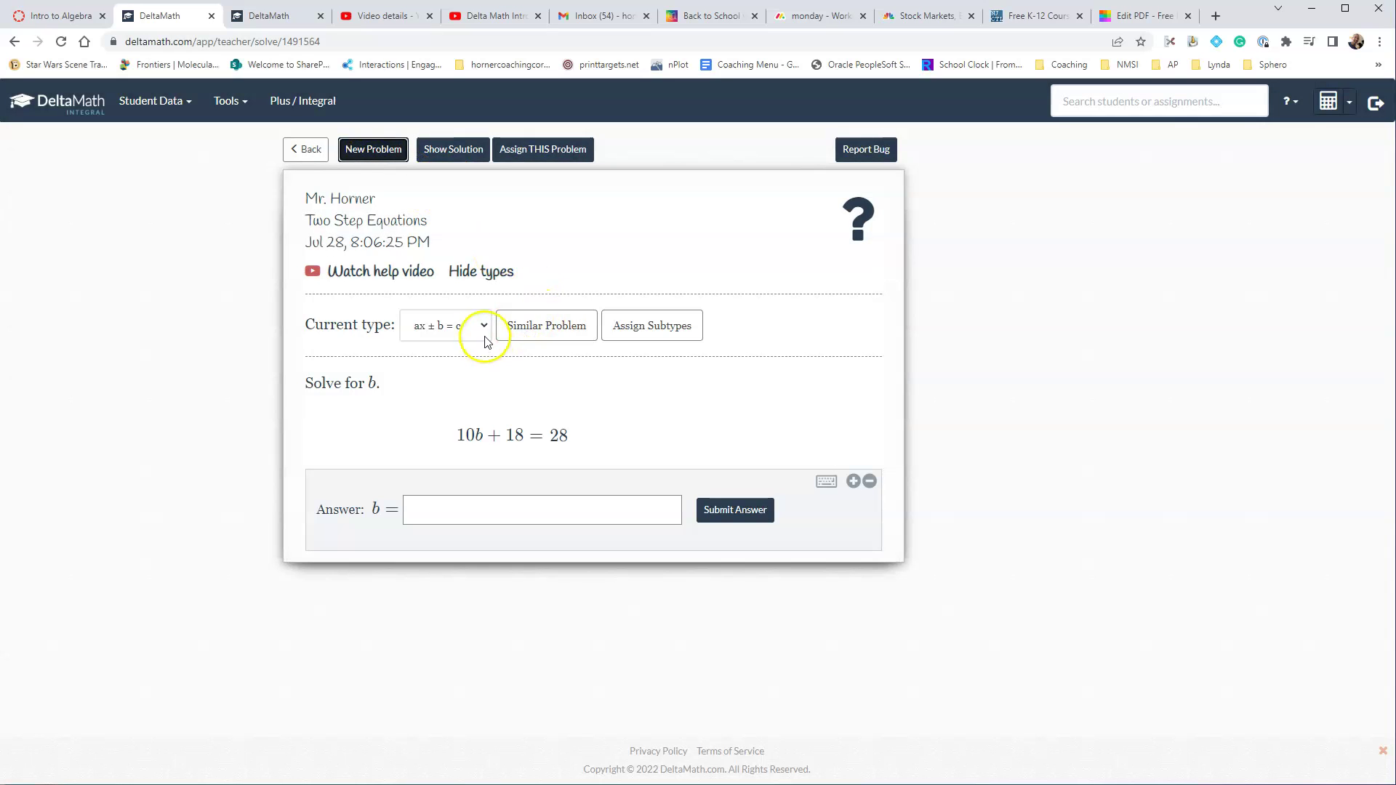
click(484, 334)
- Switch to x/a ± b = c, assign −11 = −22 + y/5 and 52 = −a/11 + 48, return to settings
click(461, 365)
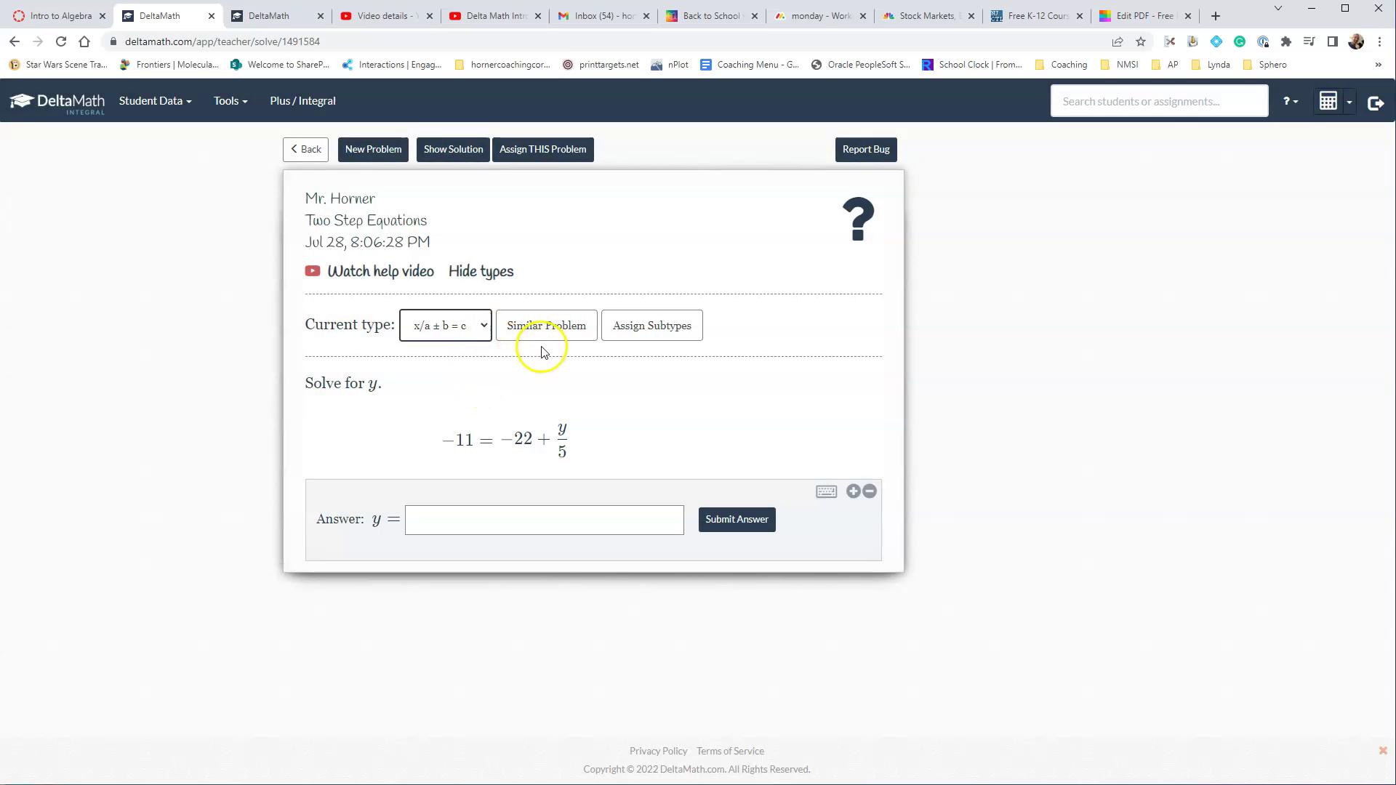
click(536, 149)
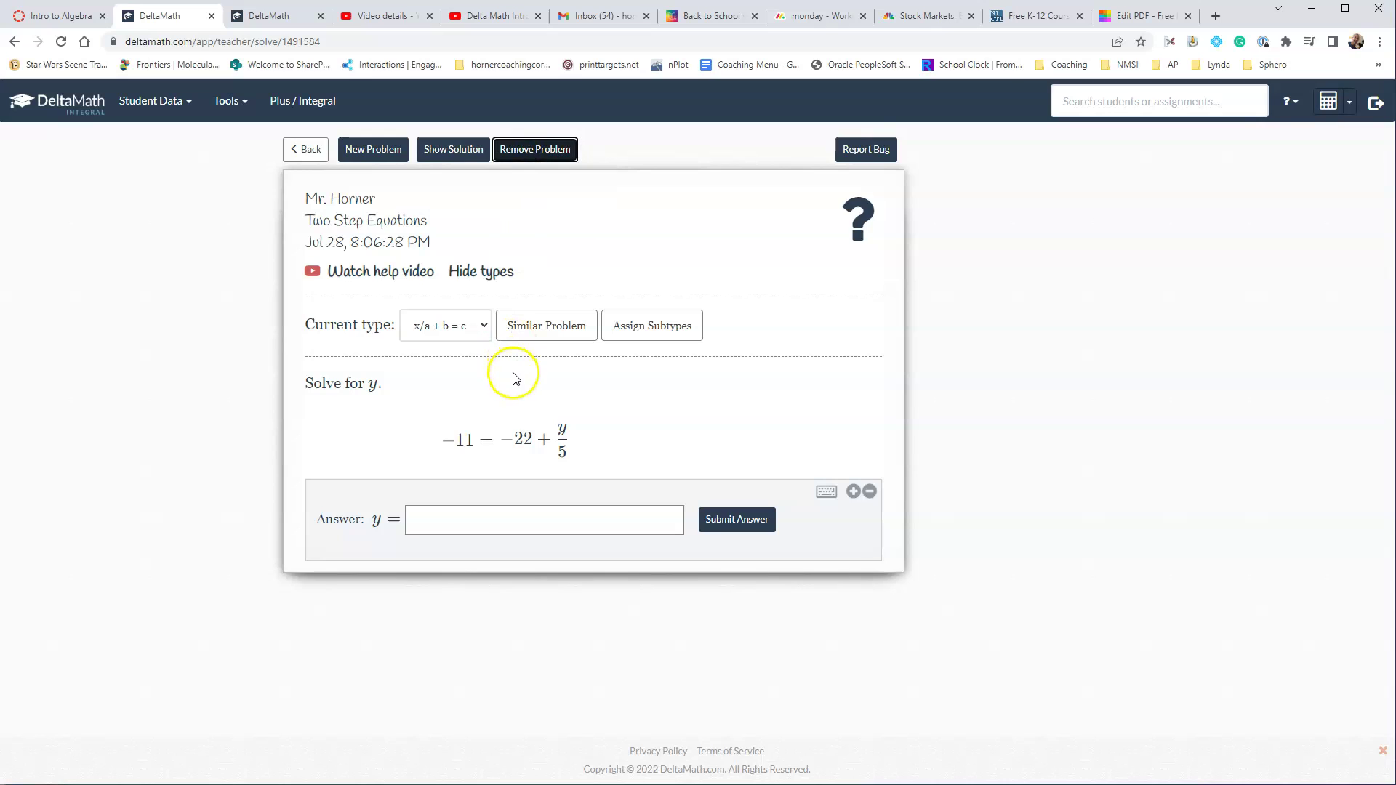
click(538, 332)
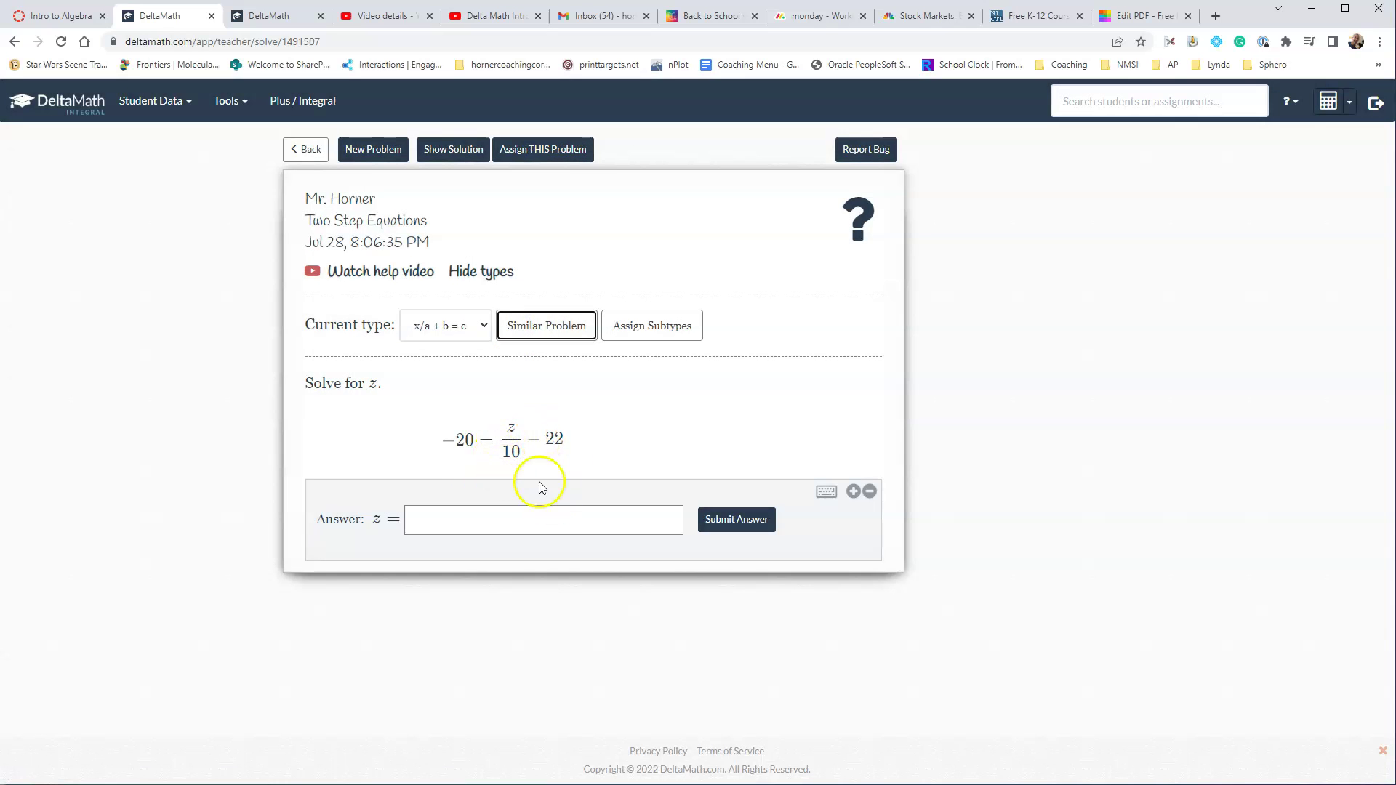
click(552, 326)
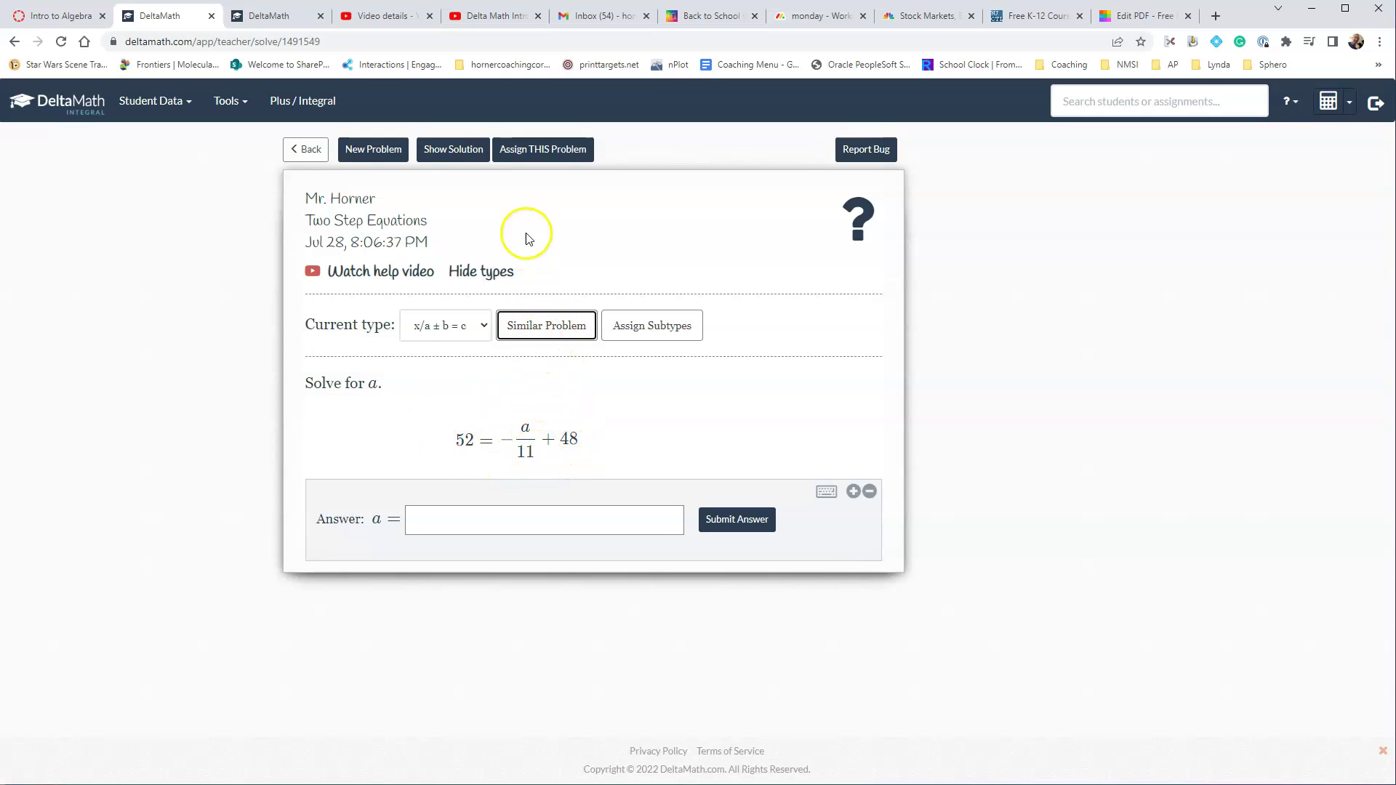
click(531, 151)
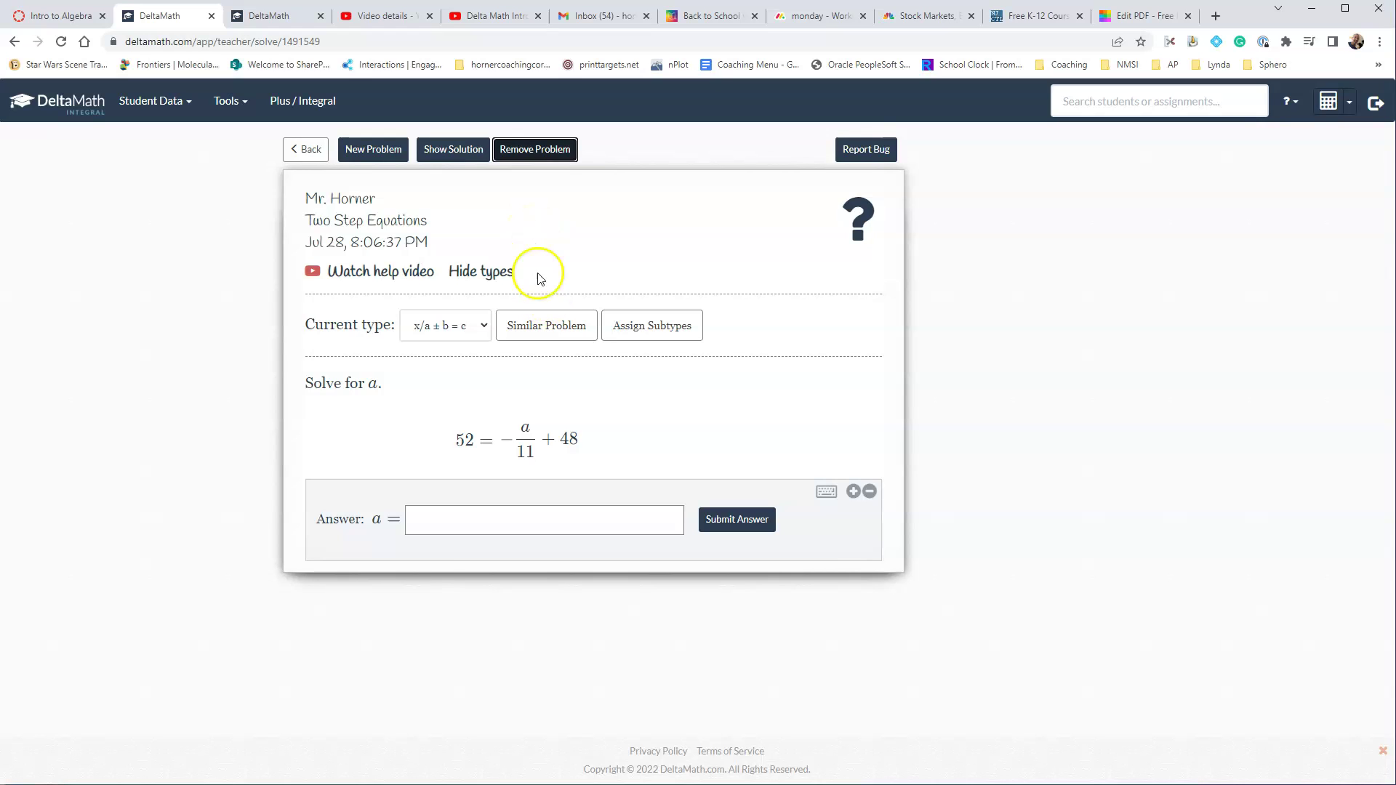
click(311, 150)
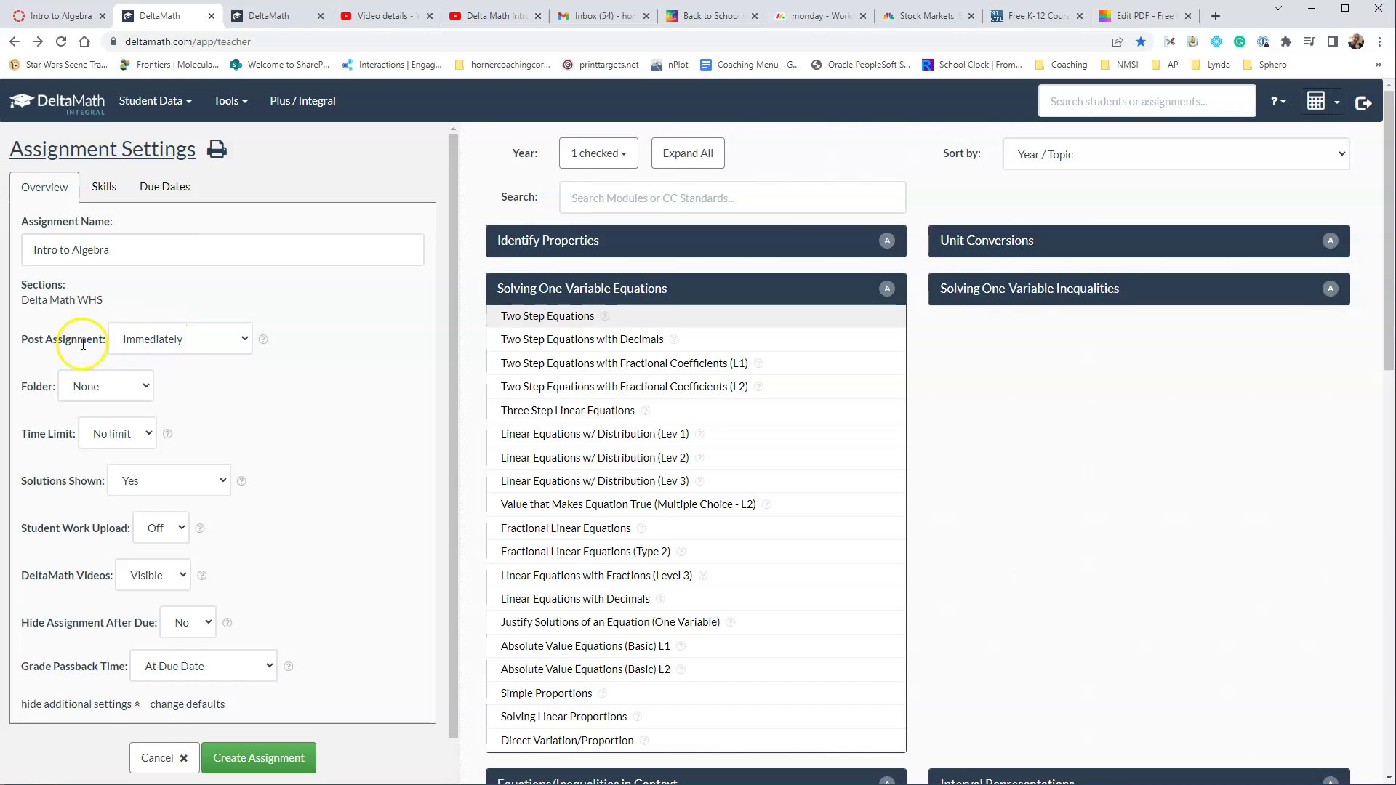
- Keep Post Assignment set to Immediately and bring up the Folder choices
click(162, 348)
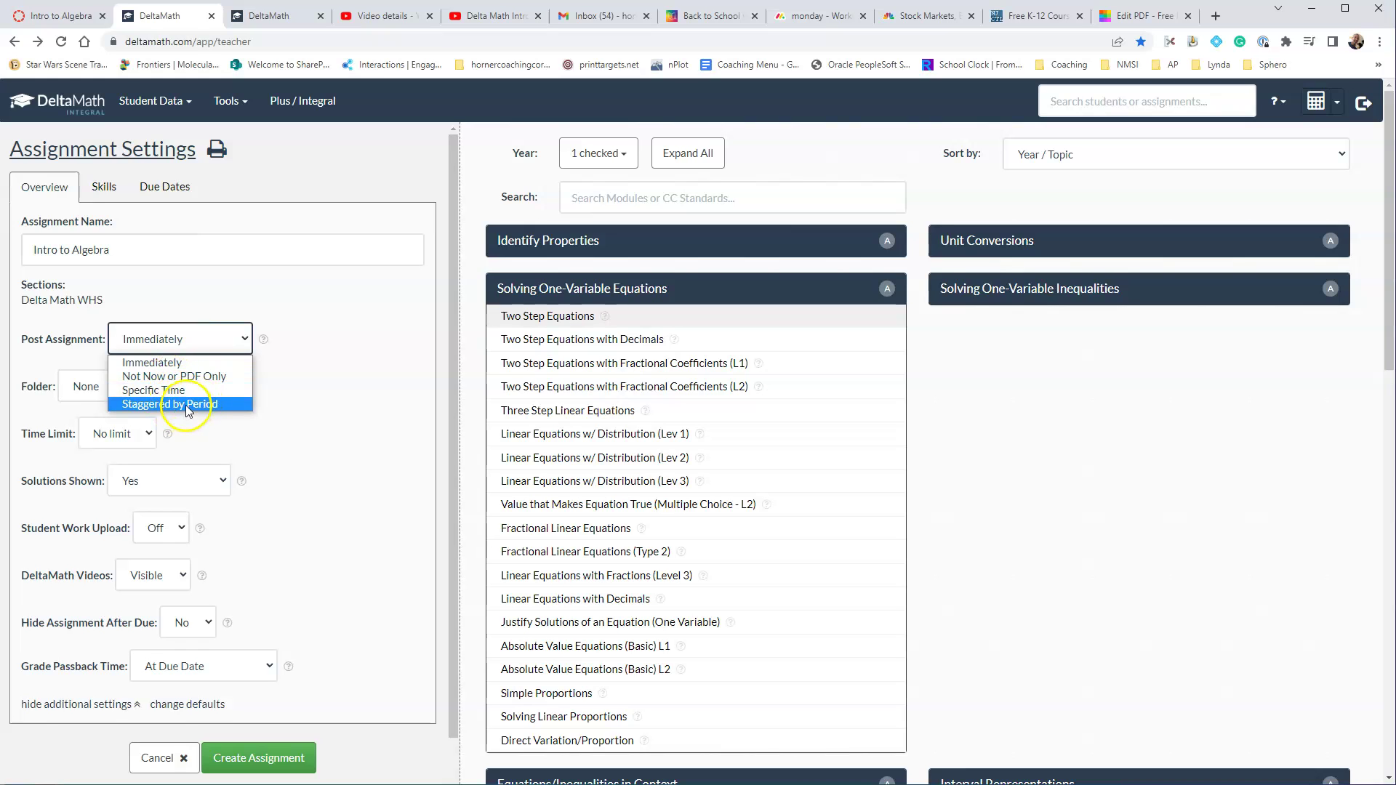
click(202, 340)
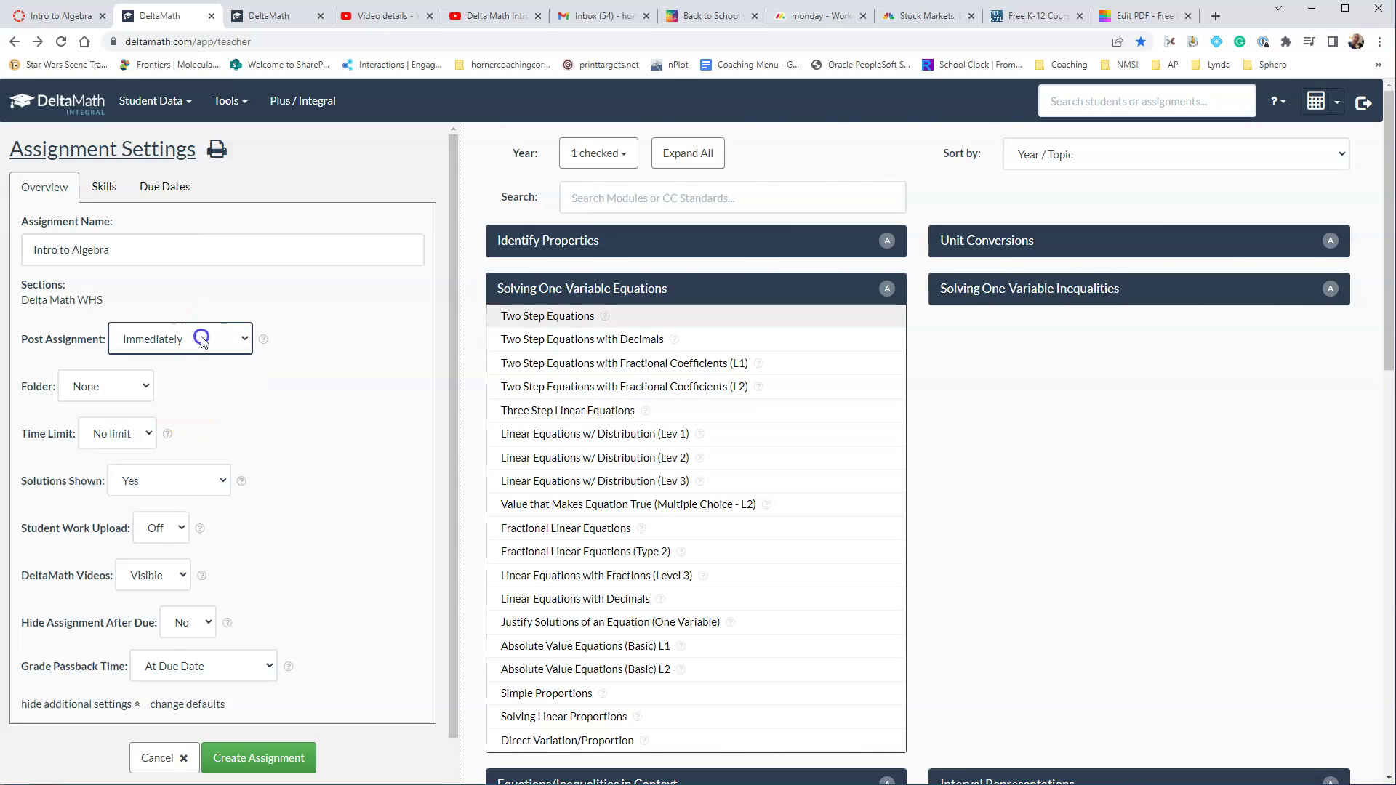
click(146, 387)
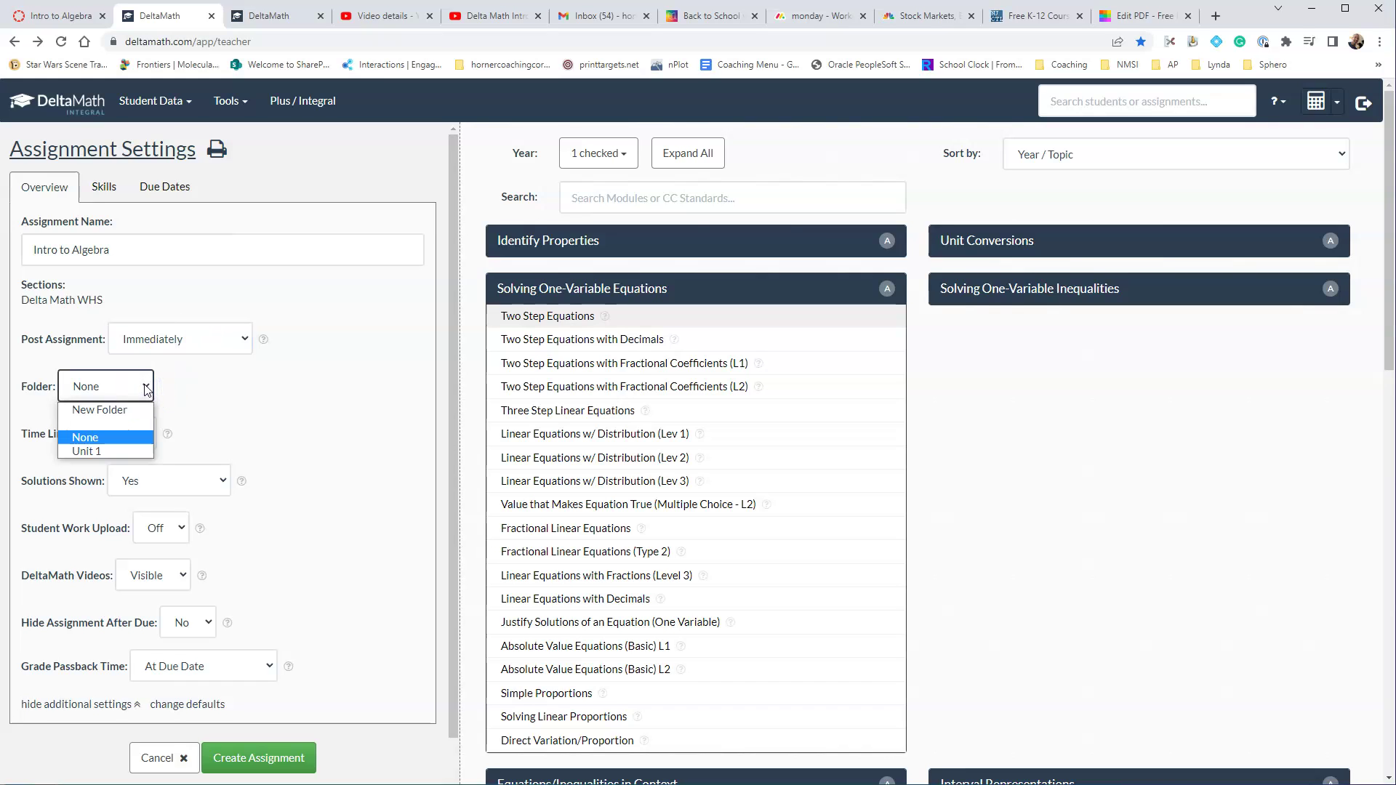
click(126, 388)
click(89, 453)
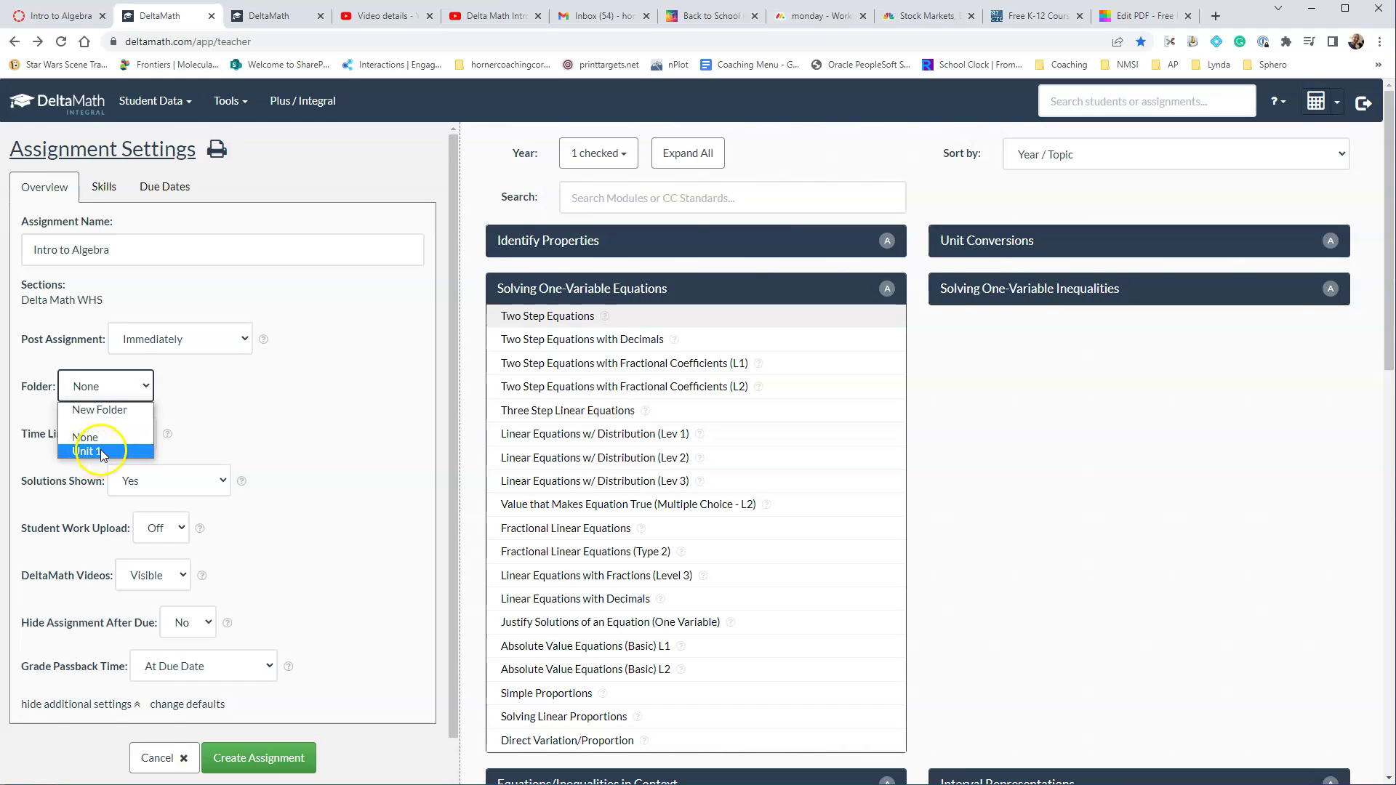
- Create a new folder named 'Algebra 1 Unit 2' for the assignment
click(105, 412)
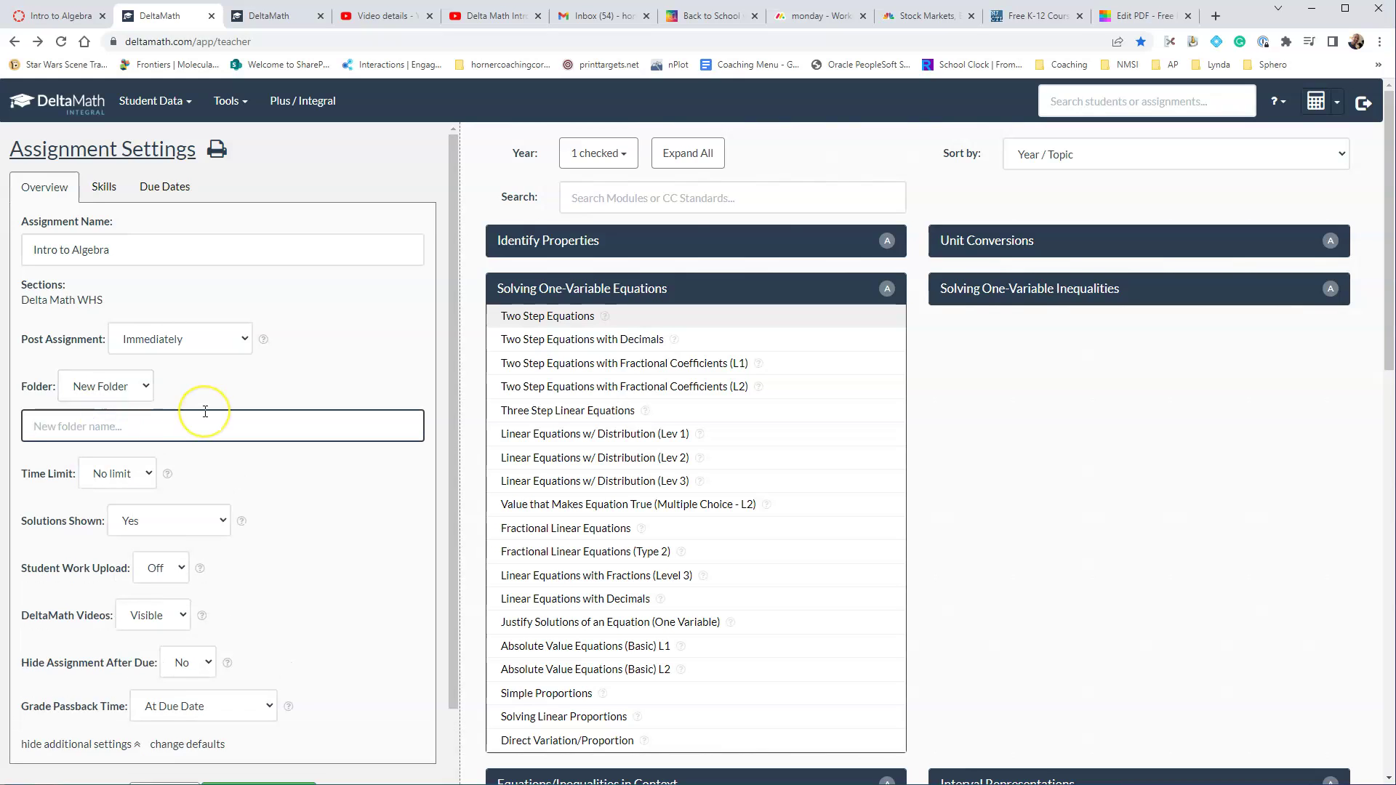
text(Algebra 1 Unit 2)
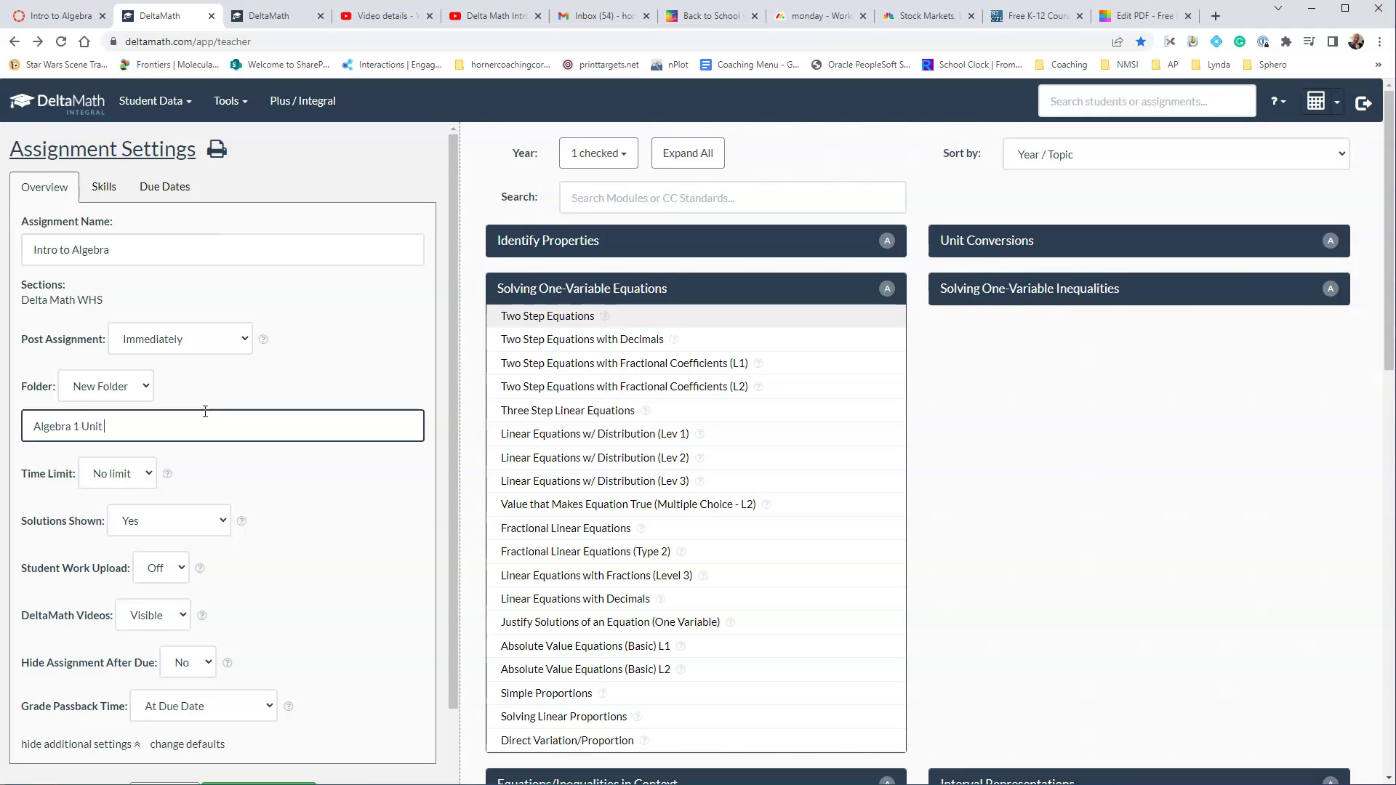
click(281, 469)
- Set the assignment's Time Limit to No limit
click(156, 475)
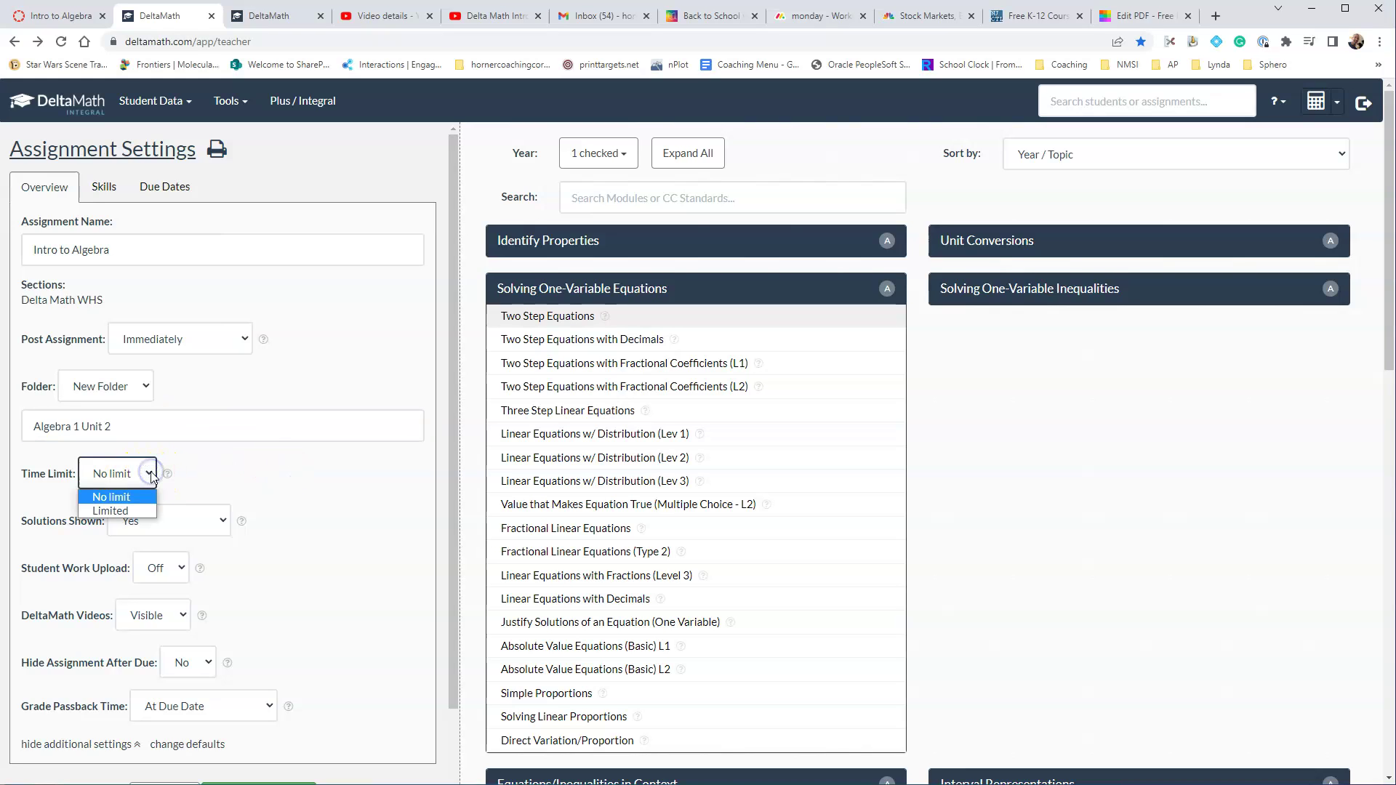
click(131, 511)
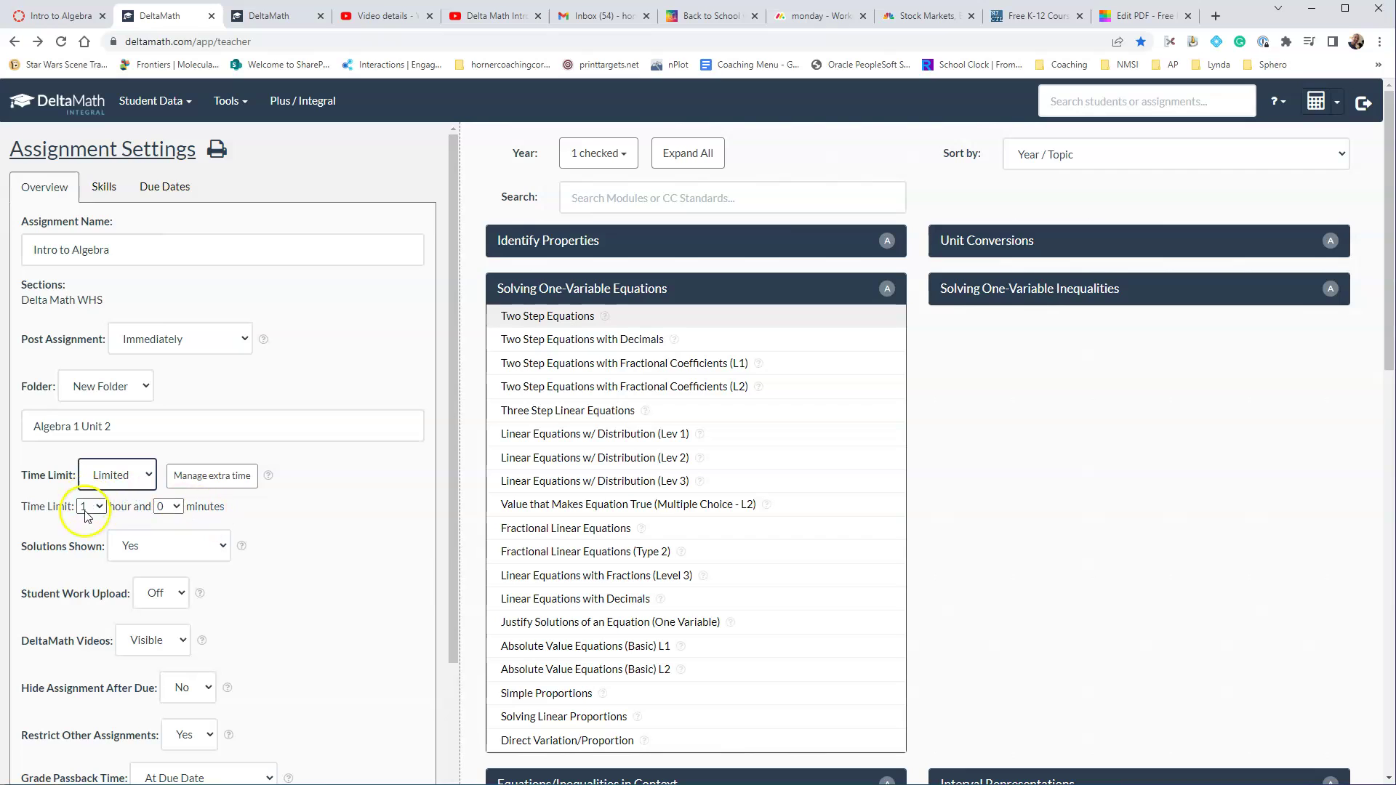
click(146, 474)
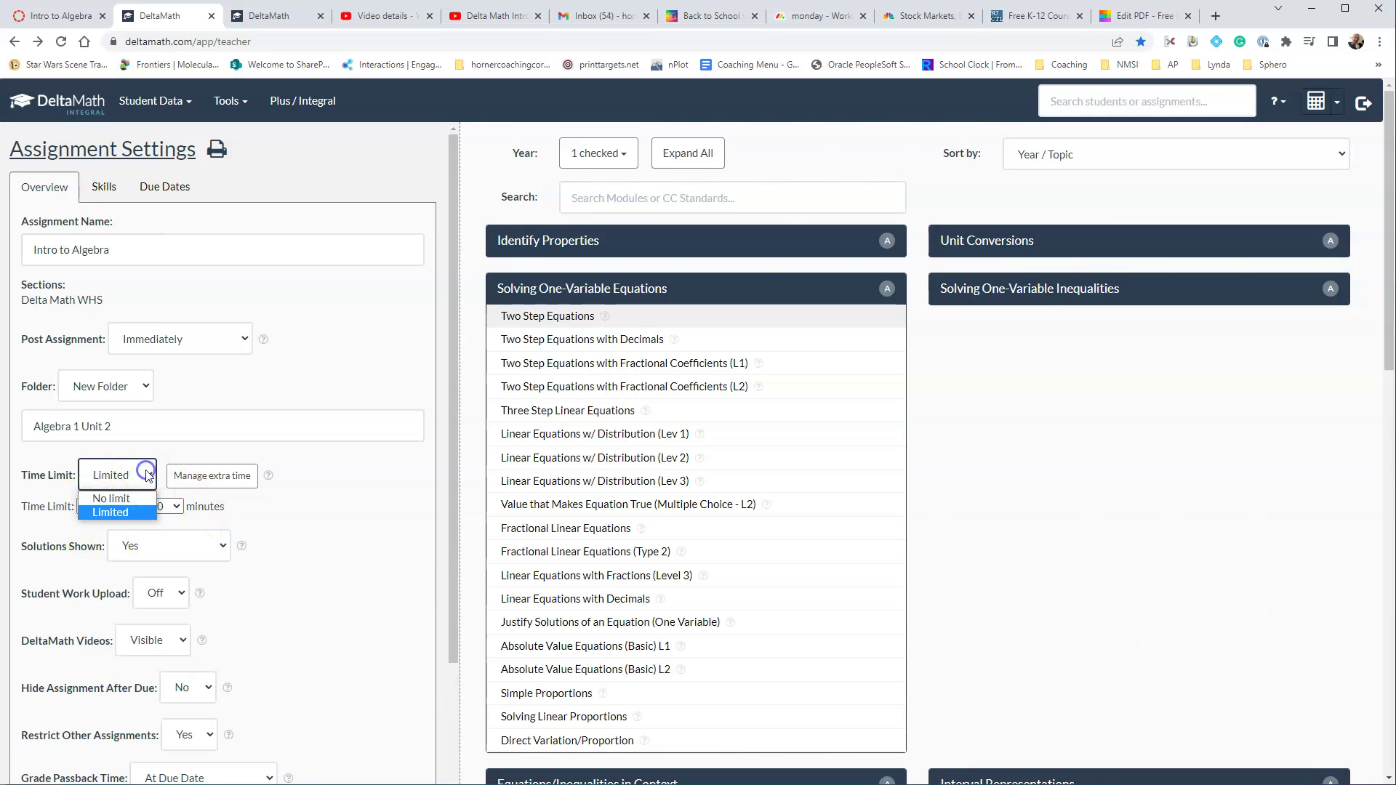
click(120, 500)
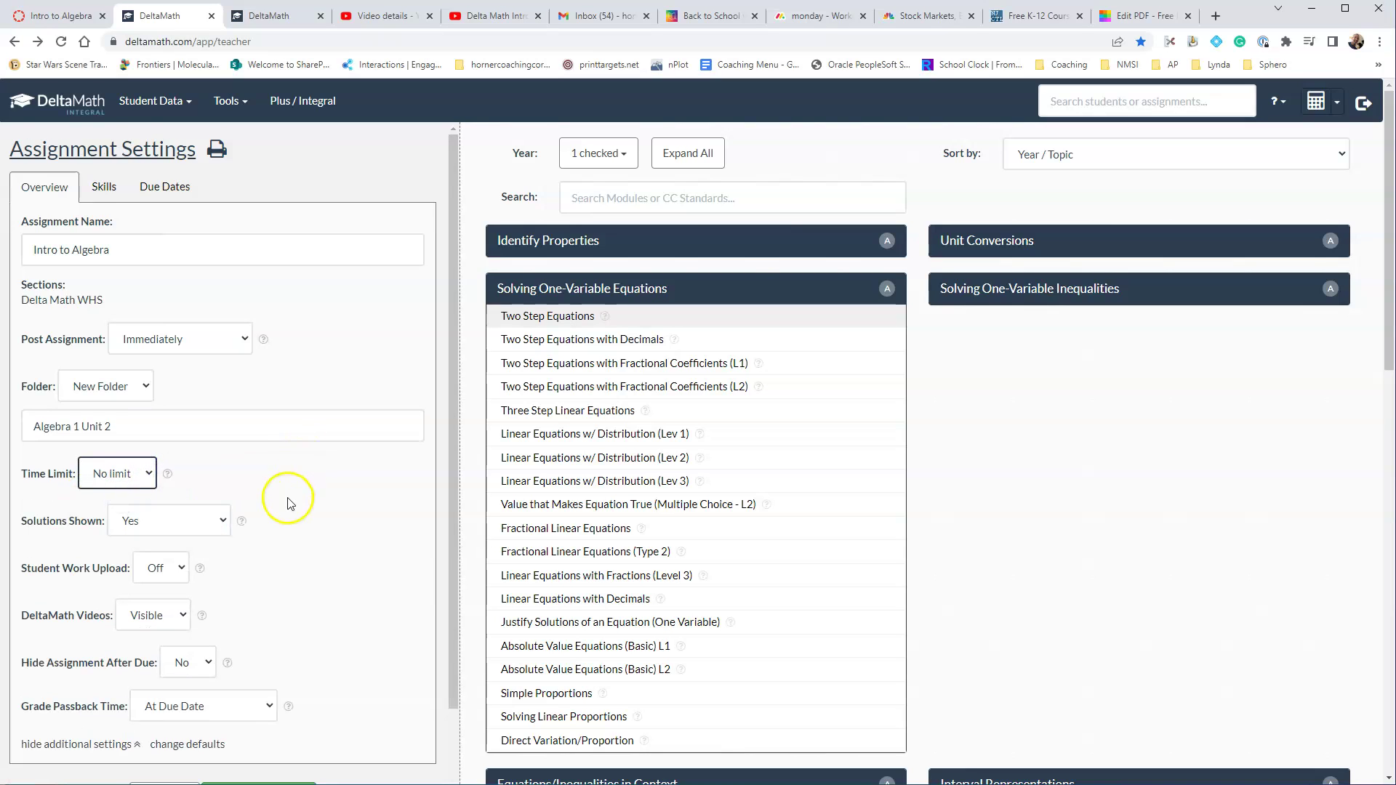
scroll(286, 499, down, 2)
click(130, 393)
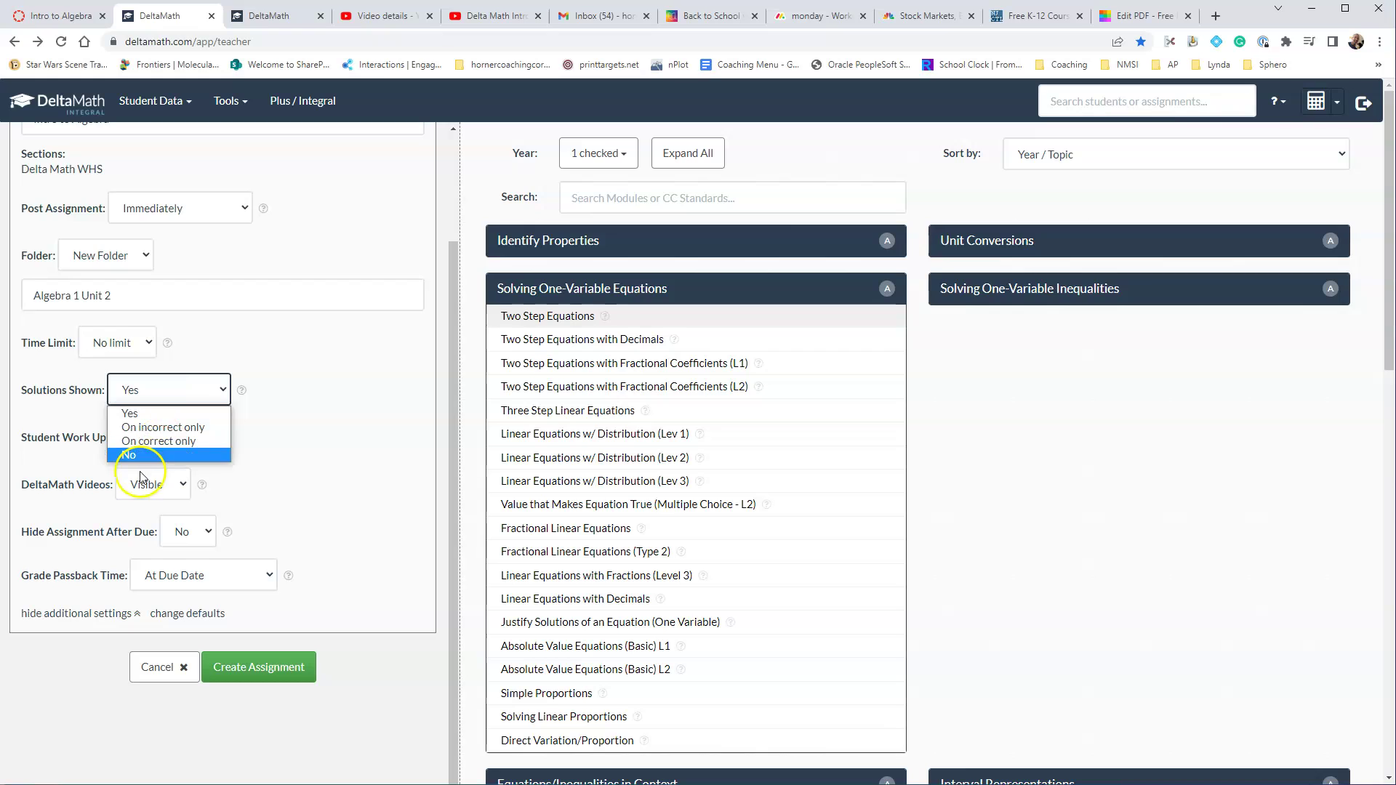
click(309, 469)
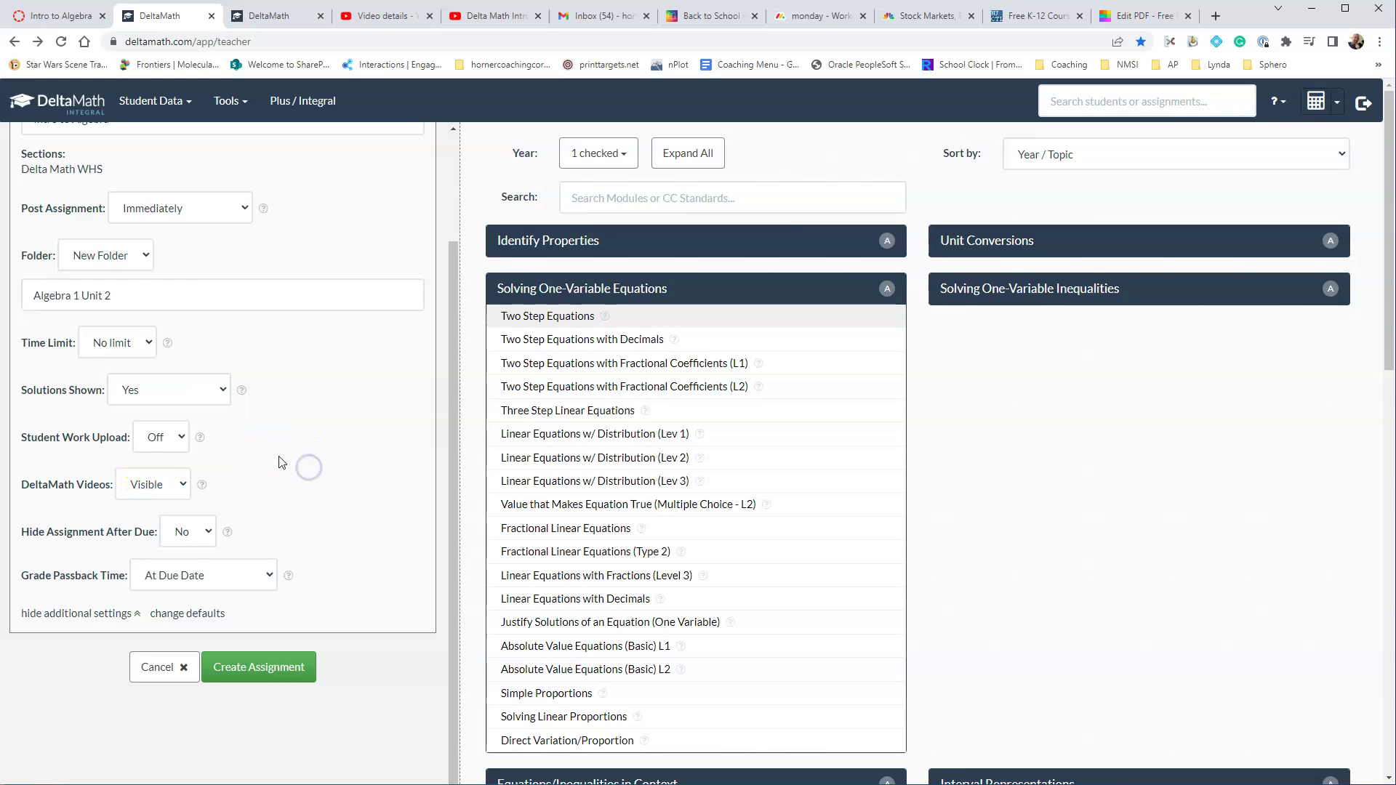
click(180, 440)
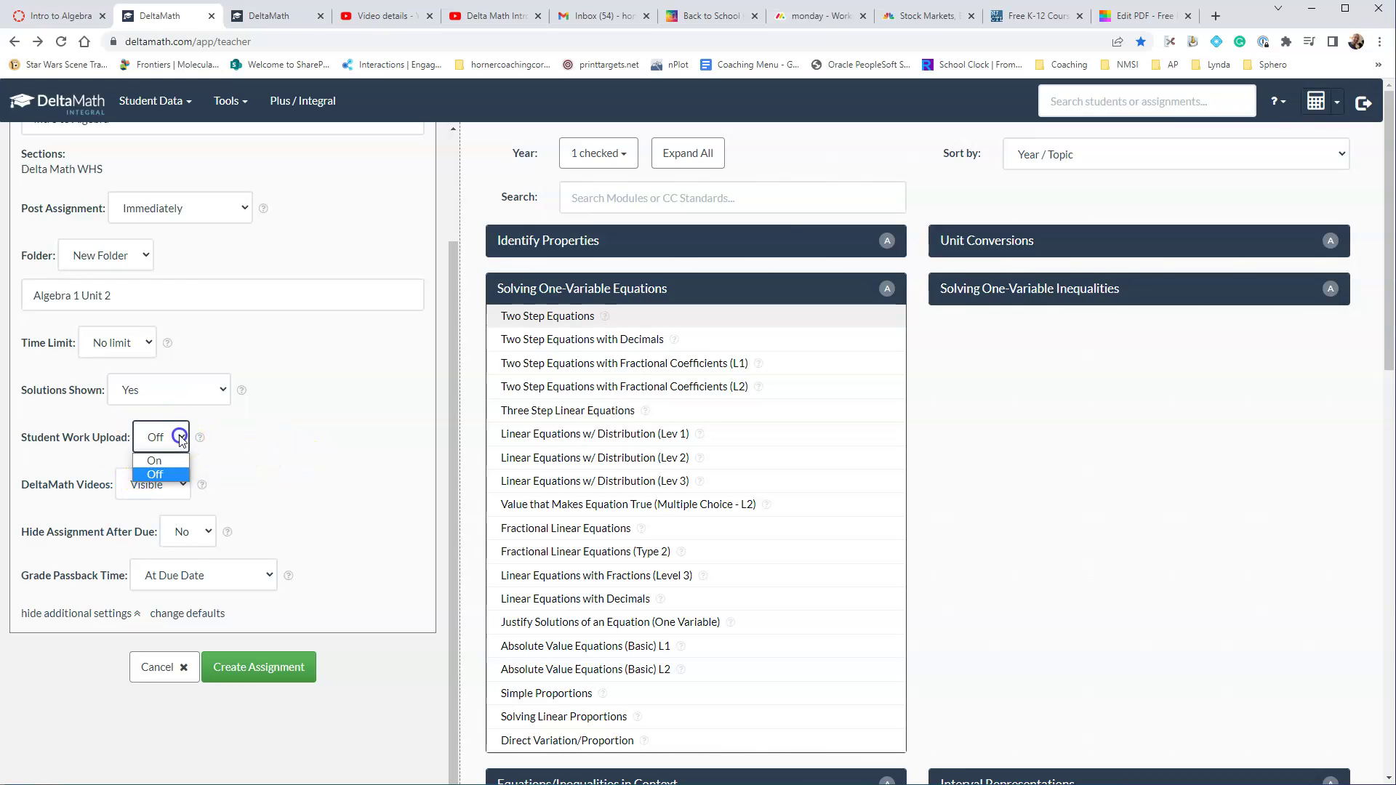
click(173, 462)
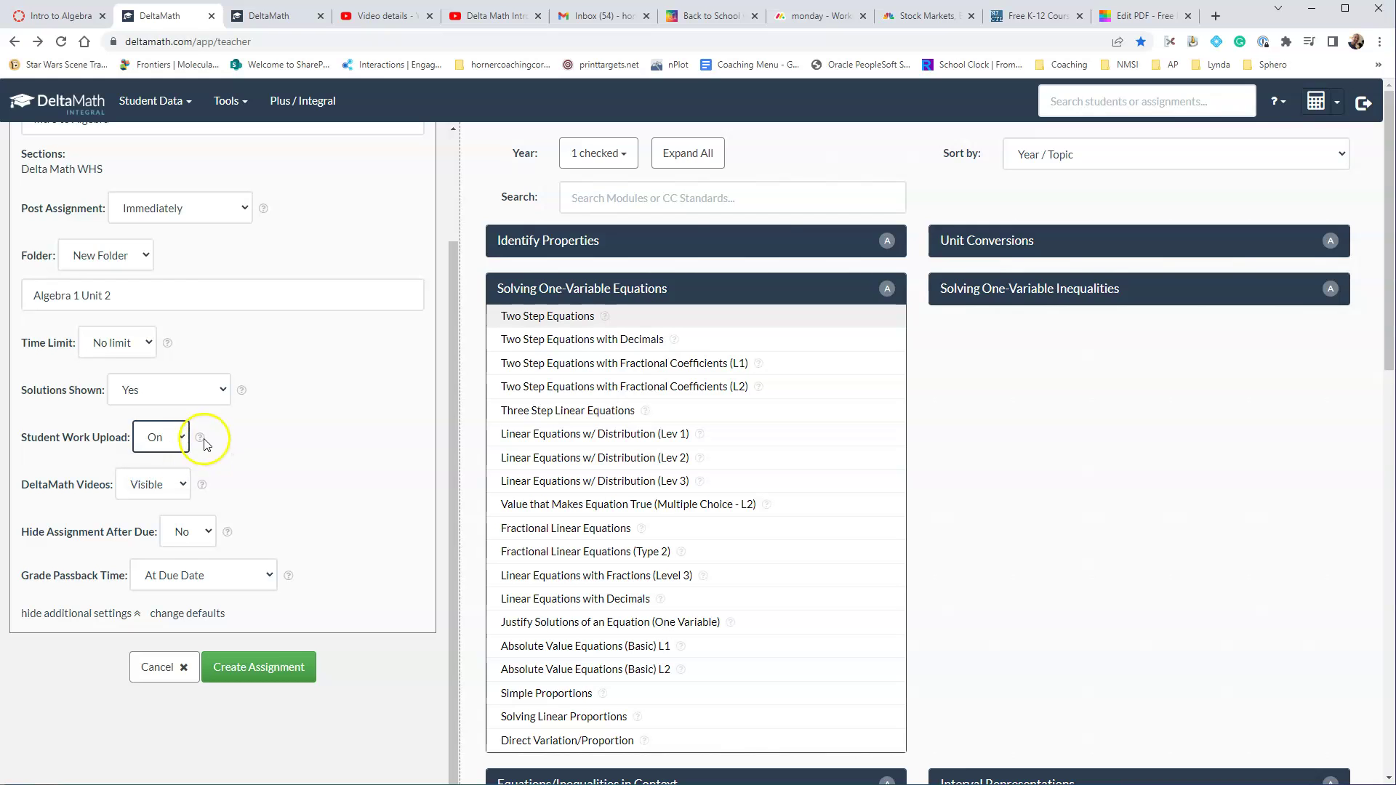
mouse_move(201, 439)
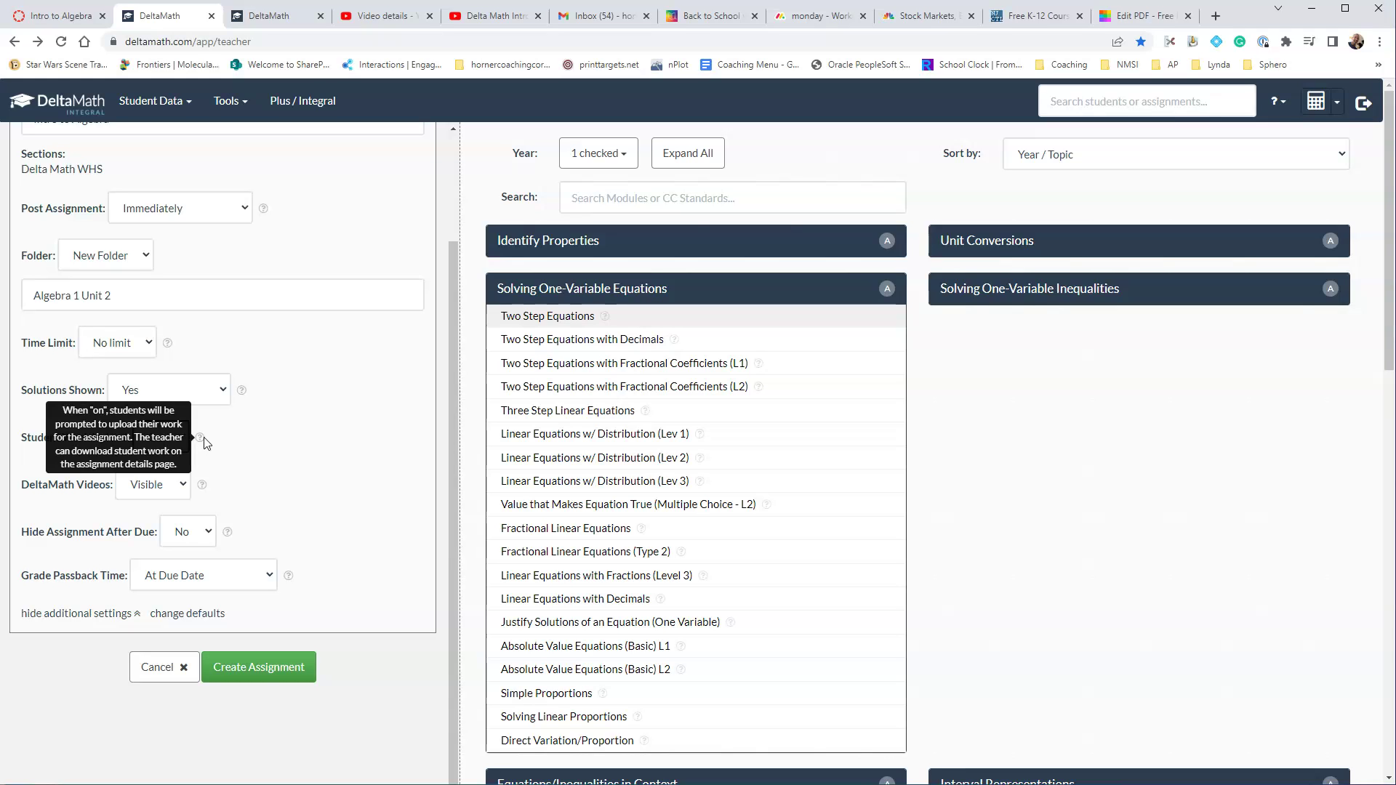
click(156, 437)
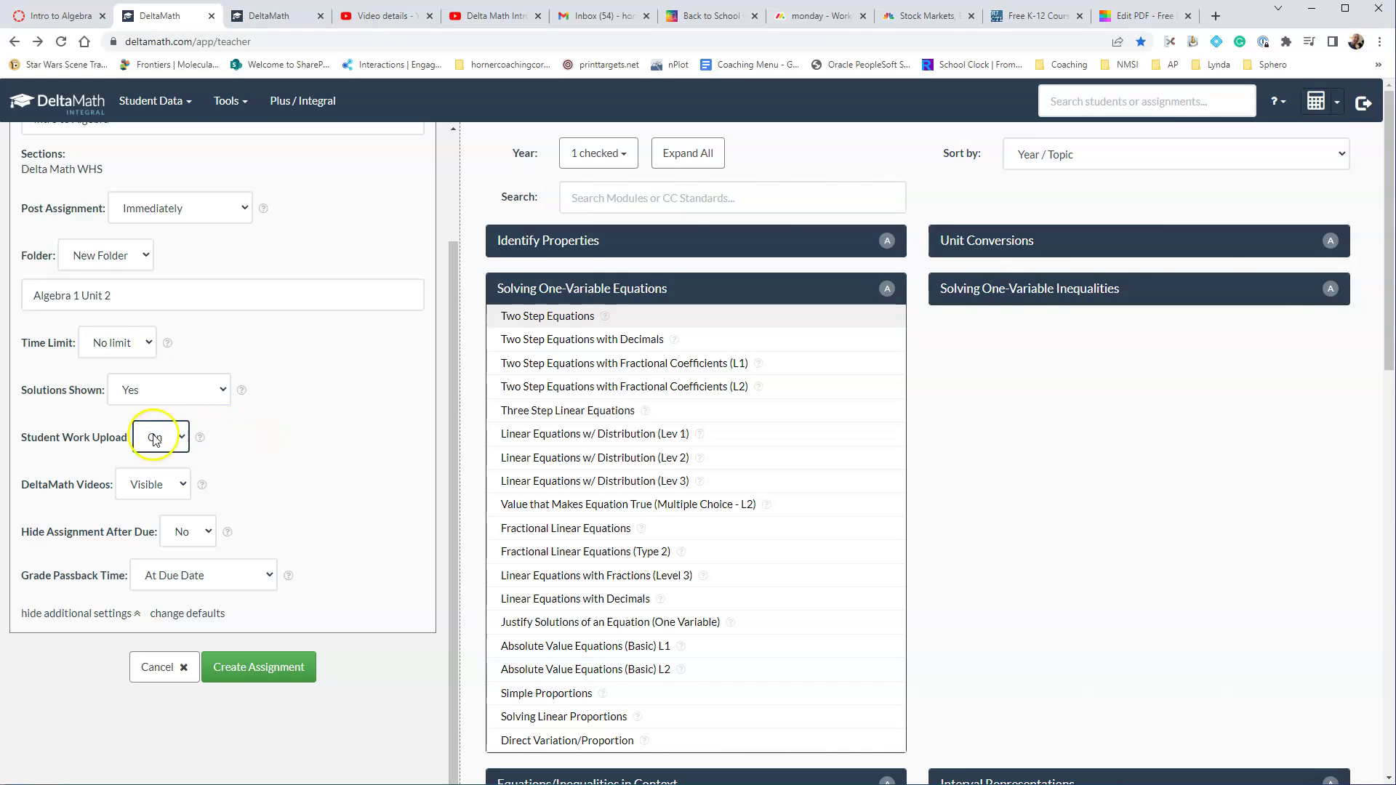
click(149, 475)
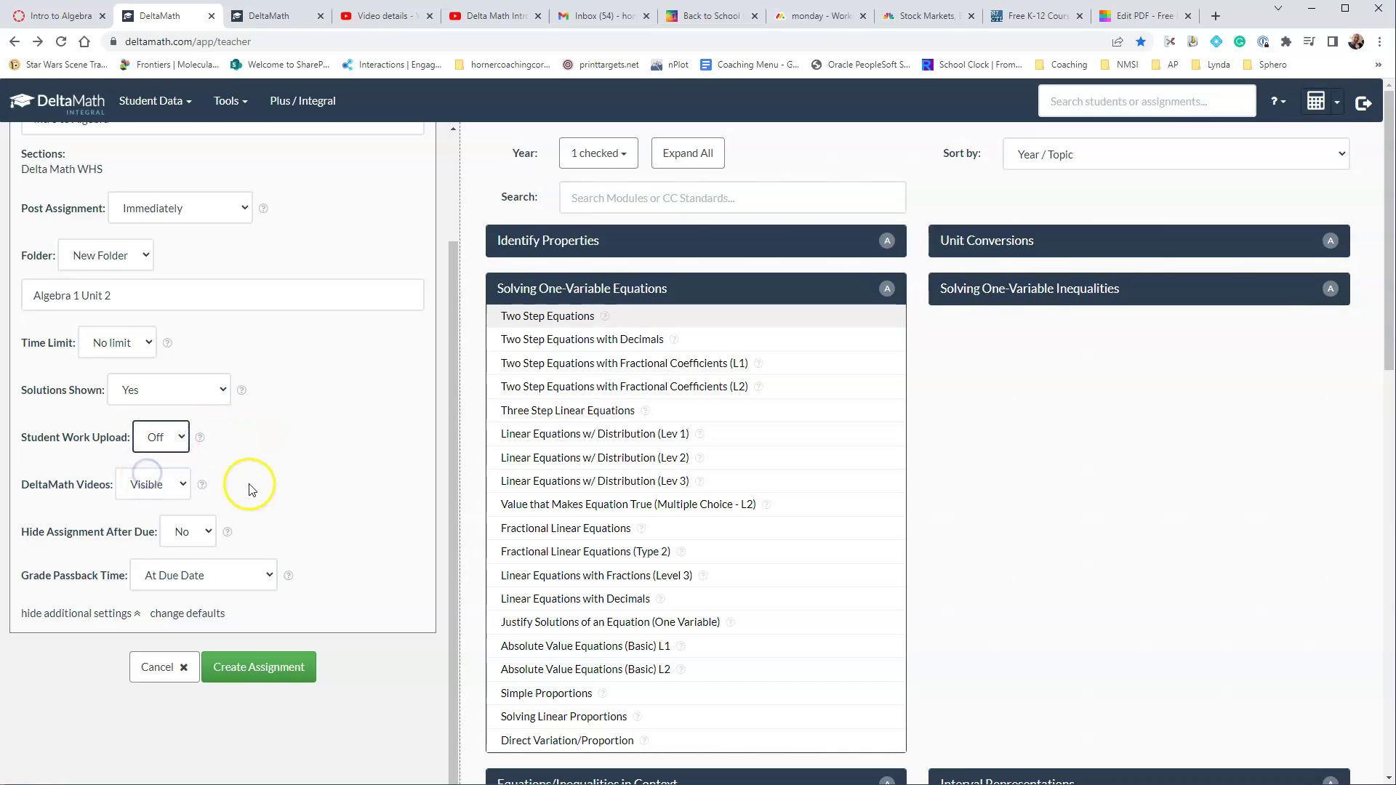
click(179, 487)
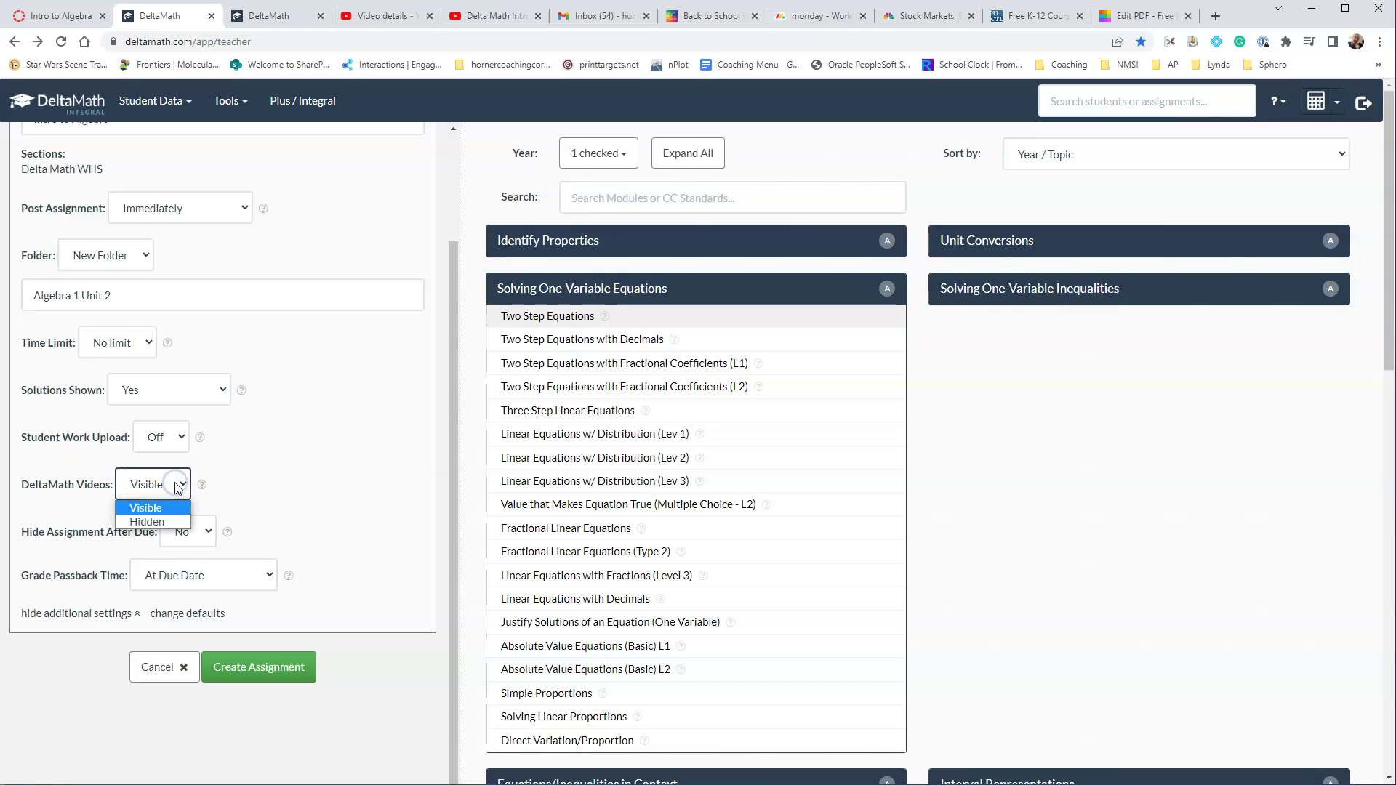
click(182, 487)
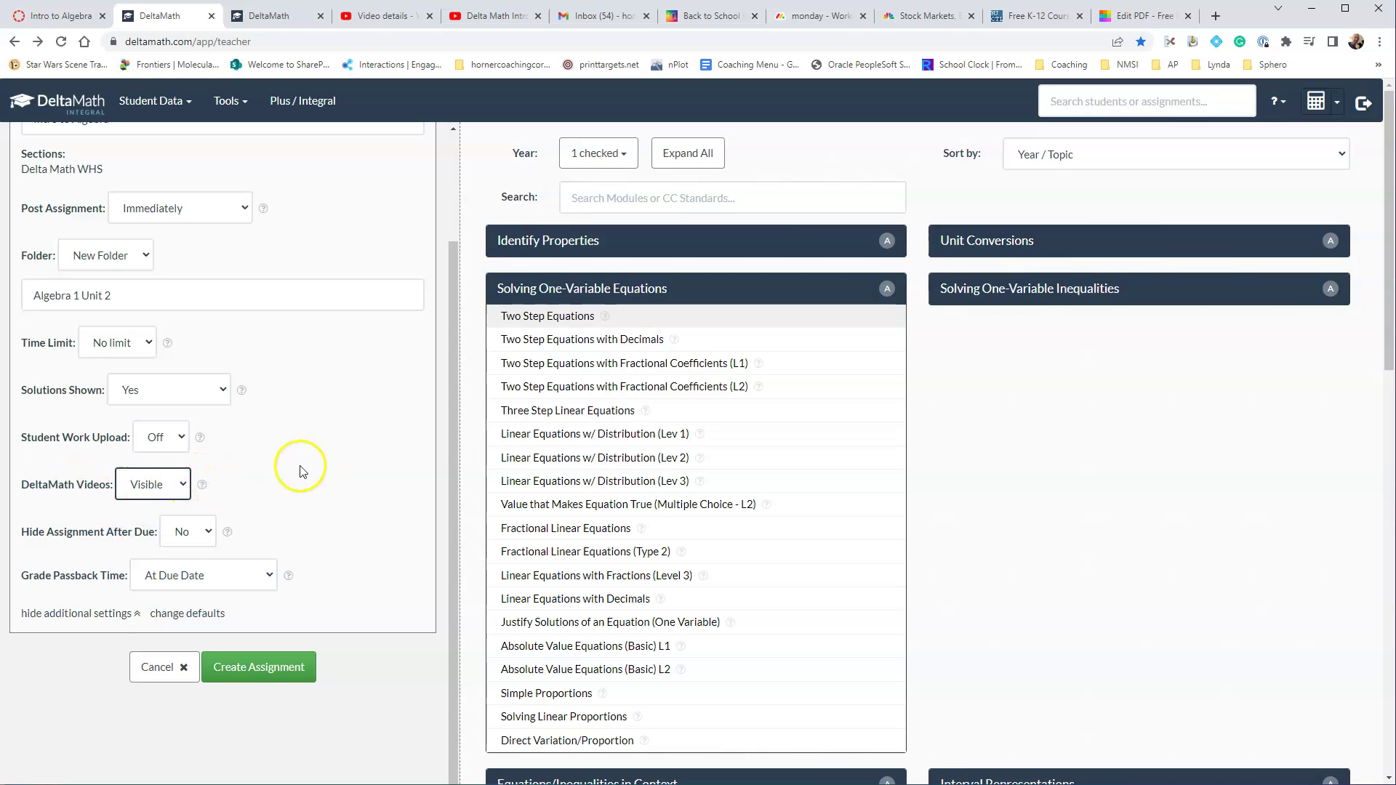
- Leave Hide Assignment After Due set to No
scroll(295, 467, down, 2)
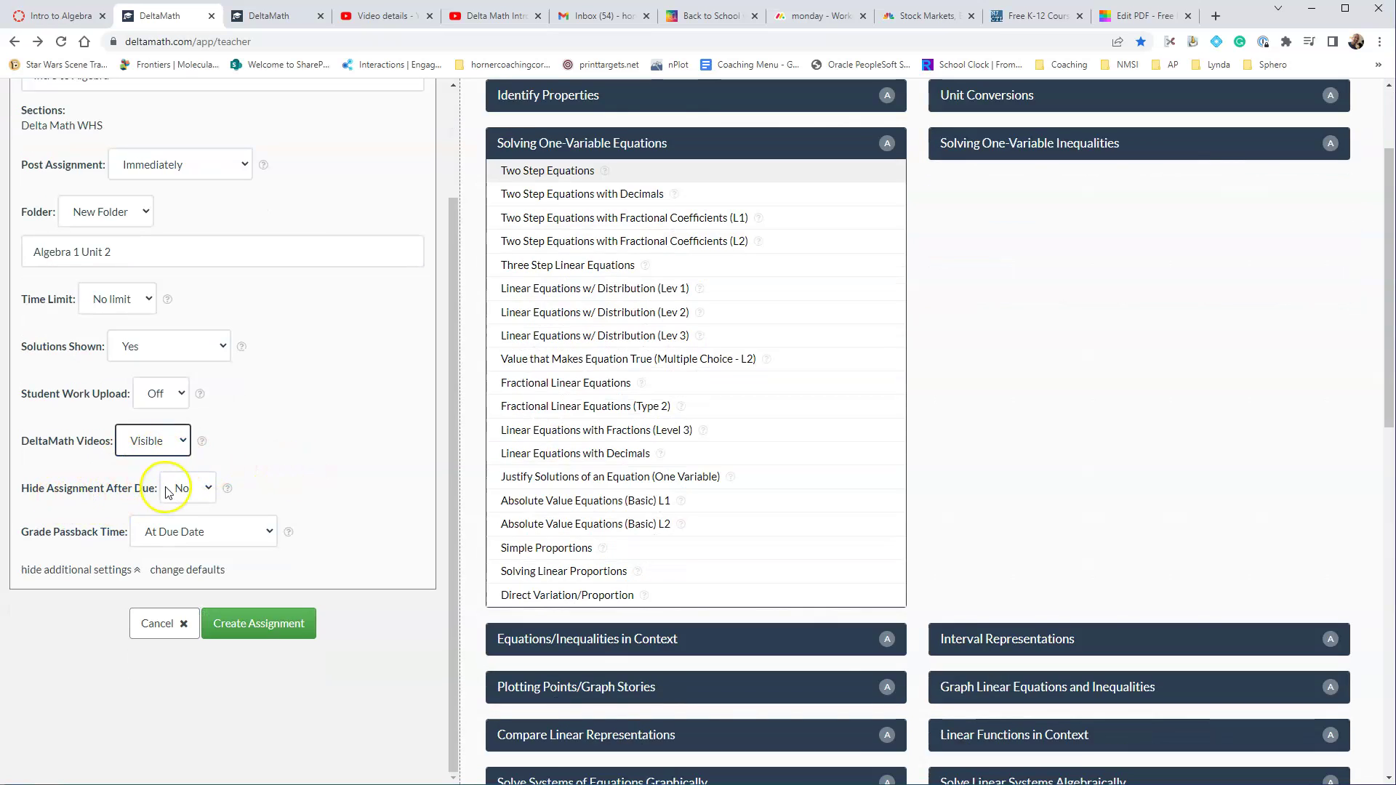
click(207, 488)
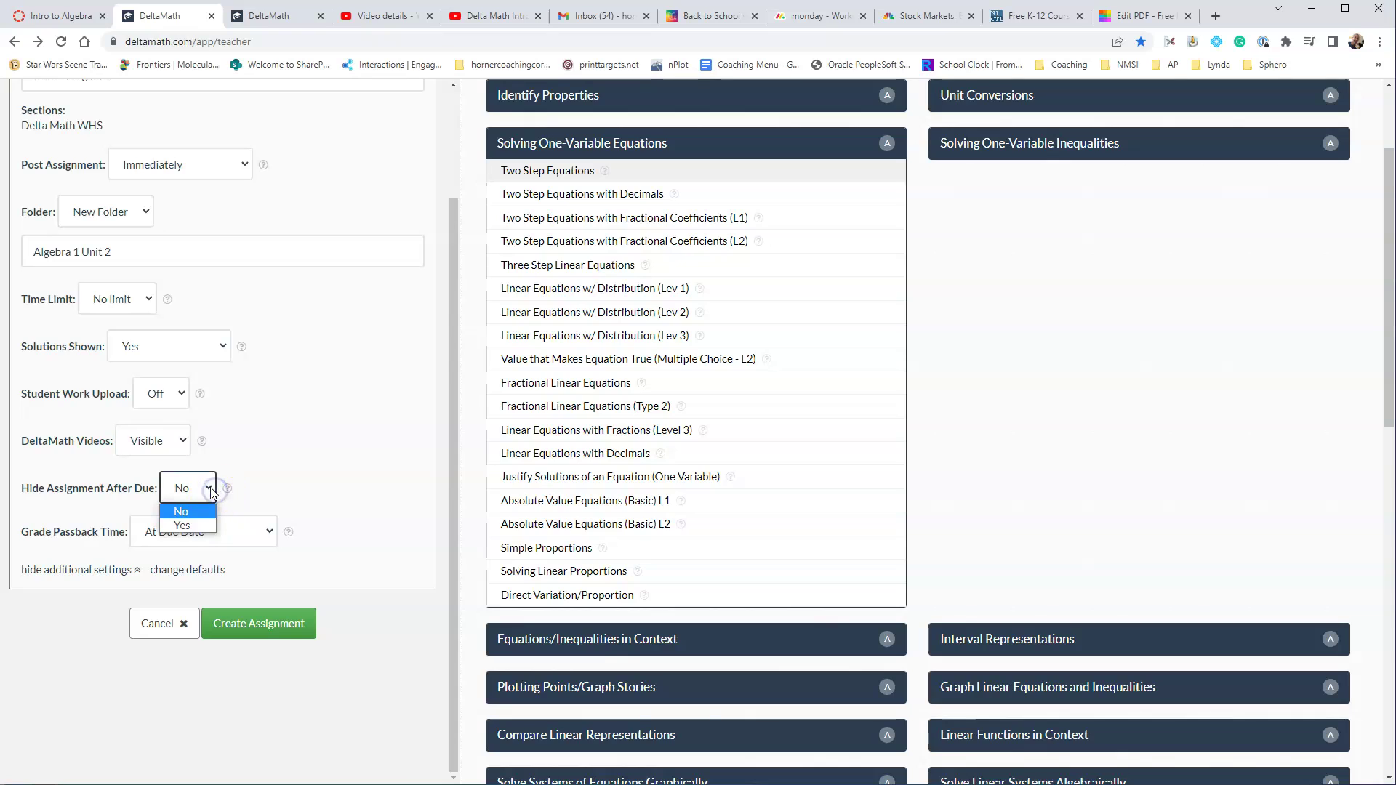
click(211, 487)
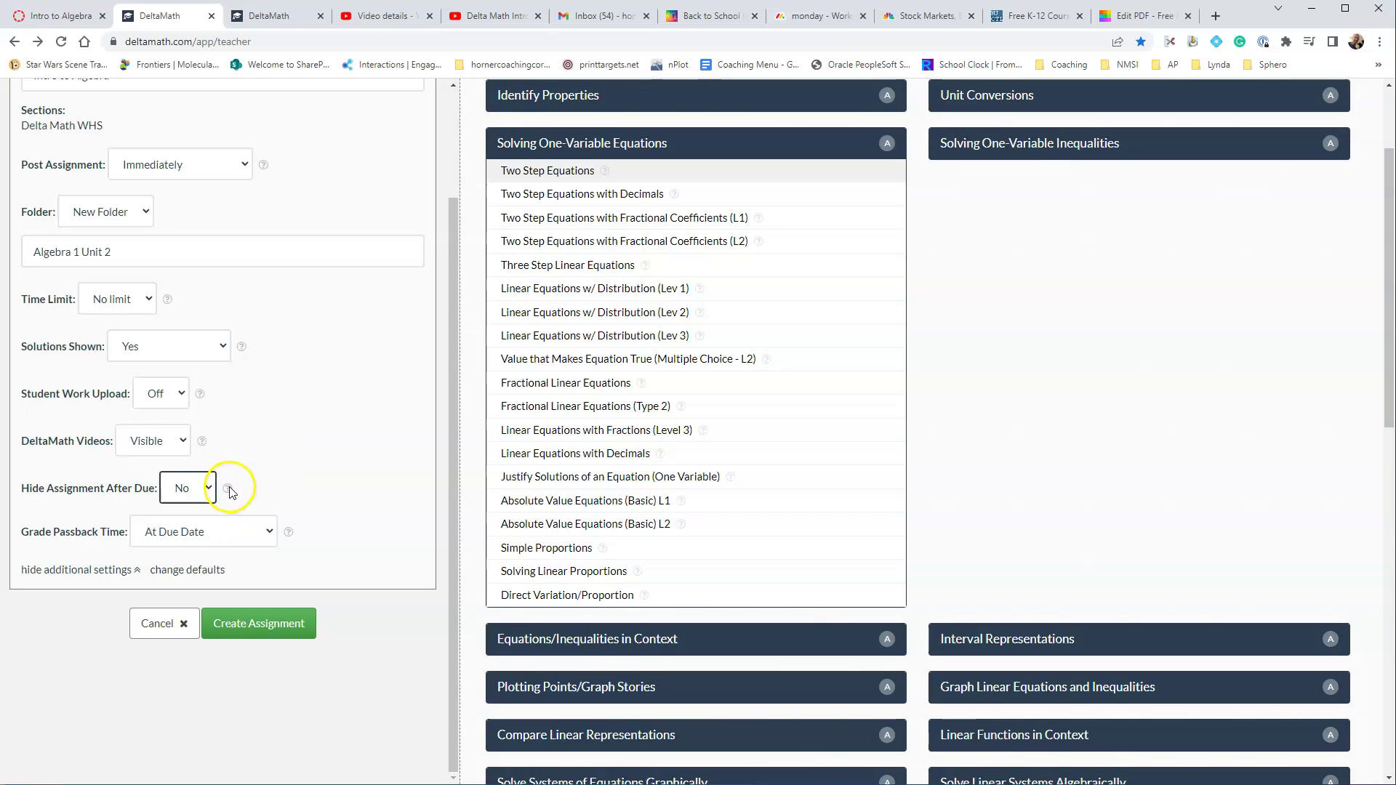
- Set Grade Passback Time to 'After 15 Minutes'
mouse_move(229, 494)
click(197, 536)
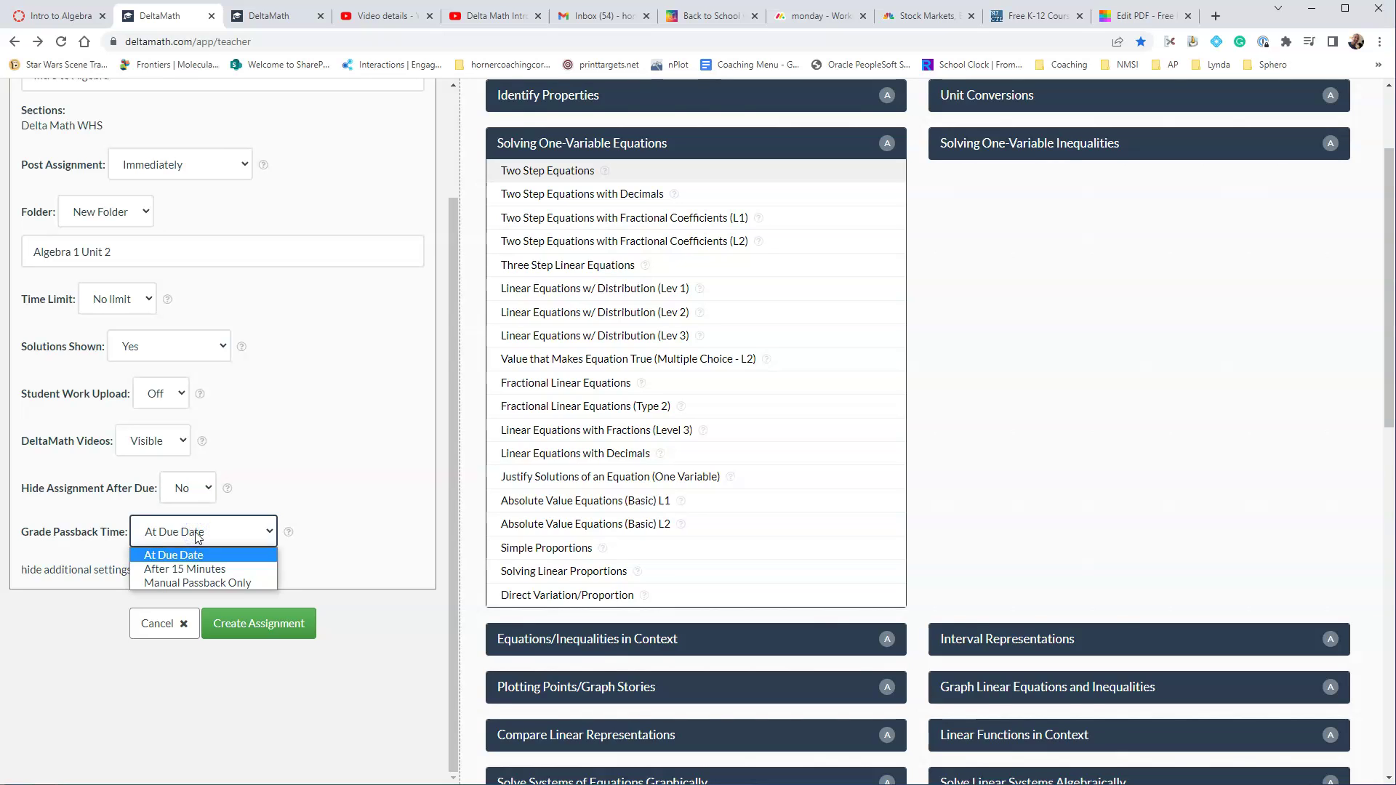
click(201, 534)
click(203, 532)
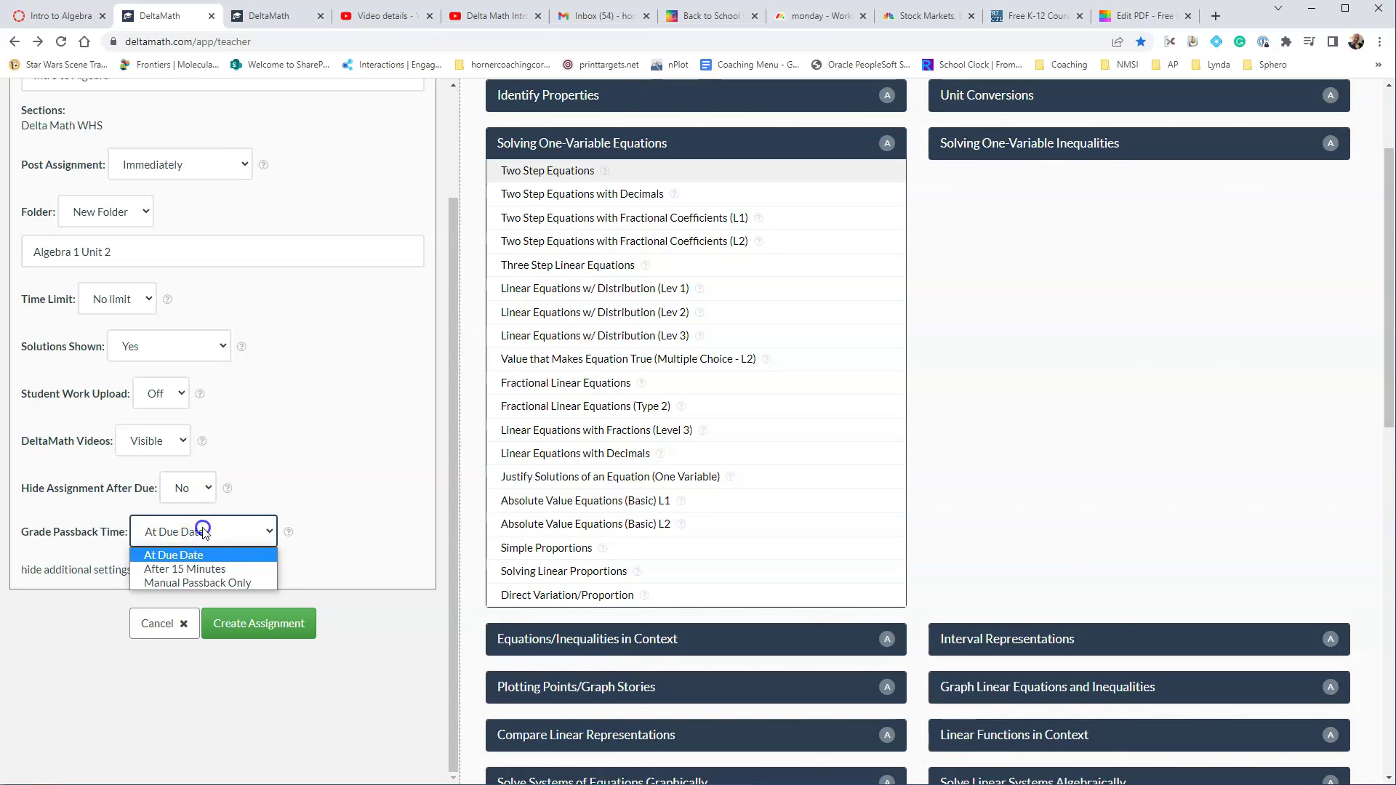
click(204, 572)
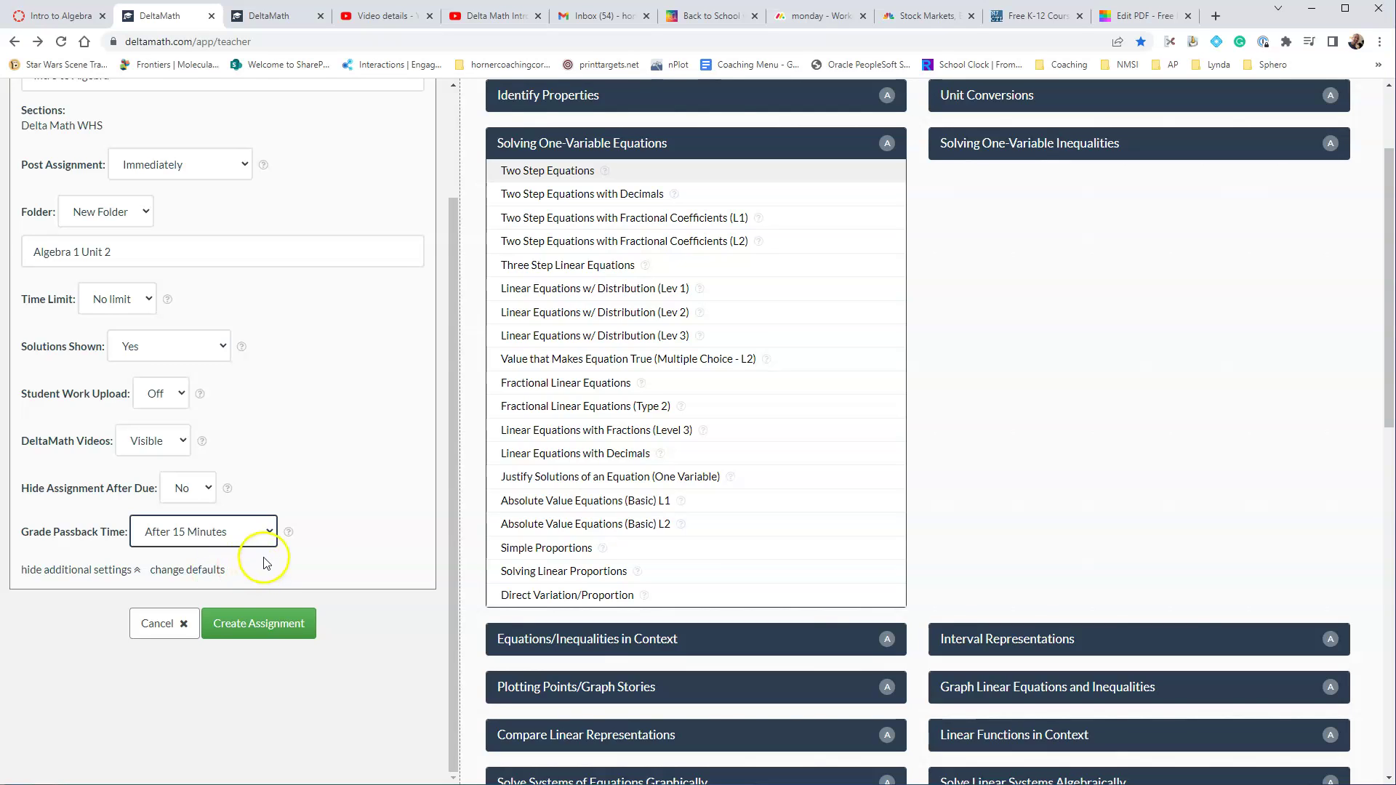
scroll(298, 534, up, 3)
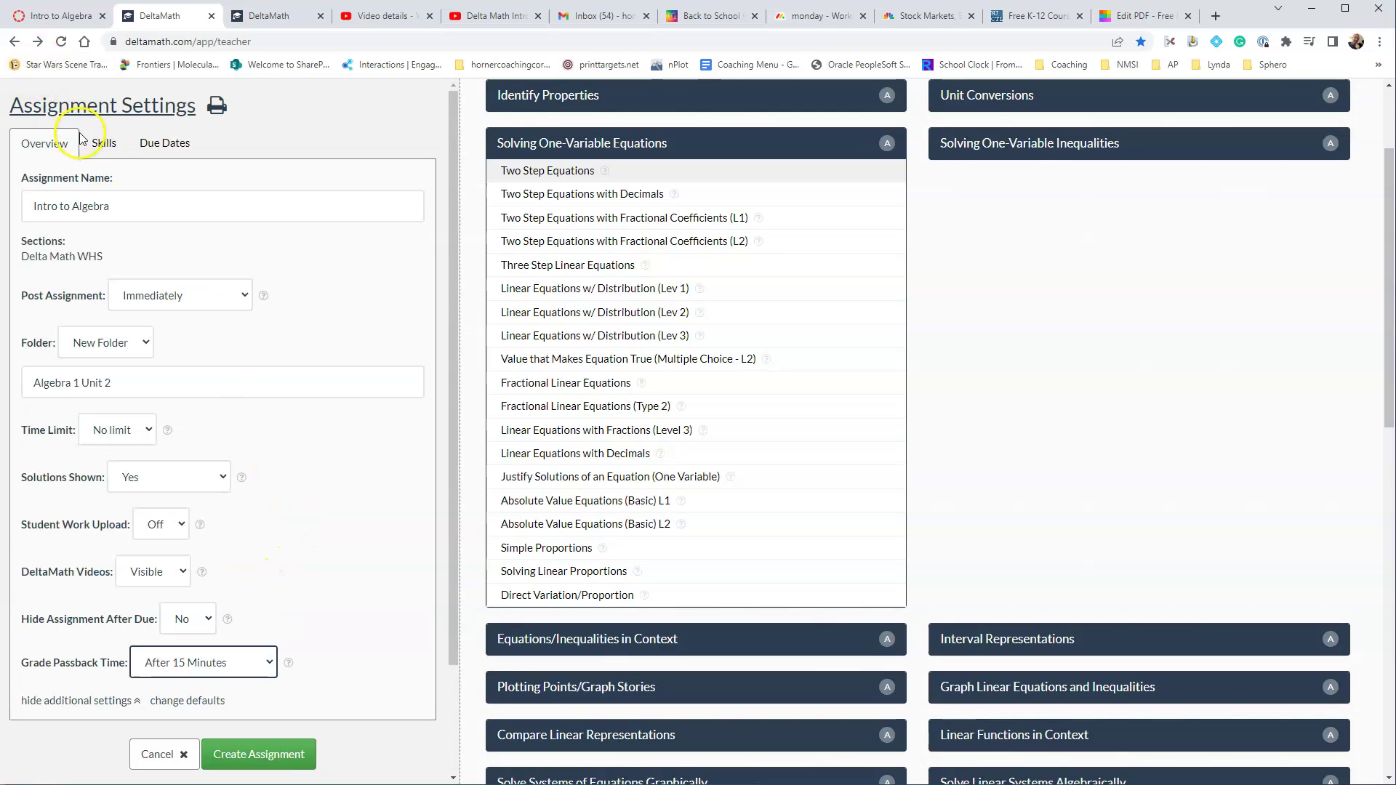
- On the Skills tab, keep Show Example turned on for the skill
click(113, 146)
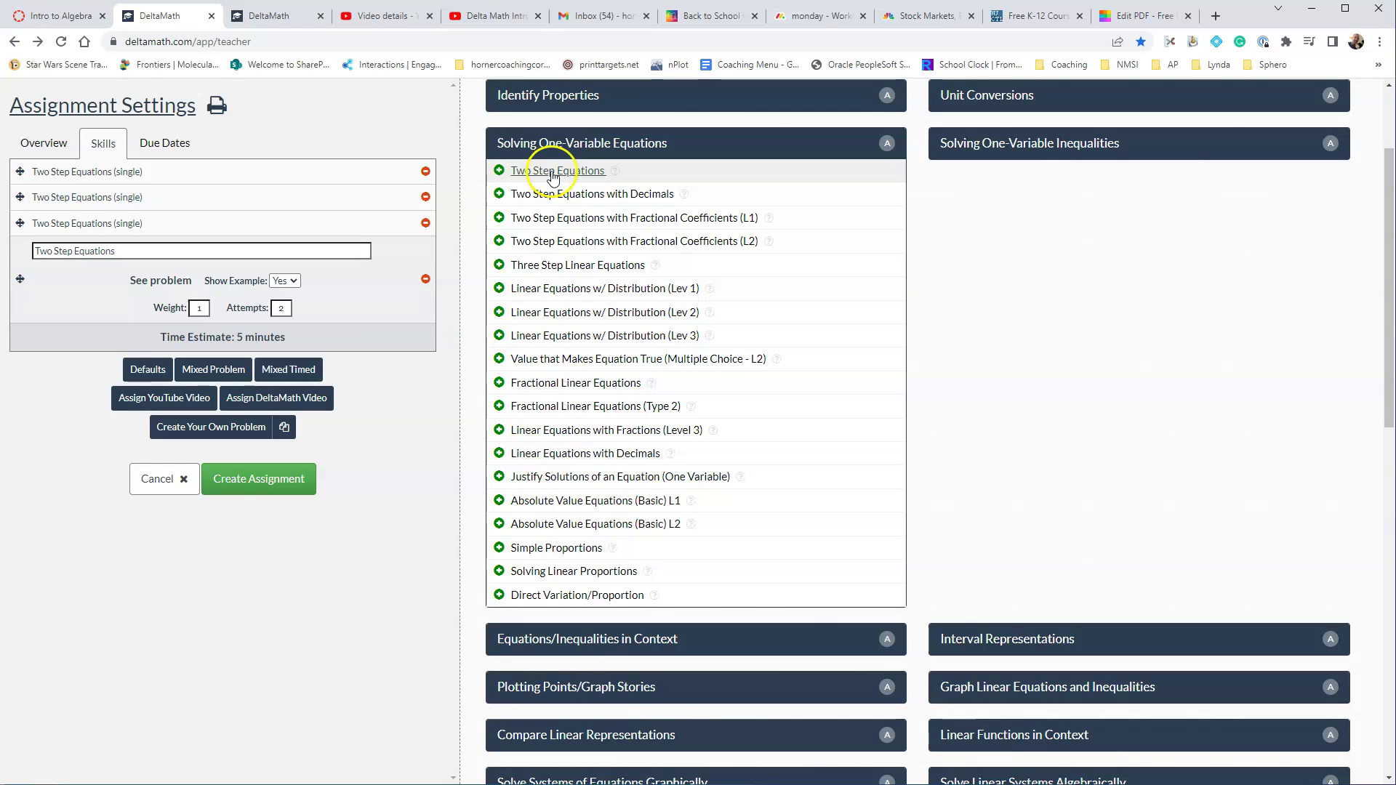
click(282, 281)
click(331, 289)
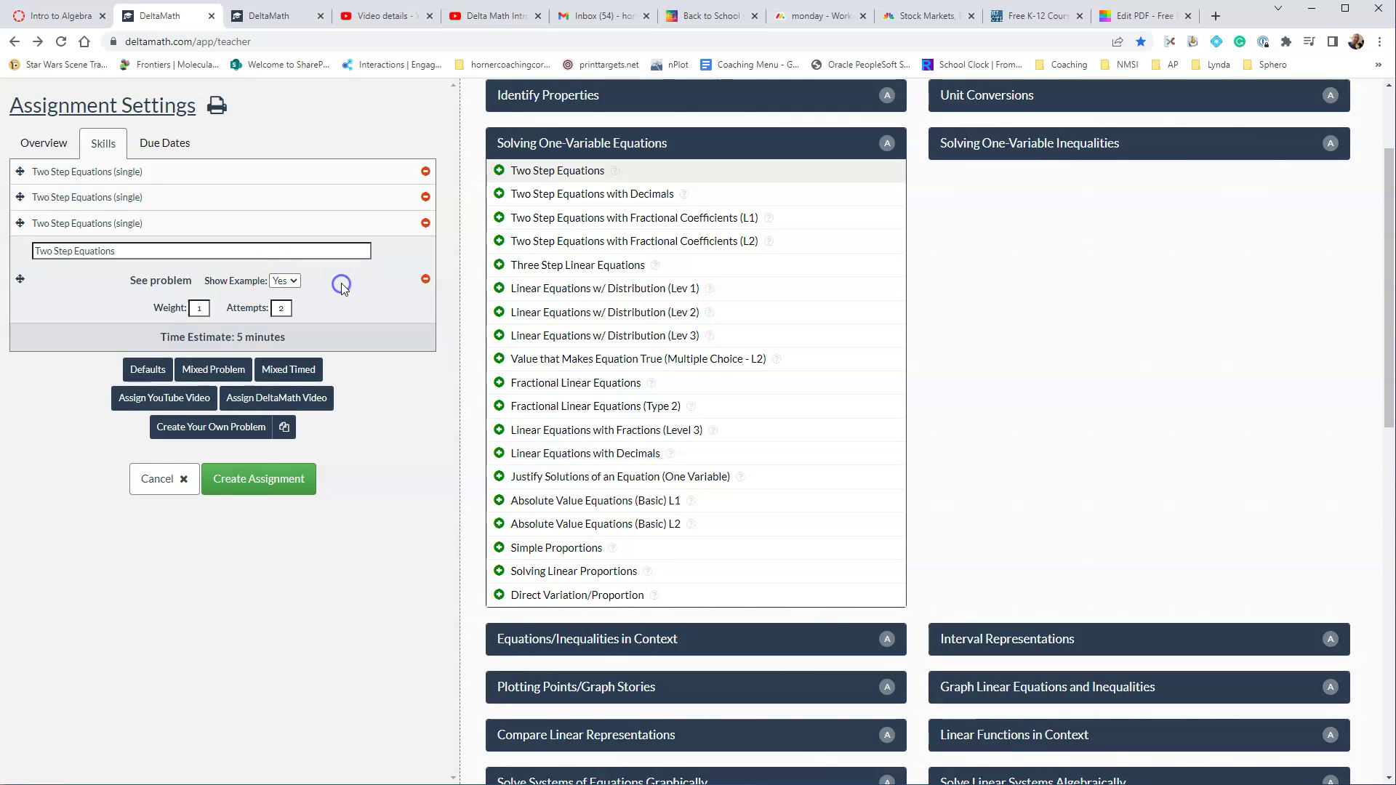
click(211, 314)
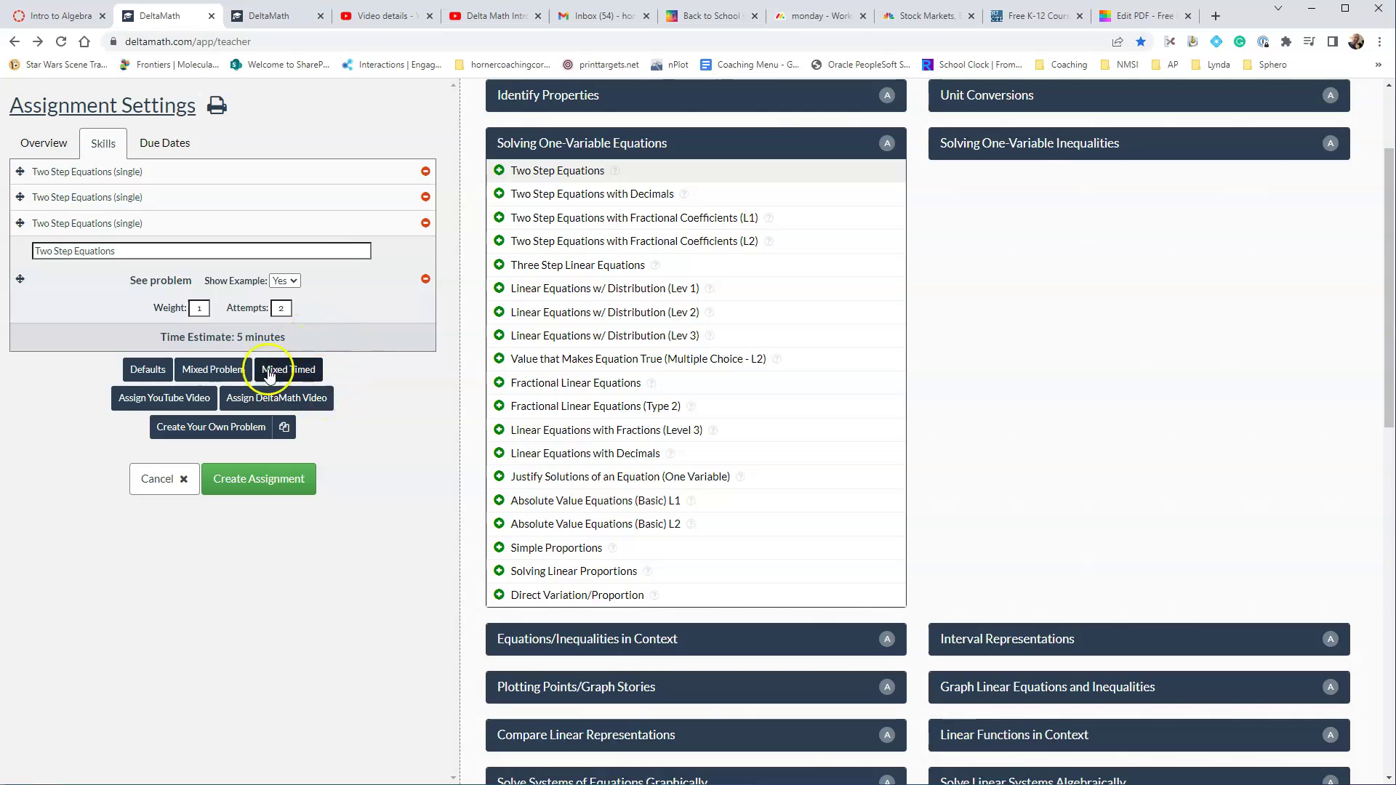
- Check the due date, then drag the first Two Step Equations problem down one place
mouse_move(242, 318)
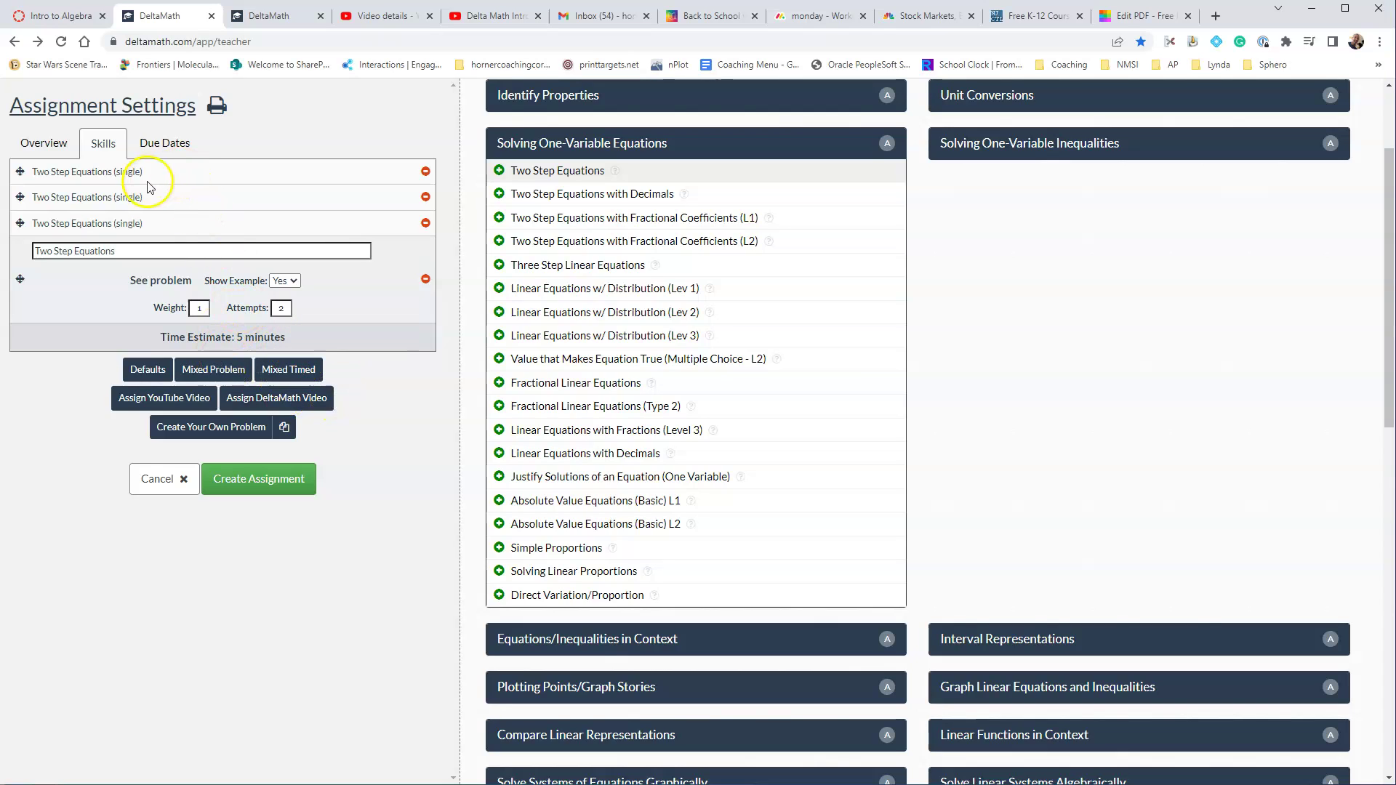
click(163, 149)
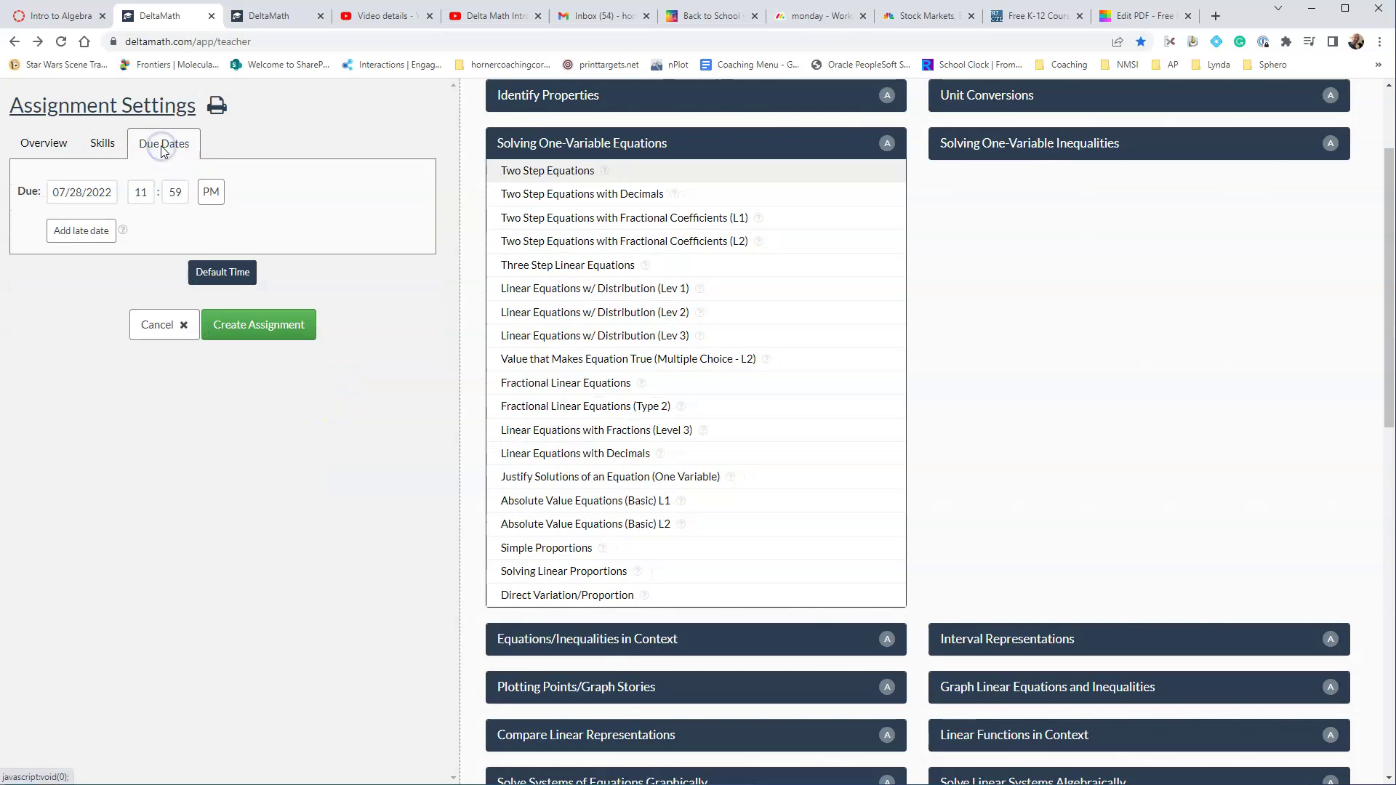
click(111, 149)
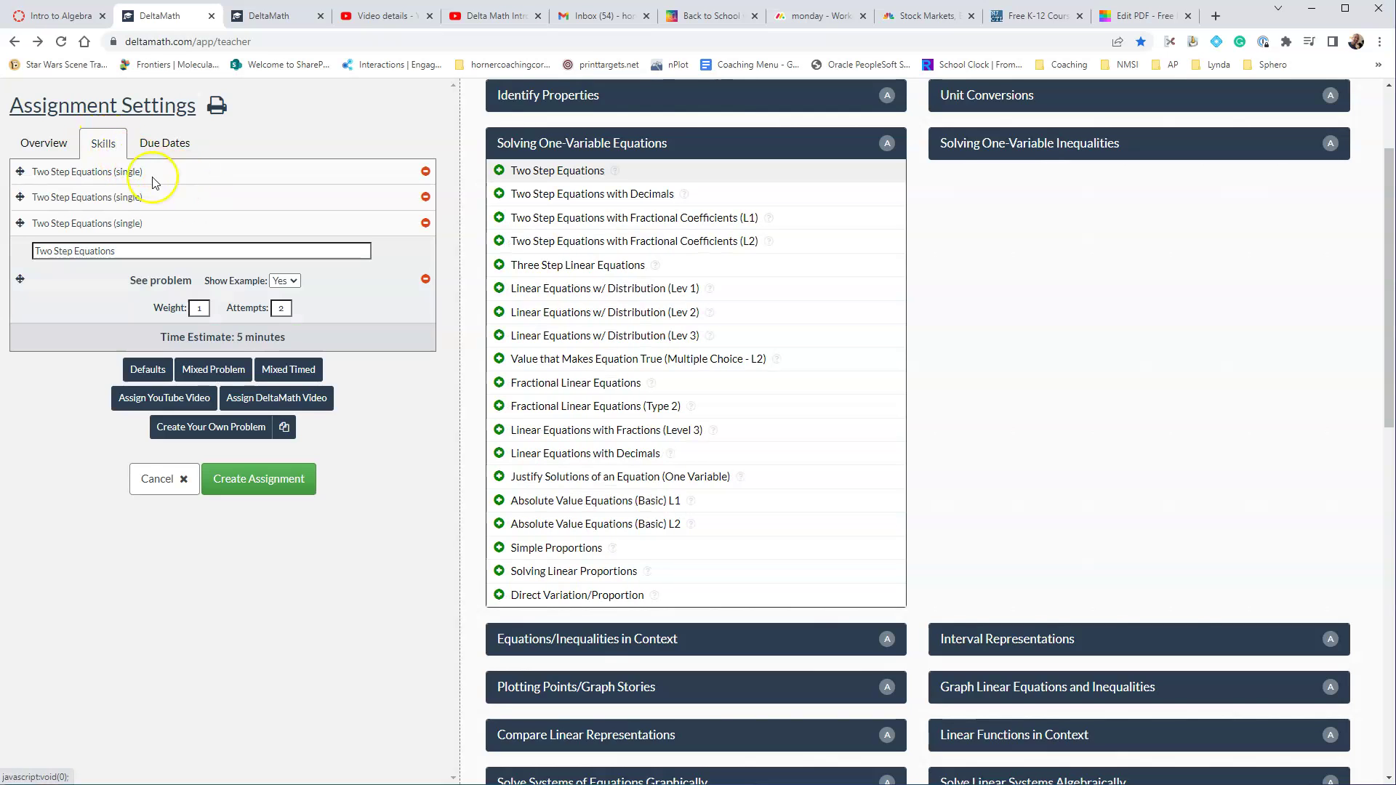
click(88, 174)
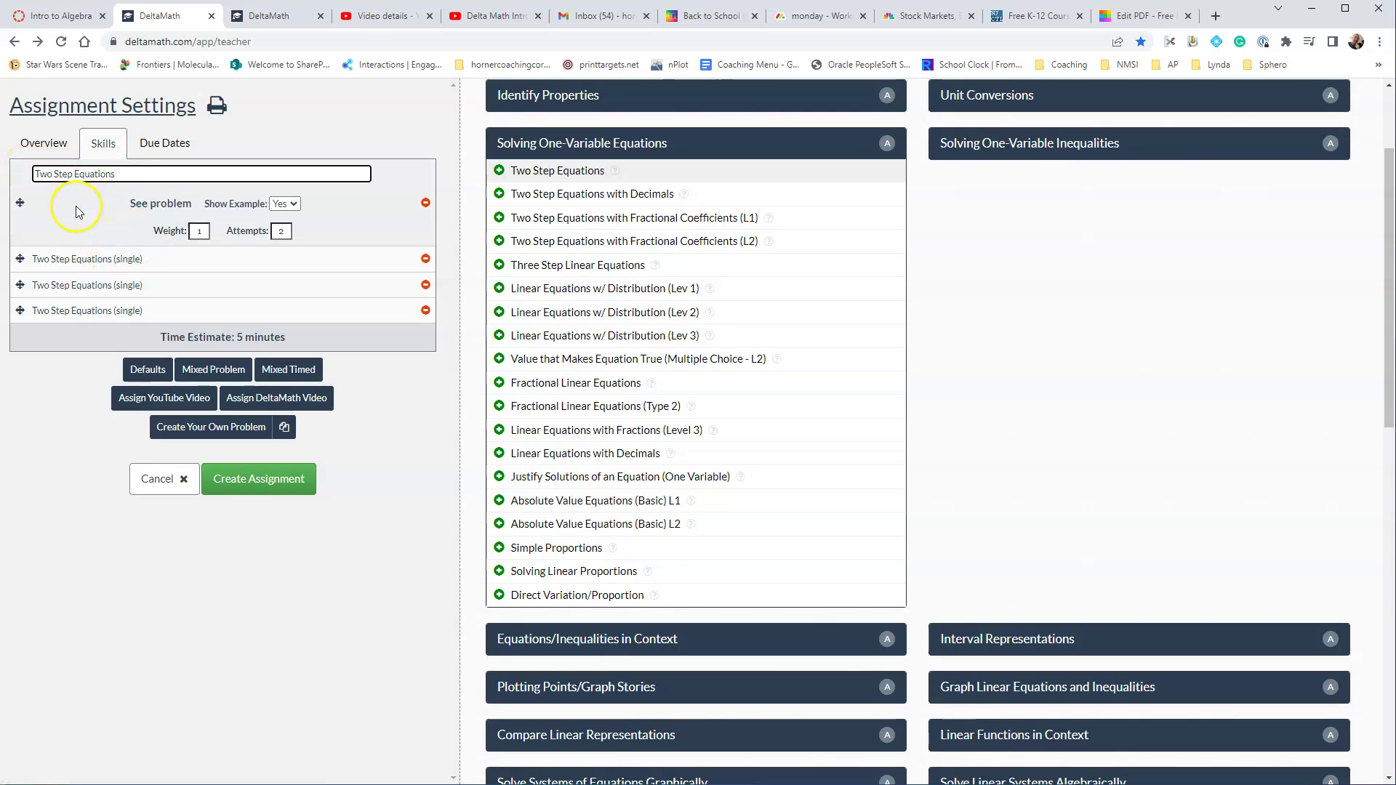
drag(21, 207, 113, 286)
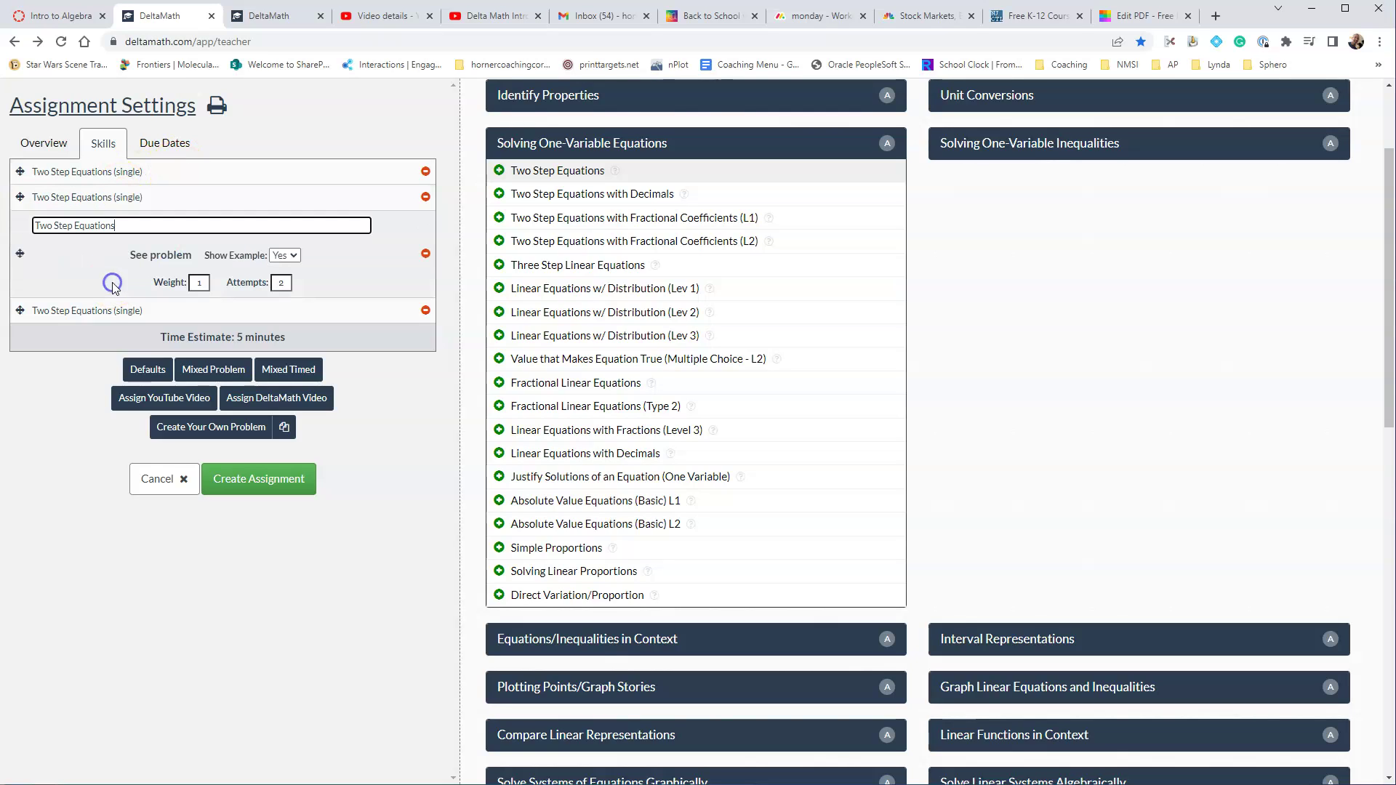
mouse_move(21, 247)
mouse_down()
mouse_move(19, 163)
mouse_move(23, 295)
mouse_move(23, 275)
mouse_up()
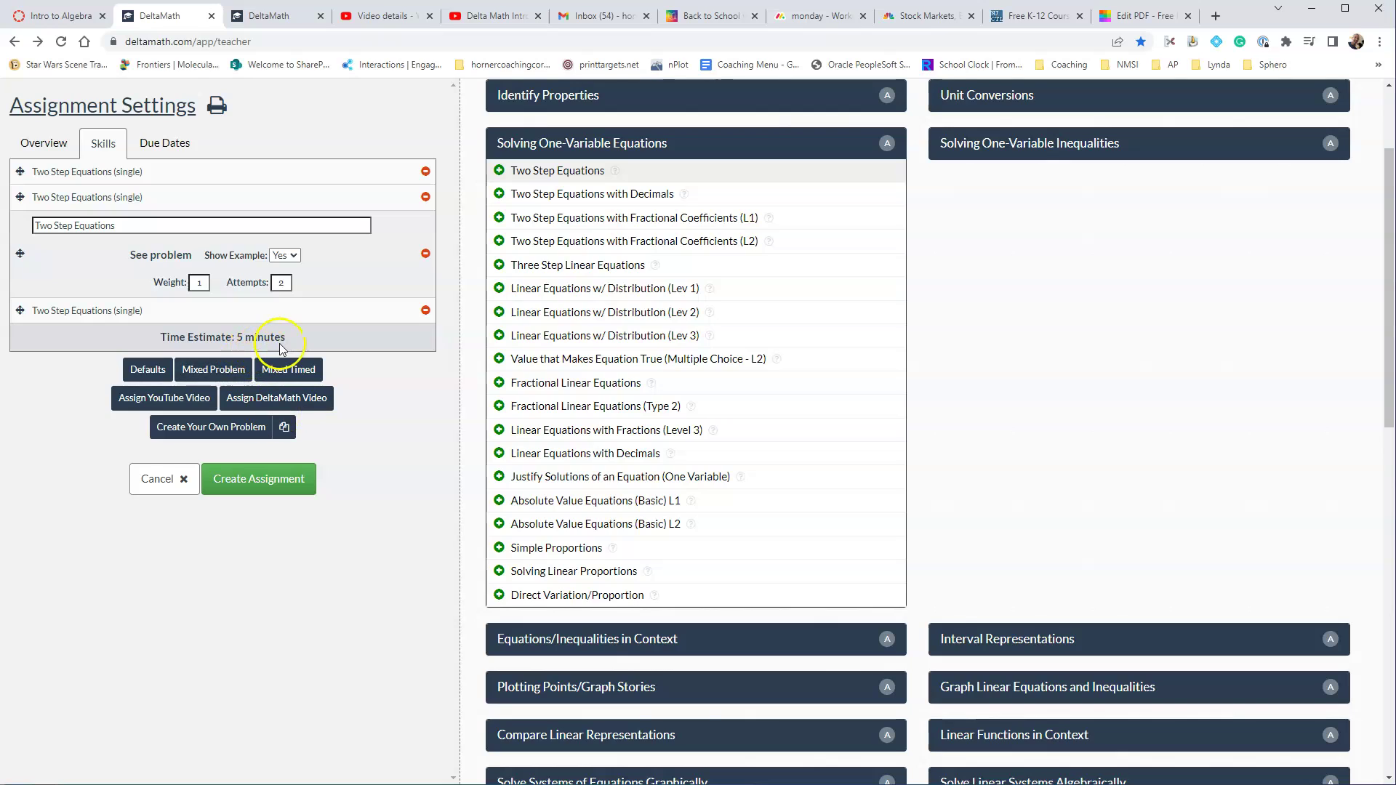
- Create the Intro to Algebra assignment and dismiss the success notice
mouse_move(269, 343)
click(271, 484)
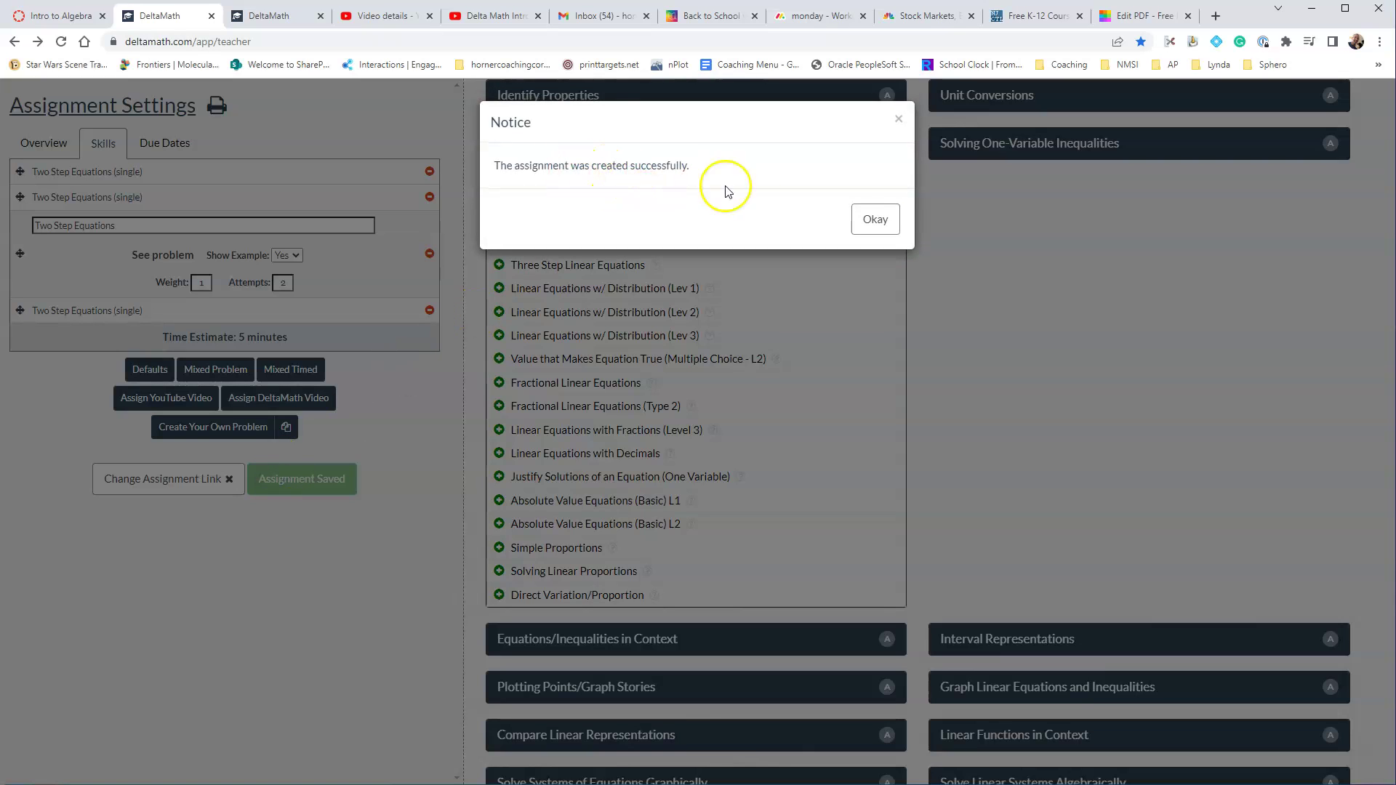
click(865, 225)
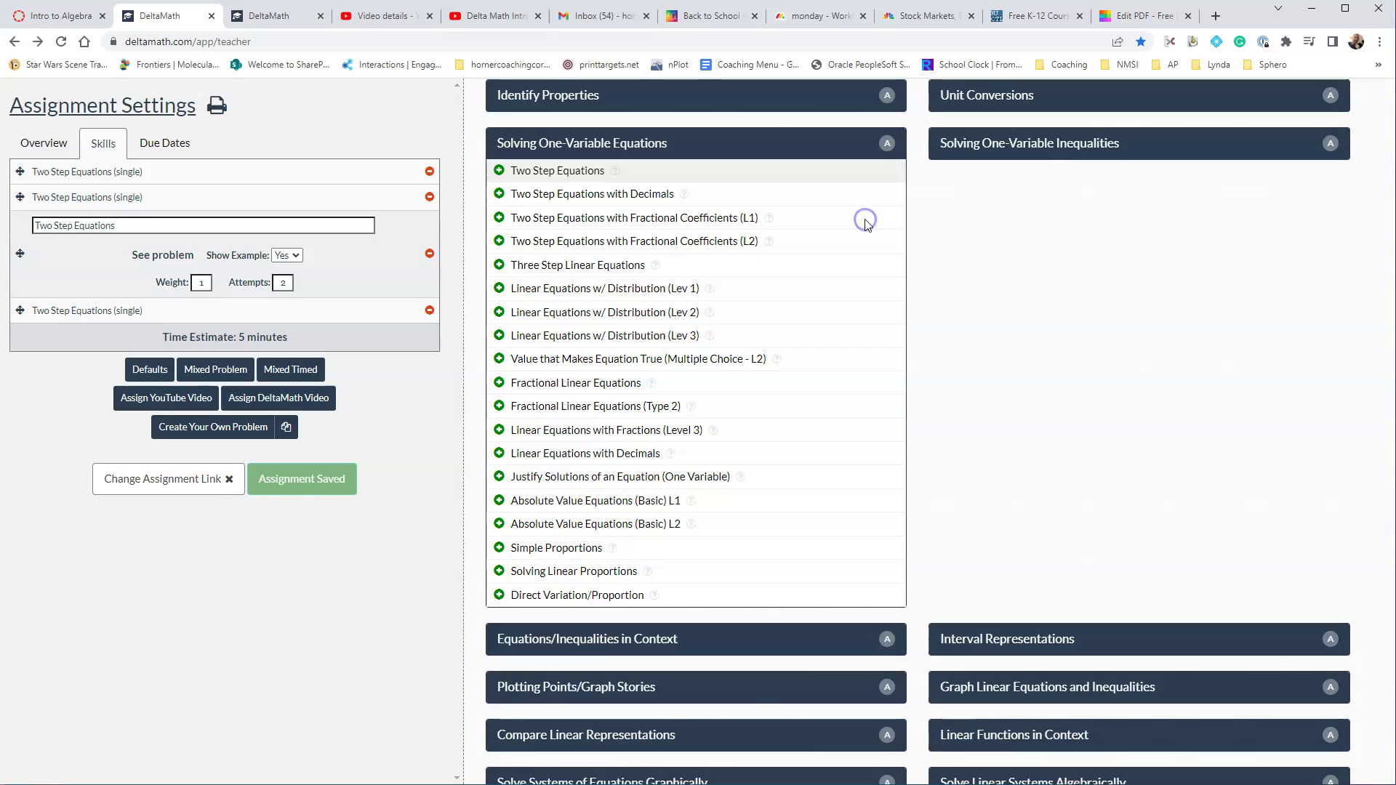
scroll(382, 226, up, 2)
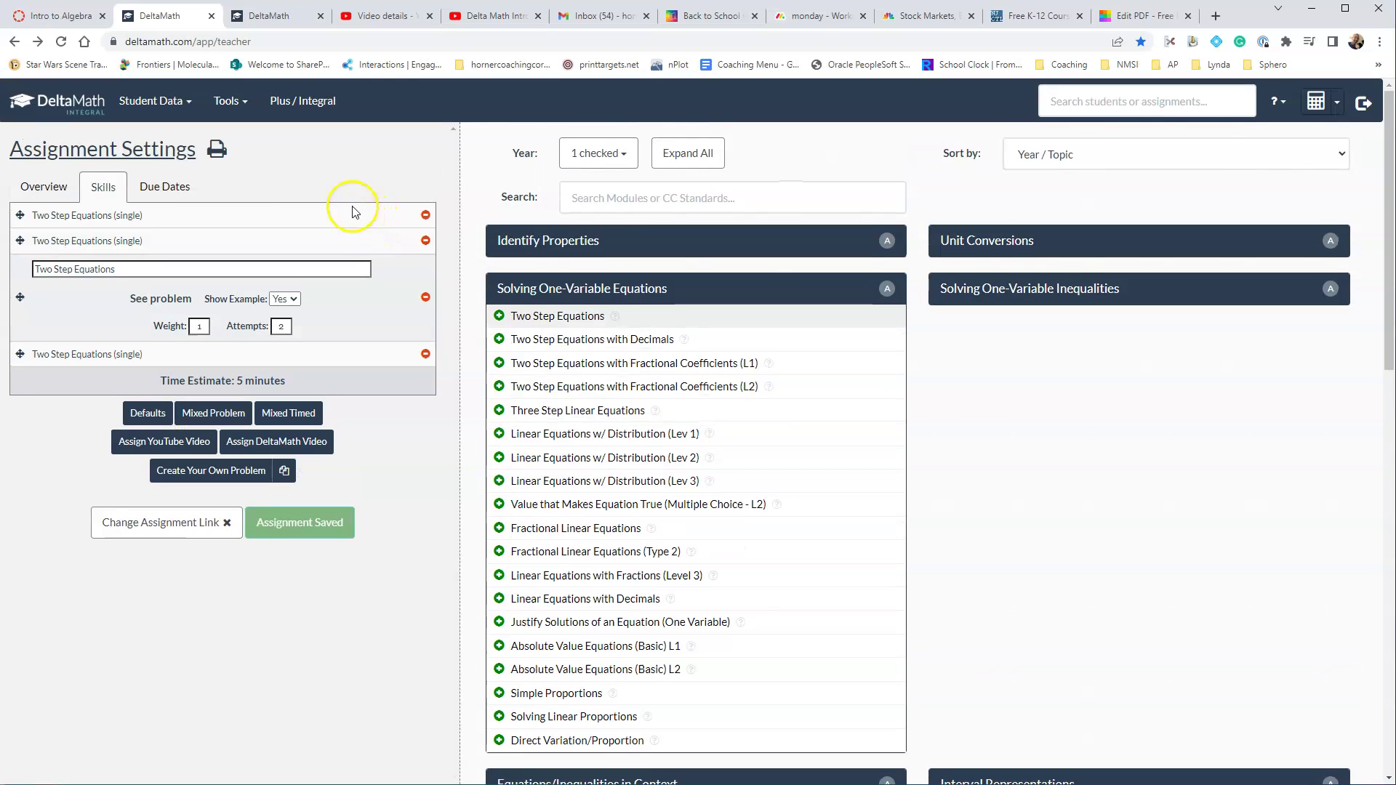
- Open the worksheet's print preview and switch to Answer Key, then back to Questions
click(218, 151)
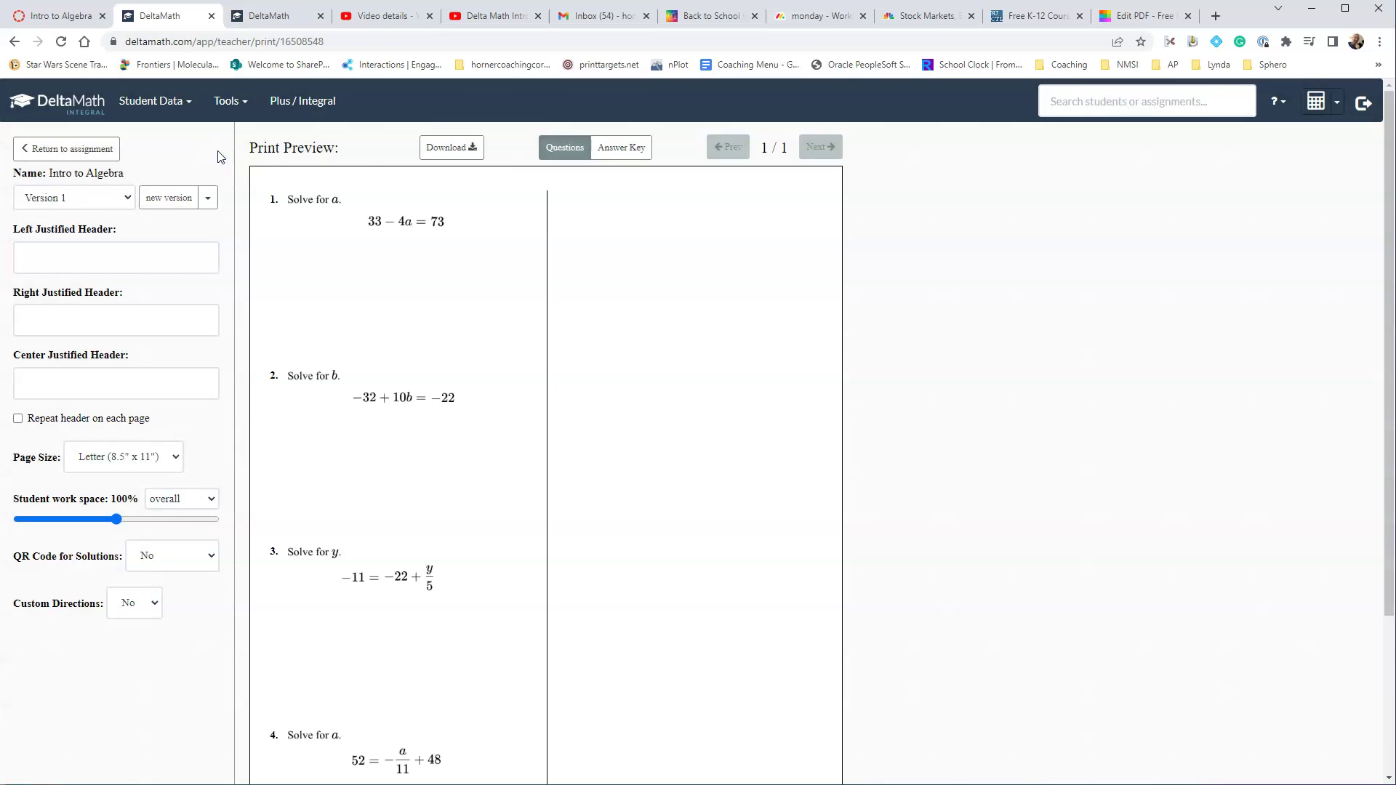
scroll(454, 329, down, 3)
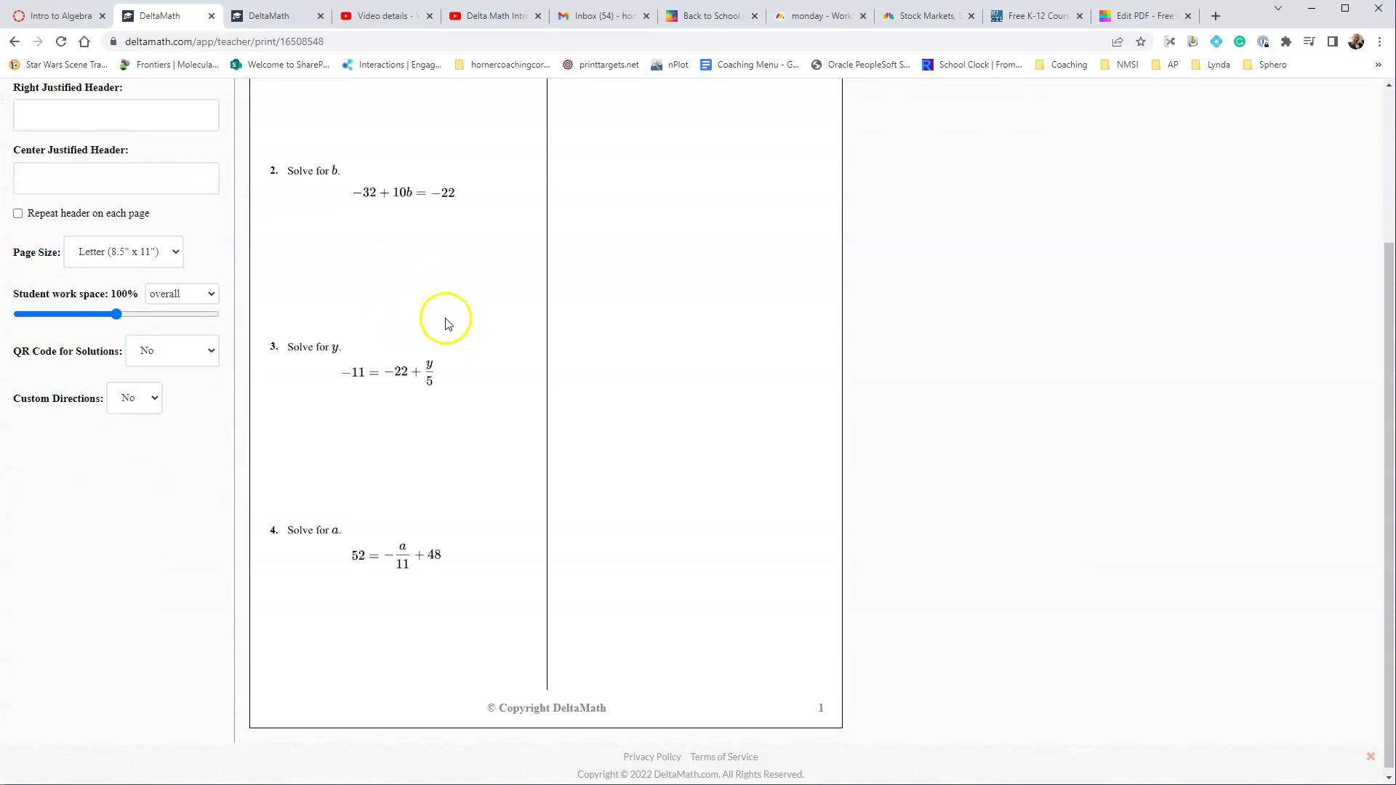
scroll(446, 497, up, 3)
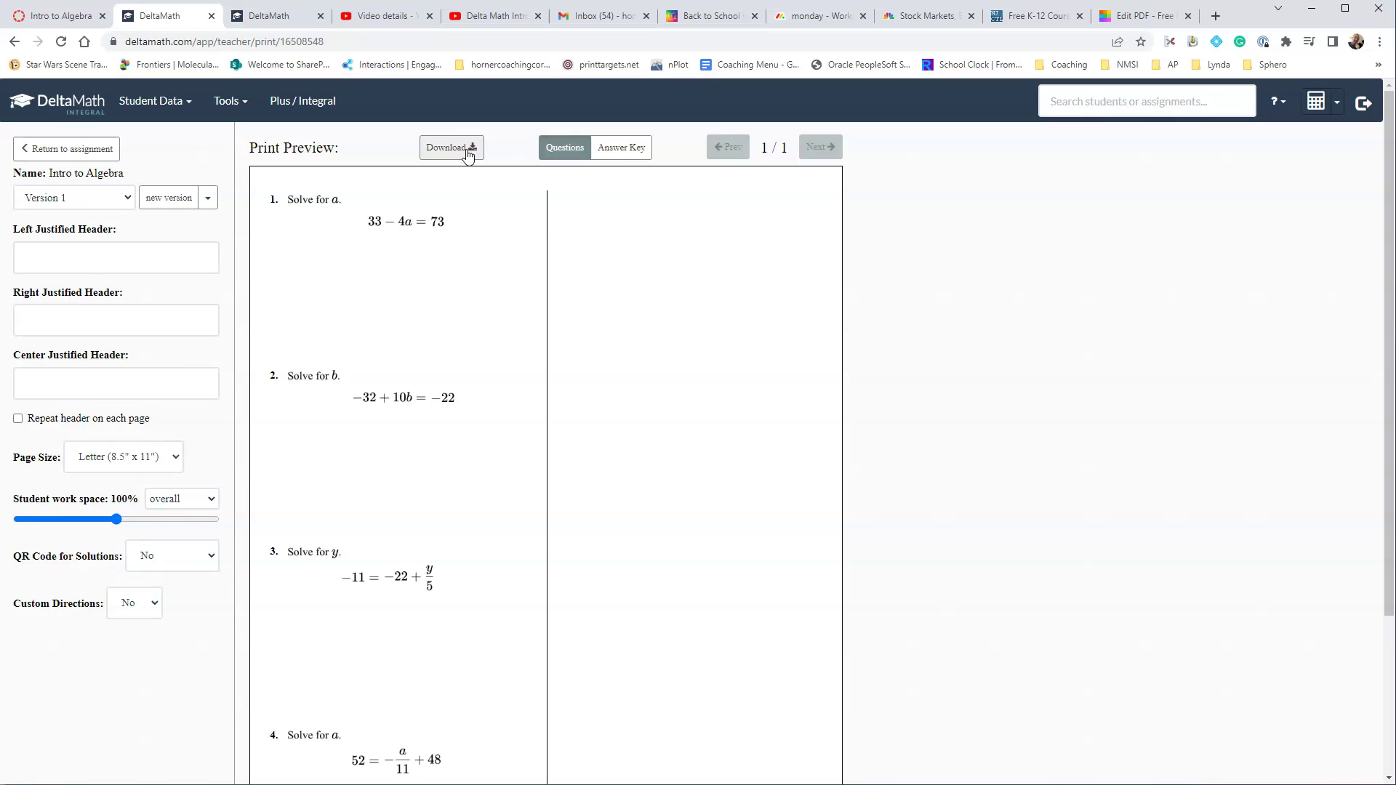
click(621, 149)
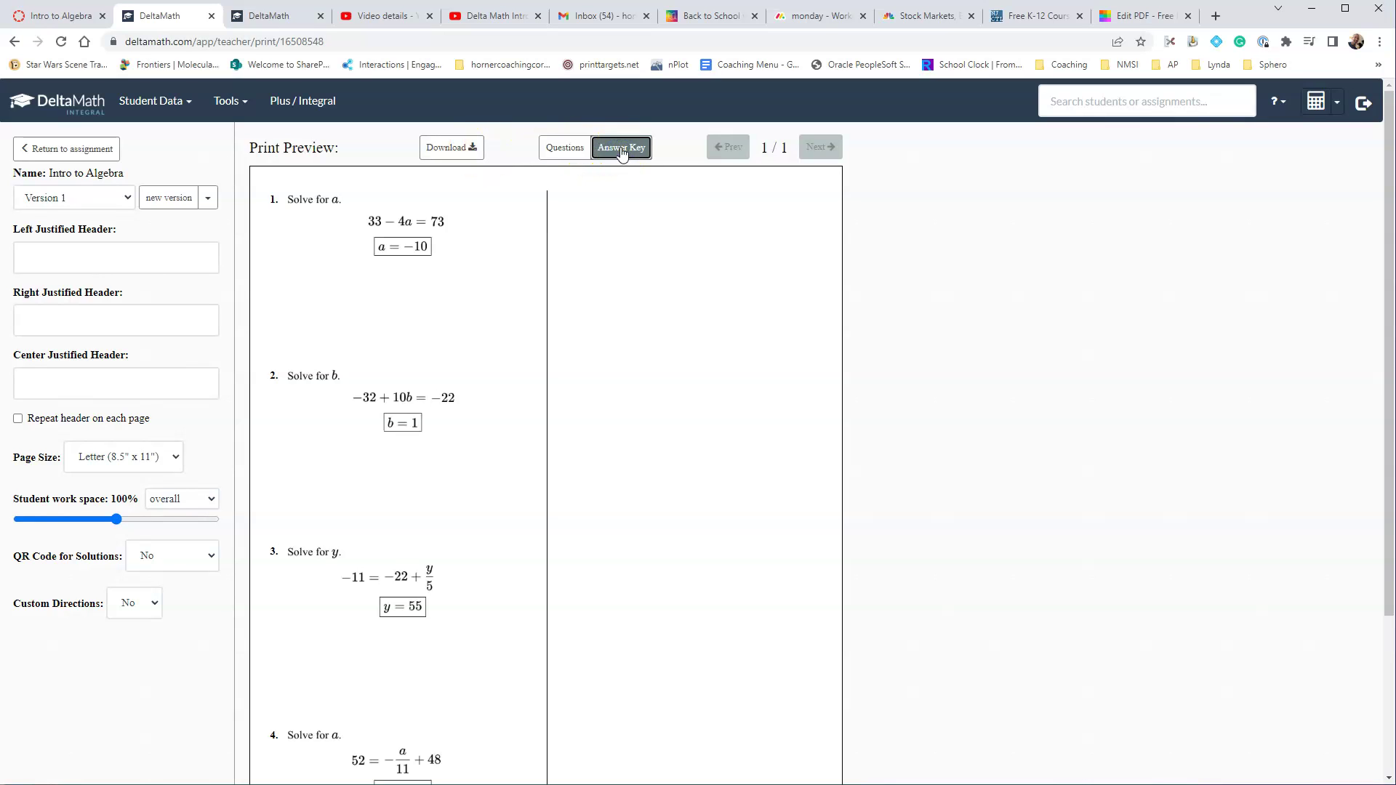
click(563, 148)
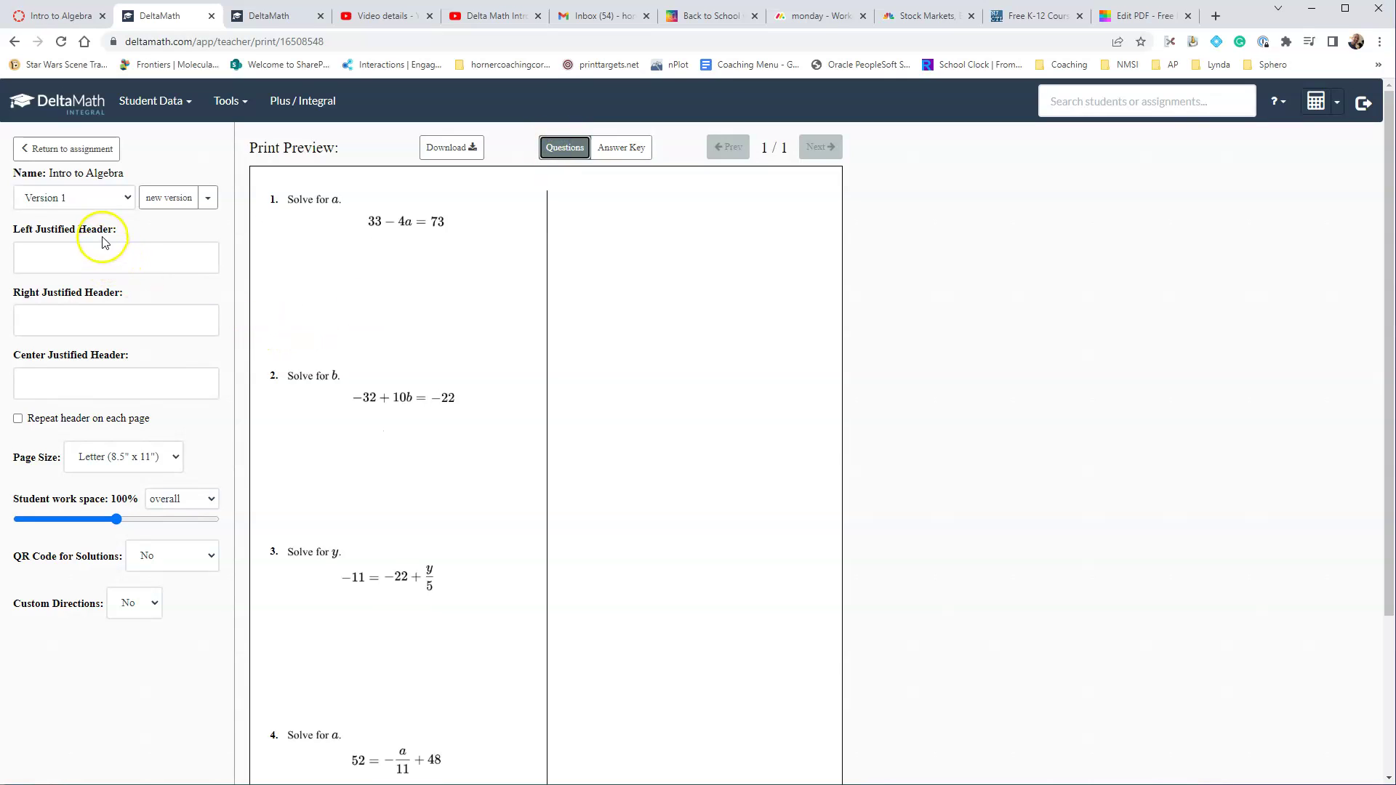
- Set the Student work space slider to 101%
click(126, 198)
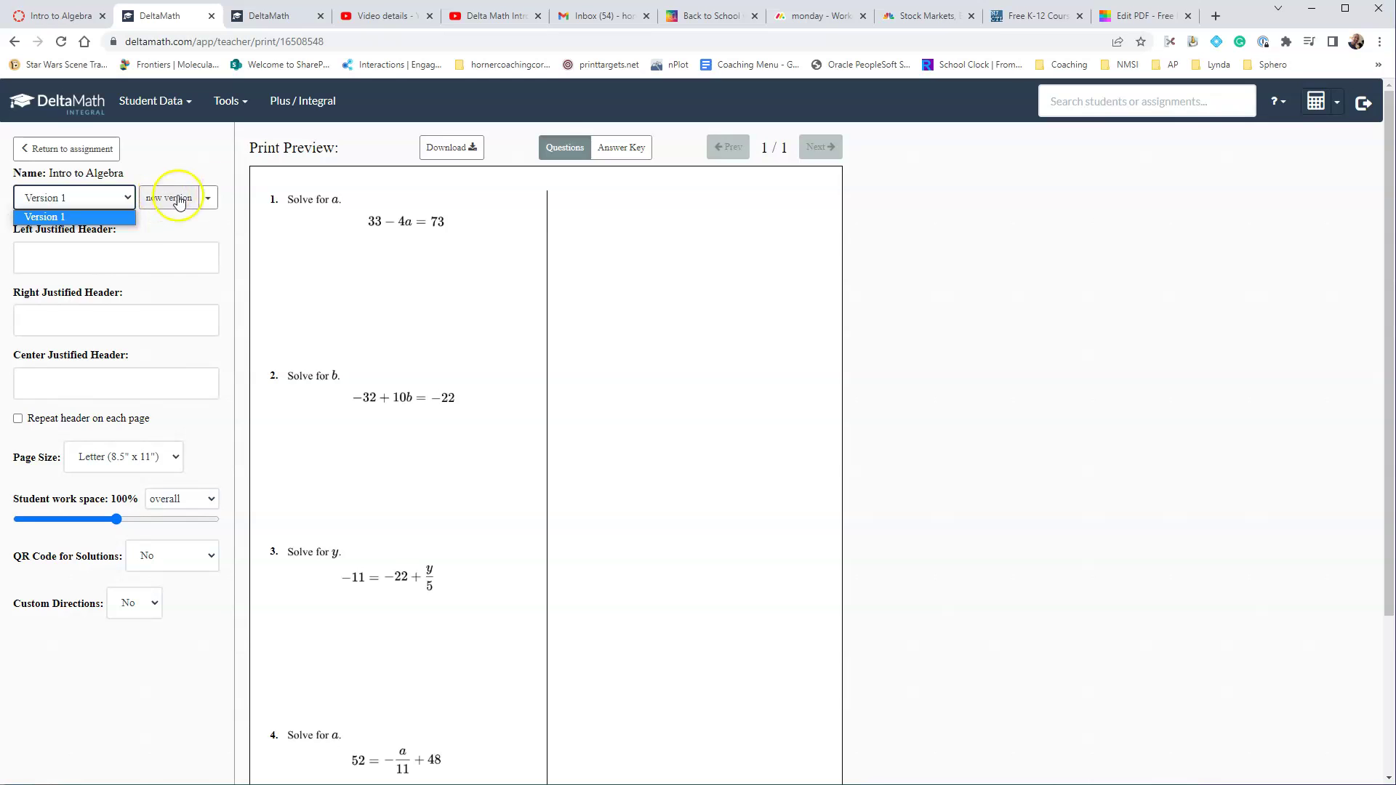
click(48, 256)
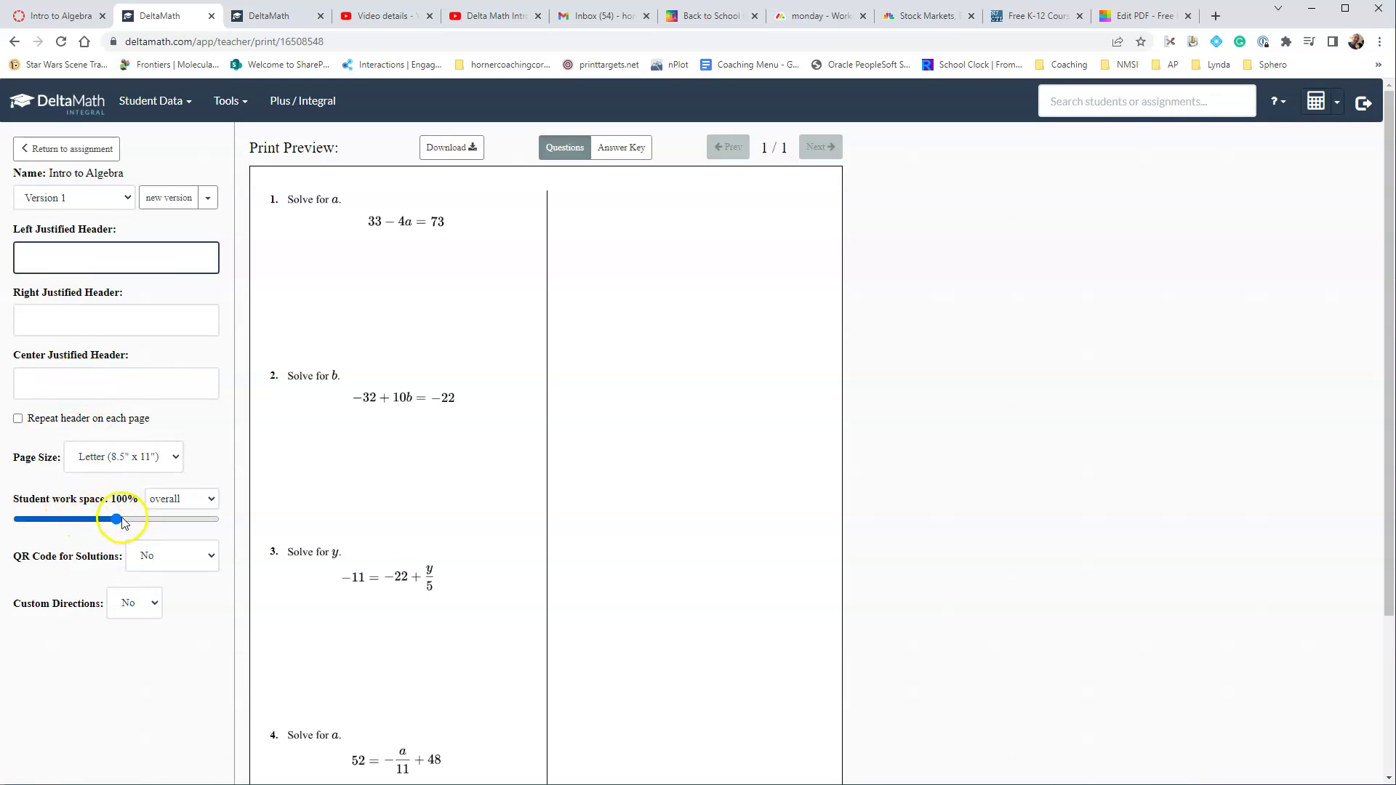
mouse_move(118, 520)
mouse_down()
mouse_move(150, 521)
mouse_move(119, 523)
mouse_up()
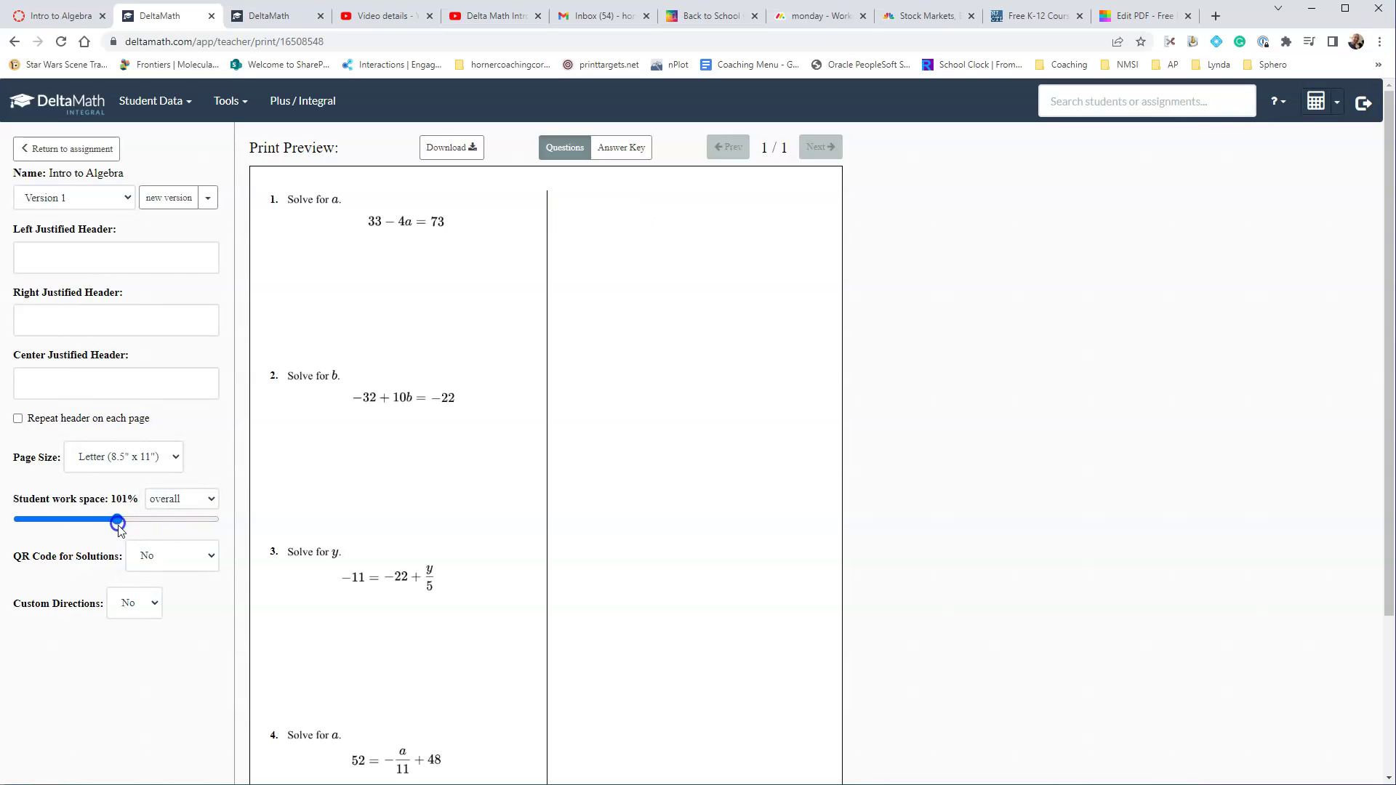
- Set QR Code for Solutions to 'Answer key only'
click(167, 557)
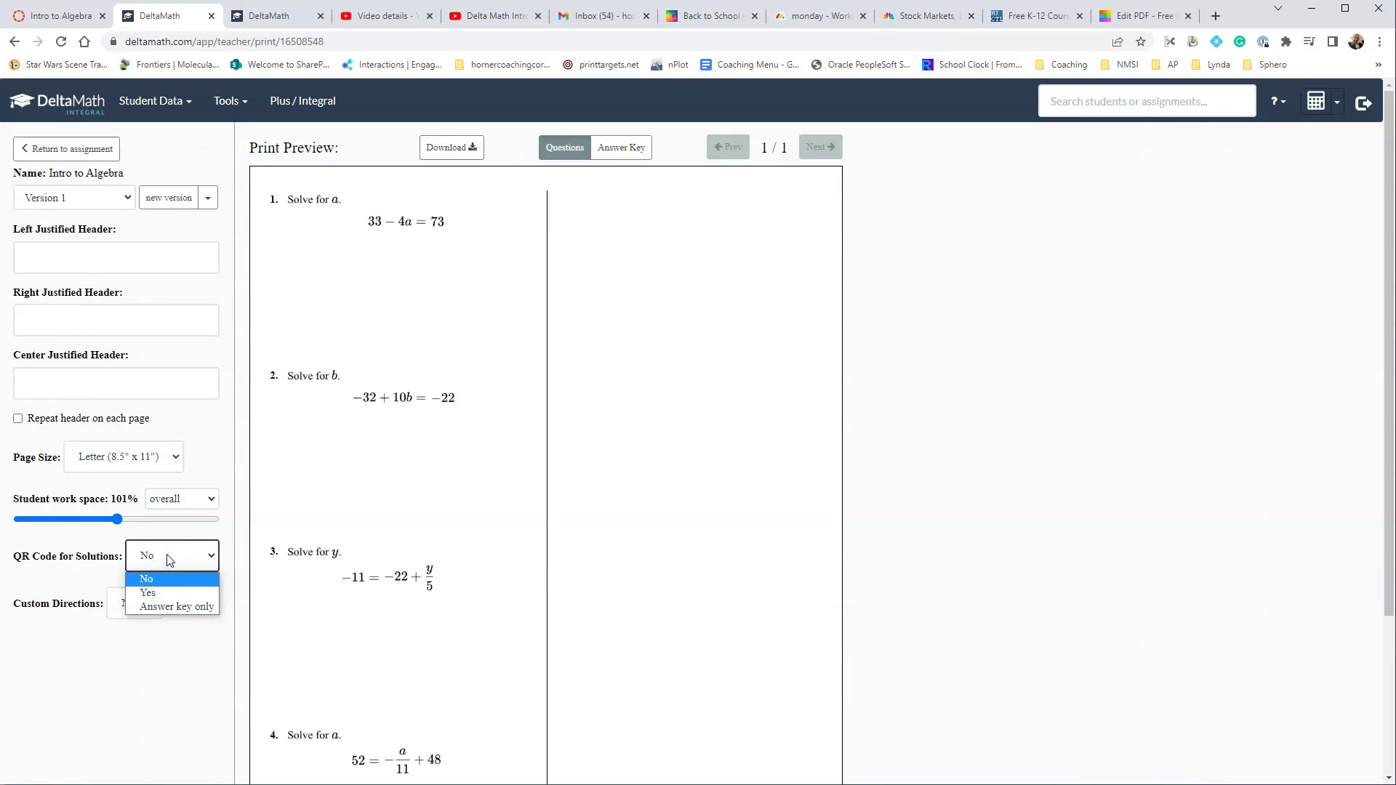
click(159, 594)
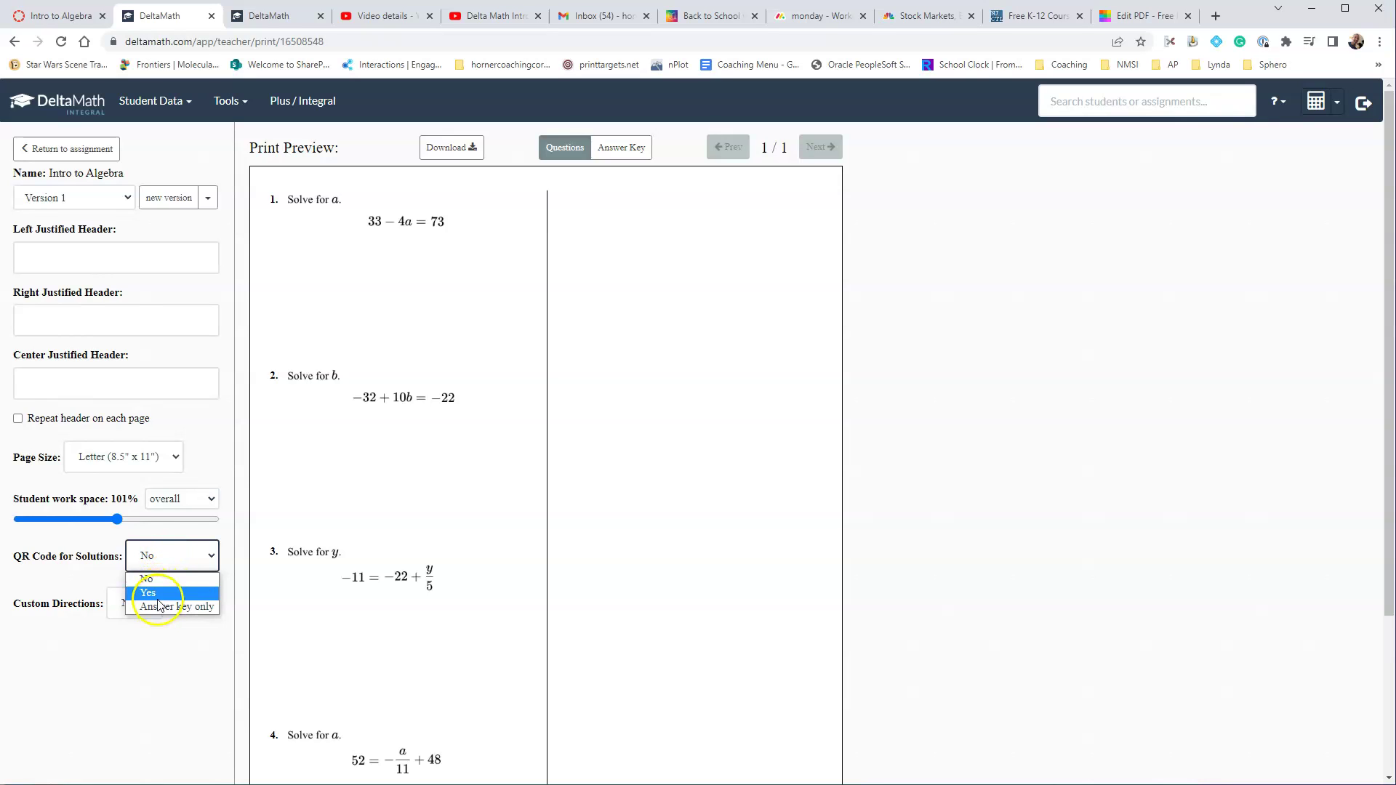
click(159, 594)
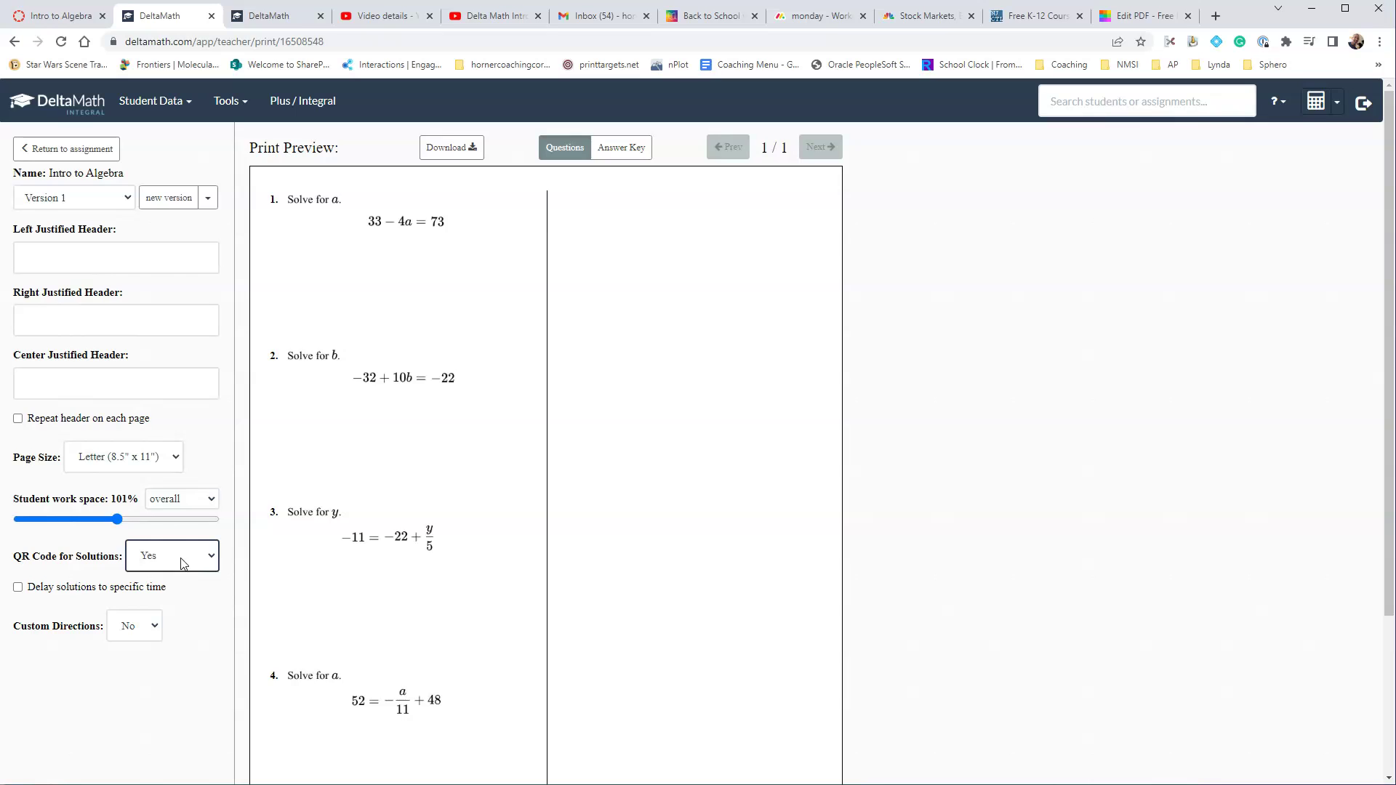
click(160, 558)
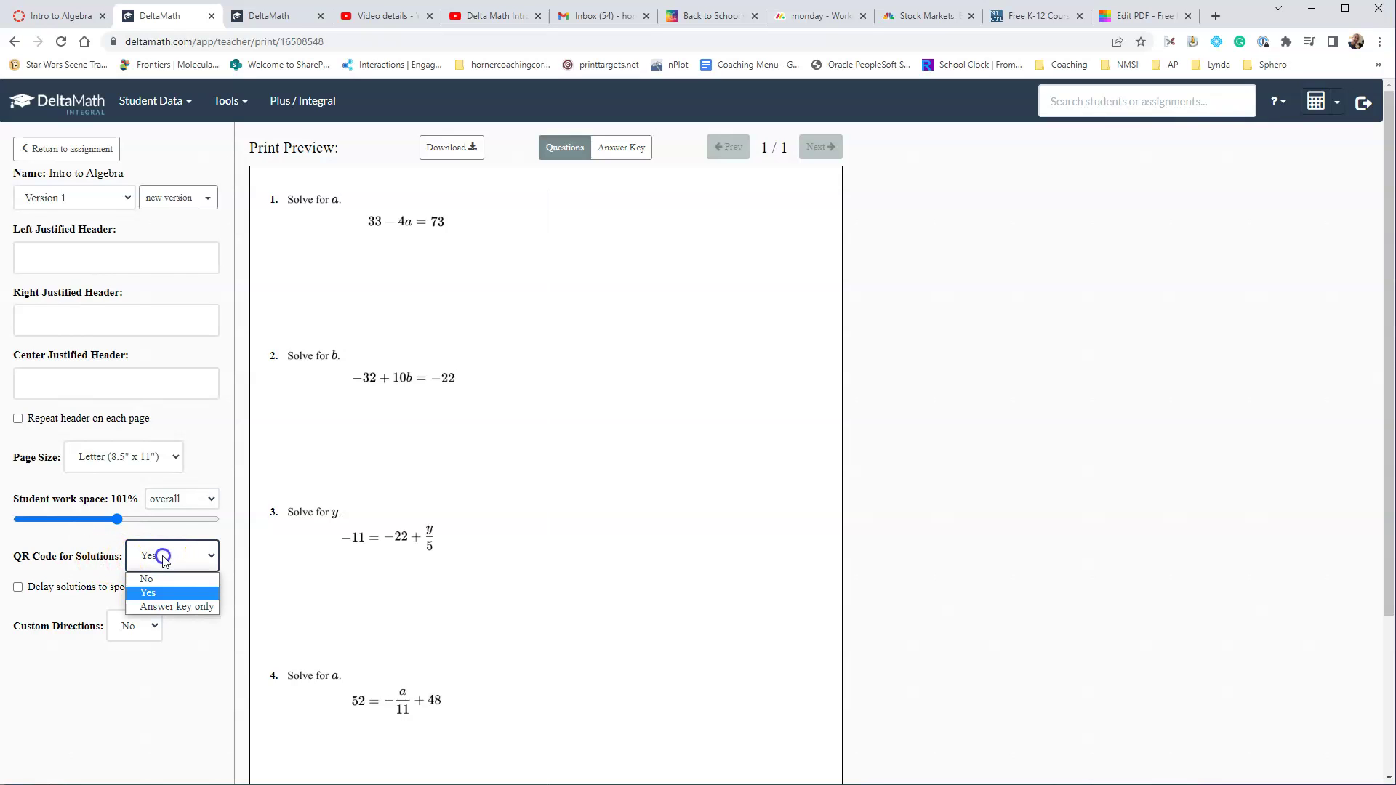
click(160, 607)
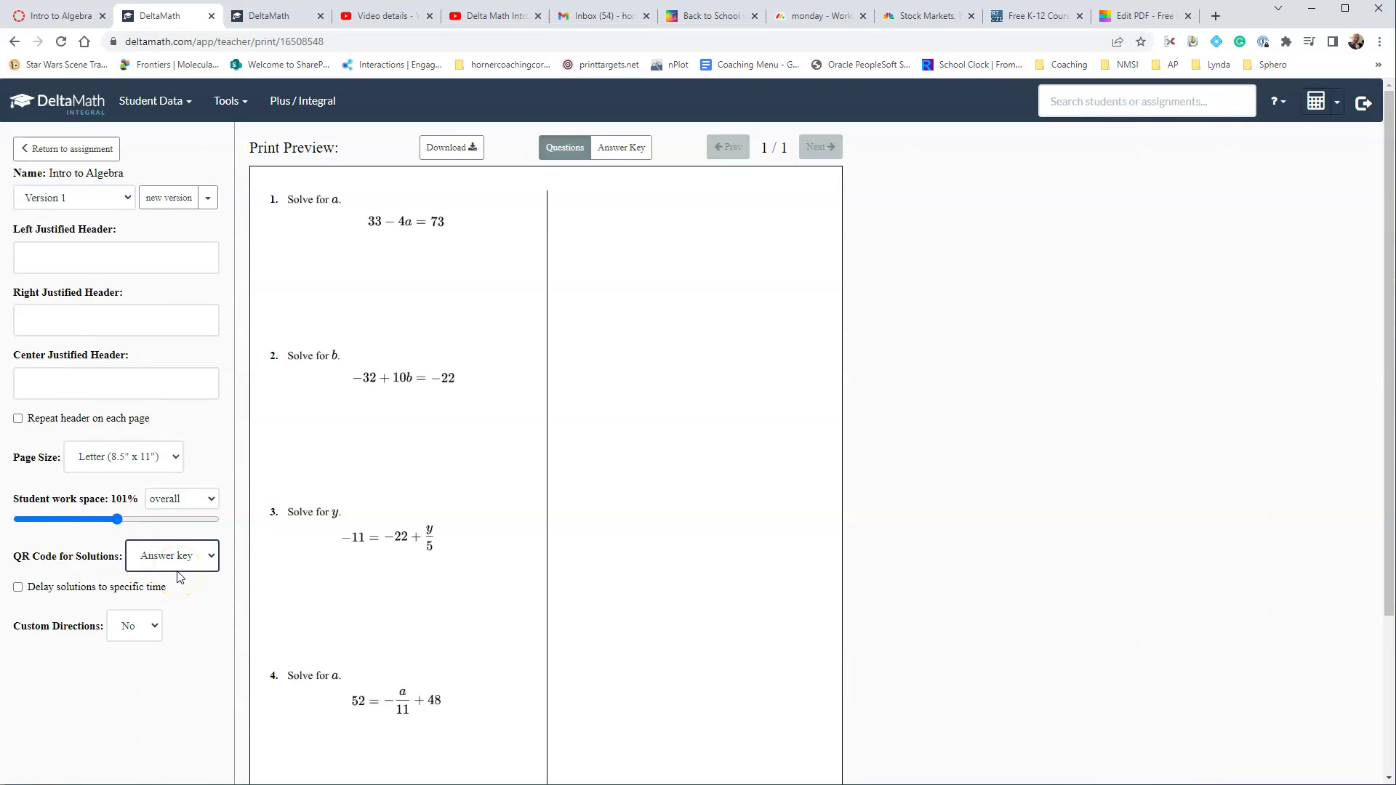
- Keep Custom Directions at No and return to the assignment settings
mouse_move(405, 225)
click(262, 215)
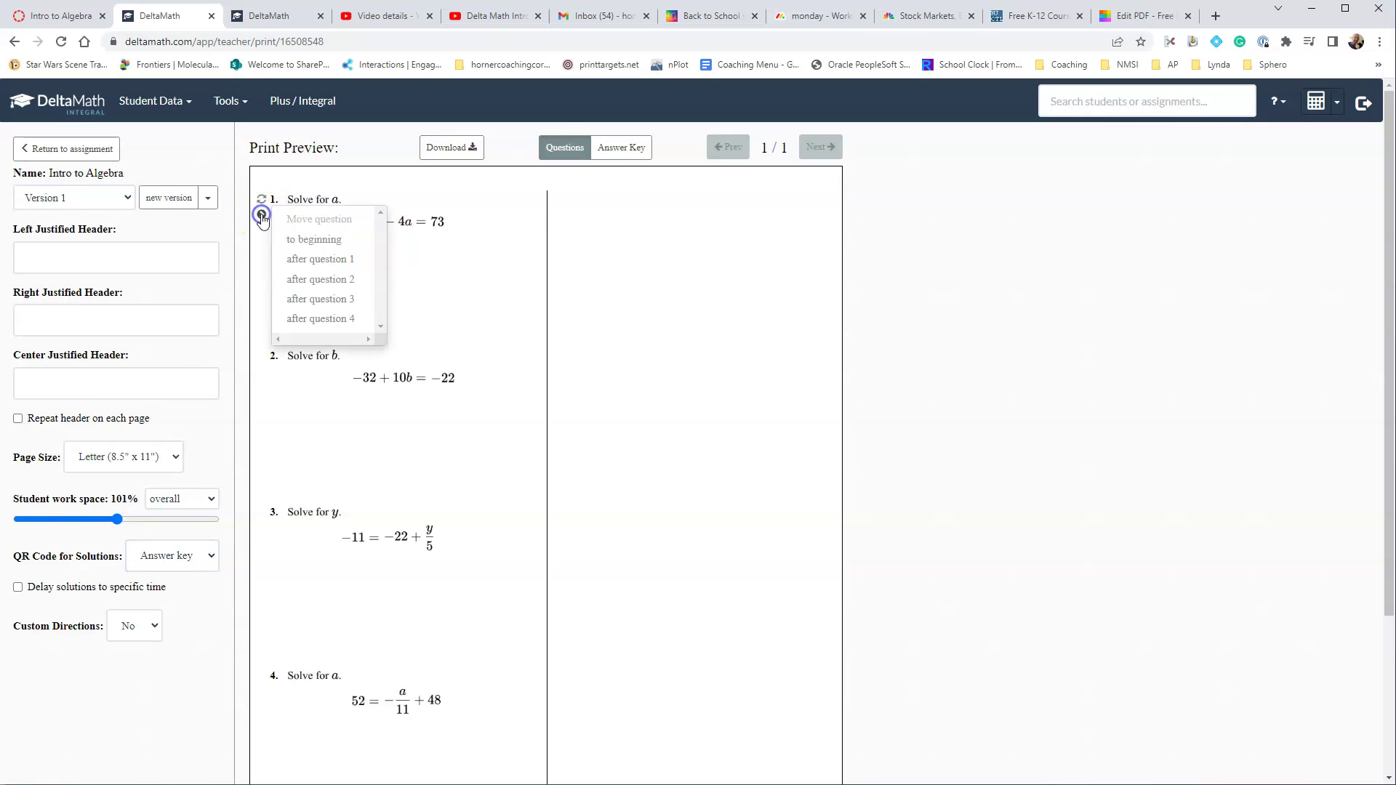
drag(302, 251, 442, 285)
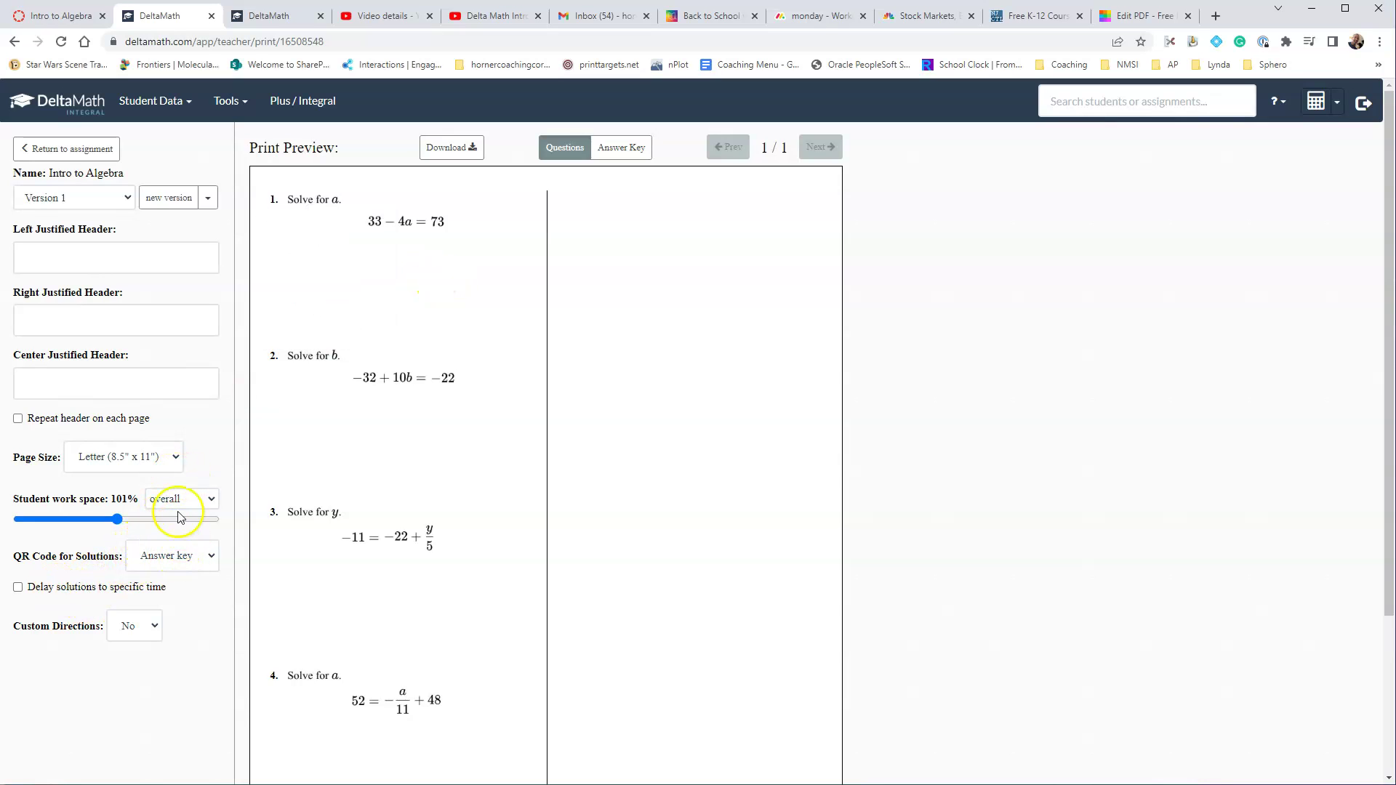
click(148, 626)
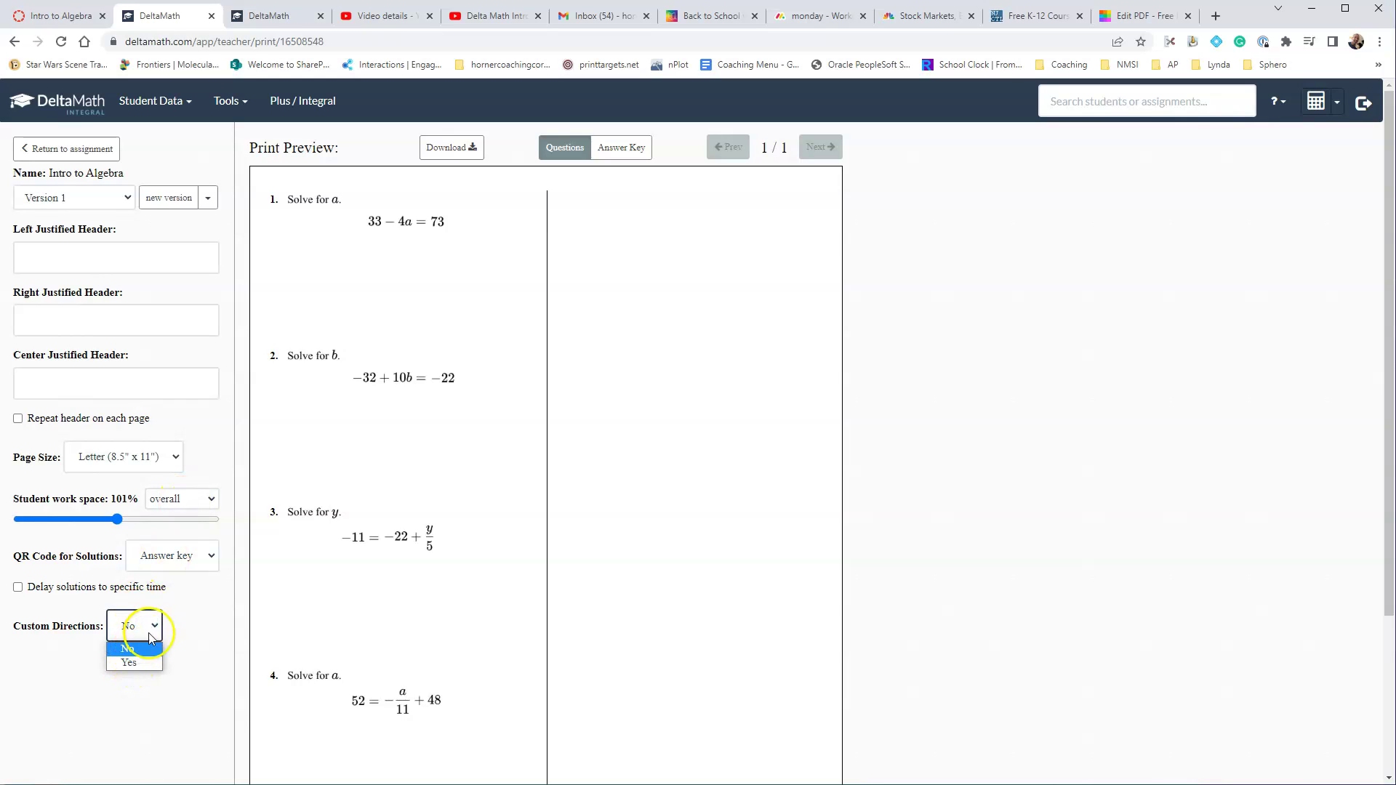
click(137, 630)
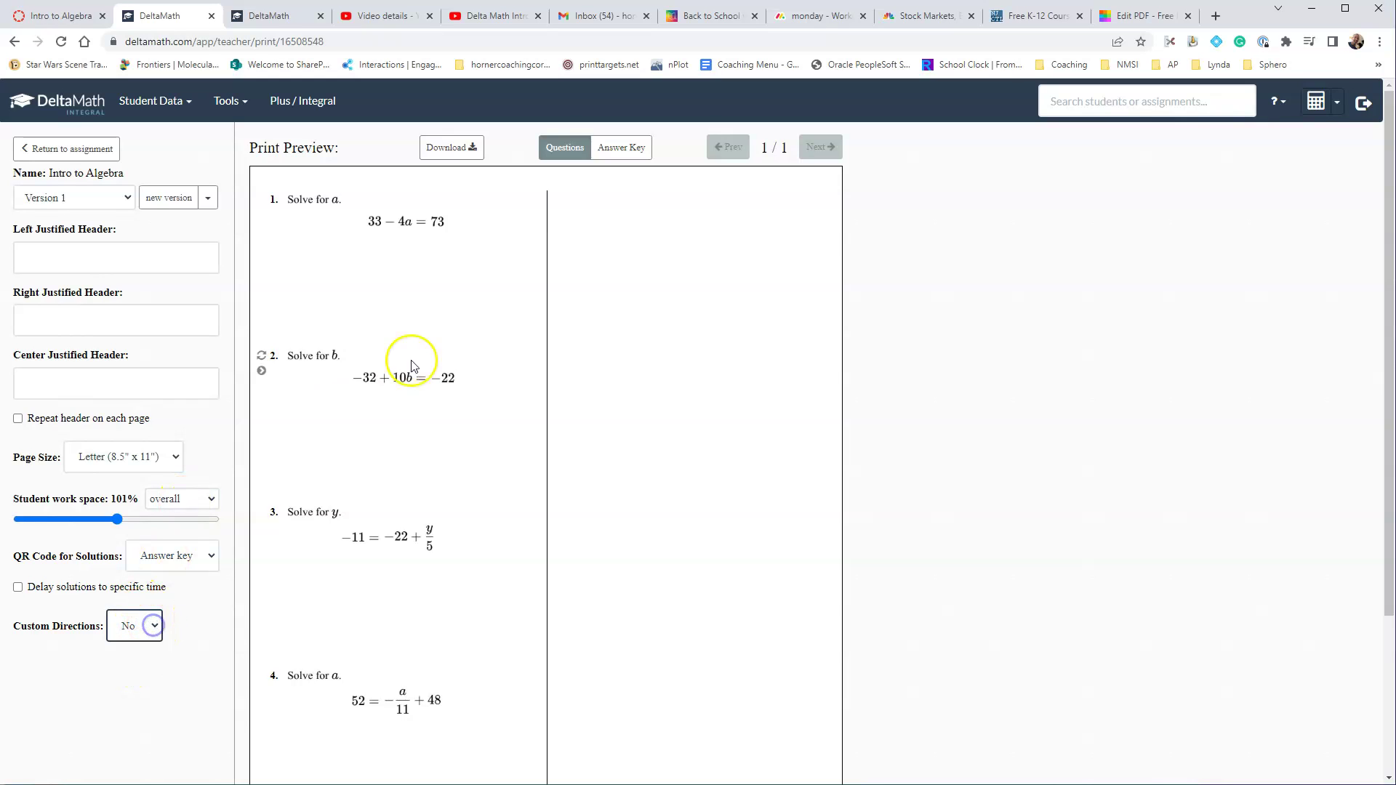
click(67, 150)
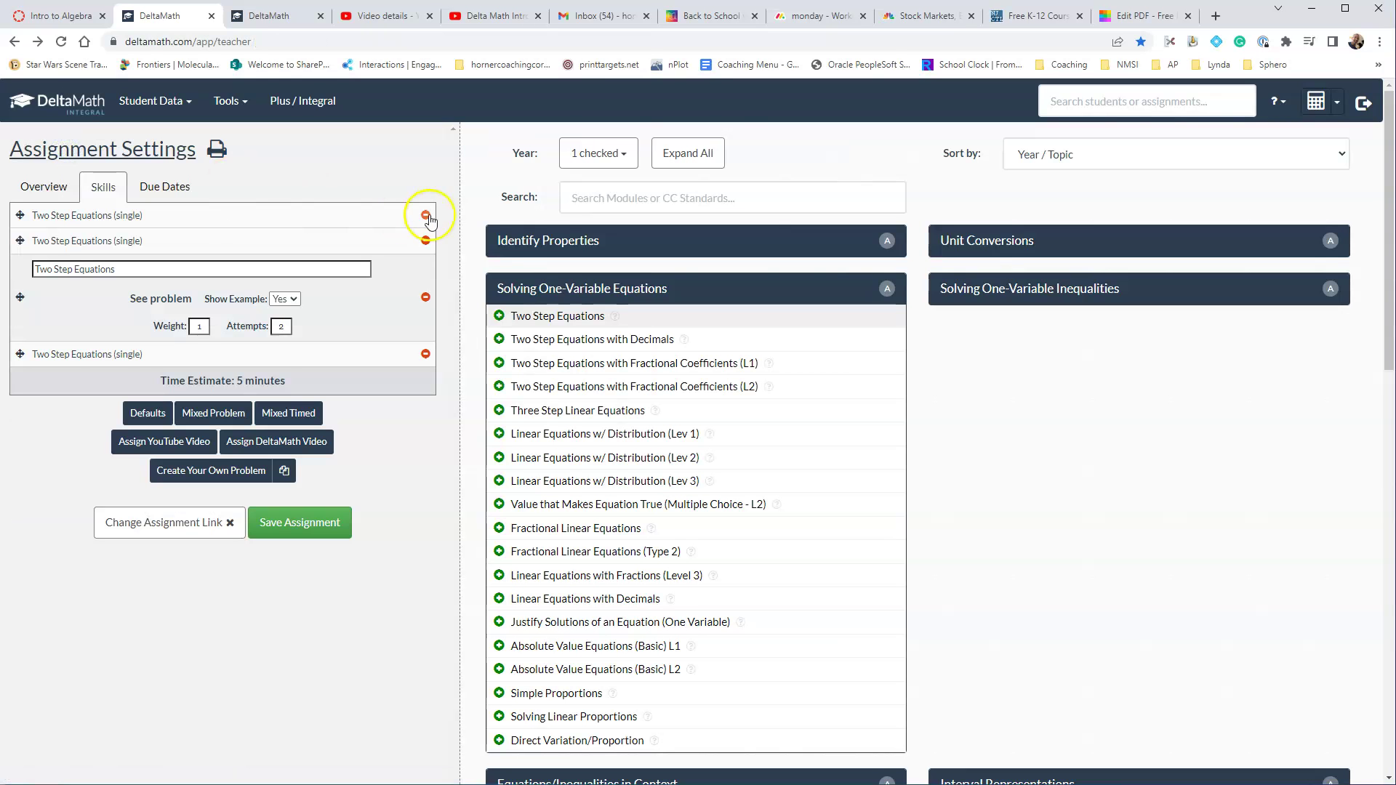
- Publish Intro to Algebra from the Canvas Assignments list and open its page
click(77, 18)
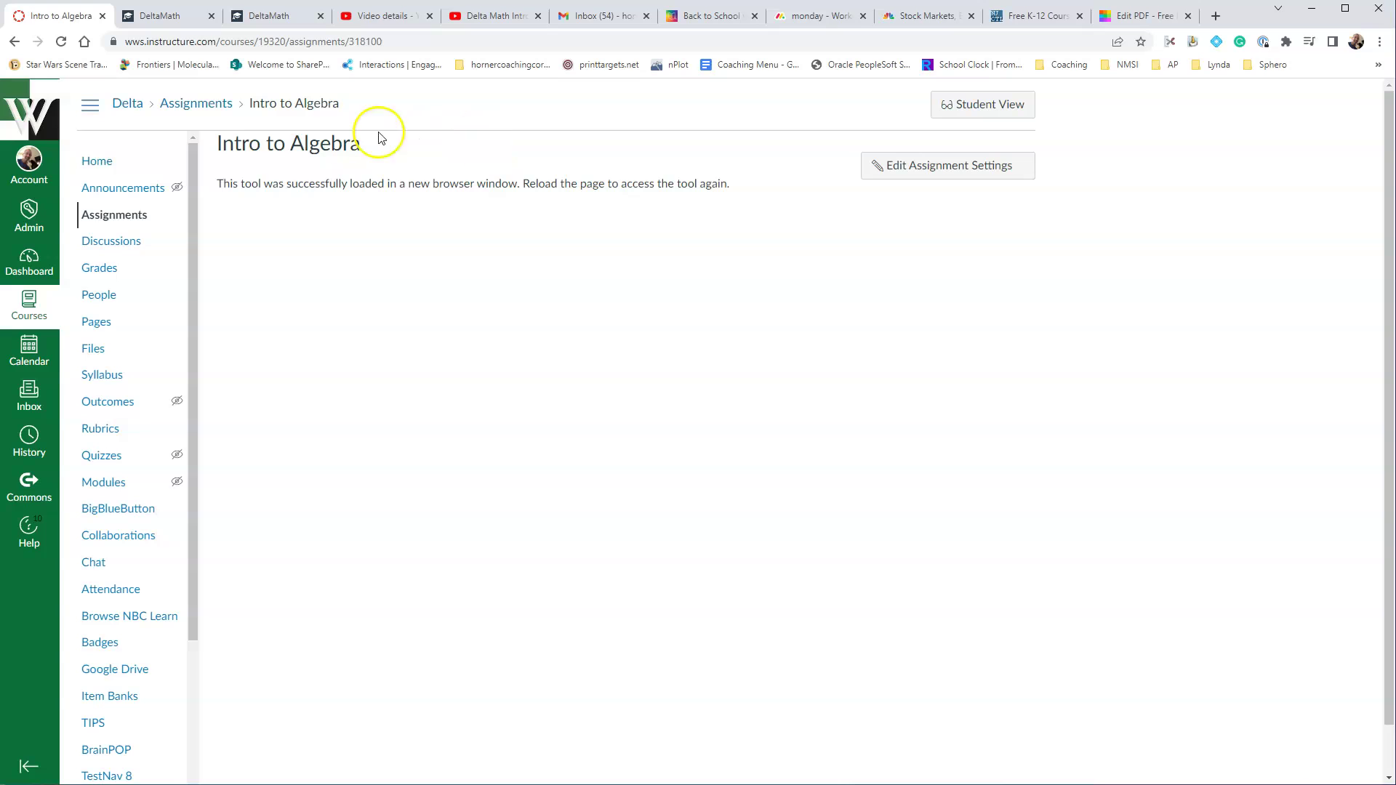
click(99, 163)
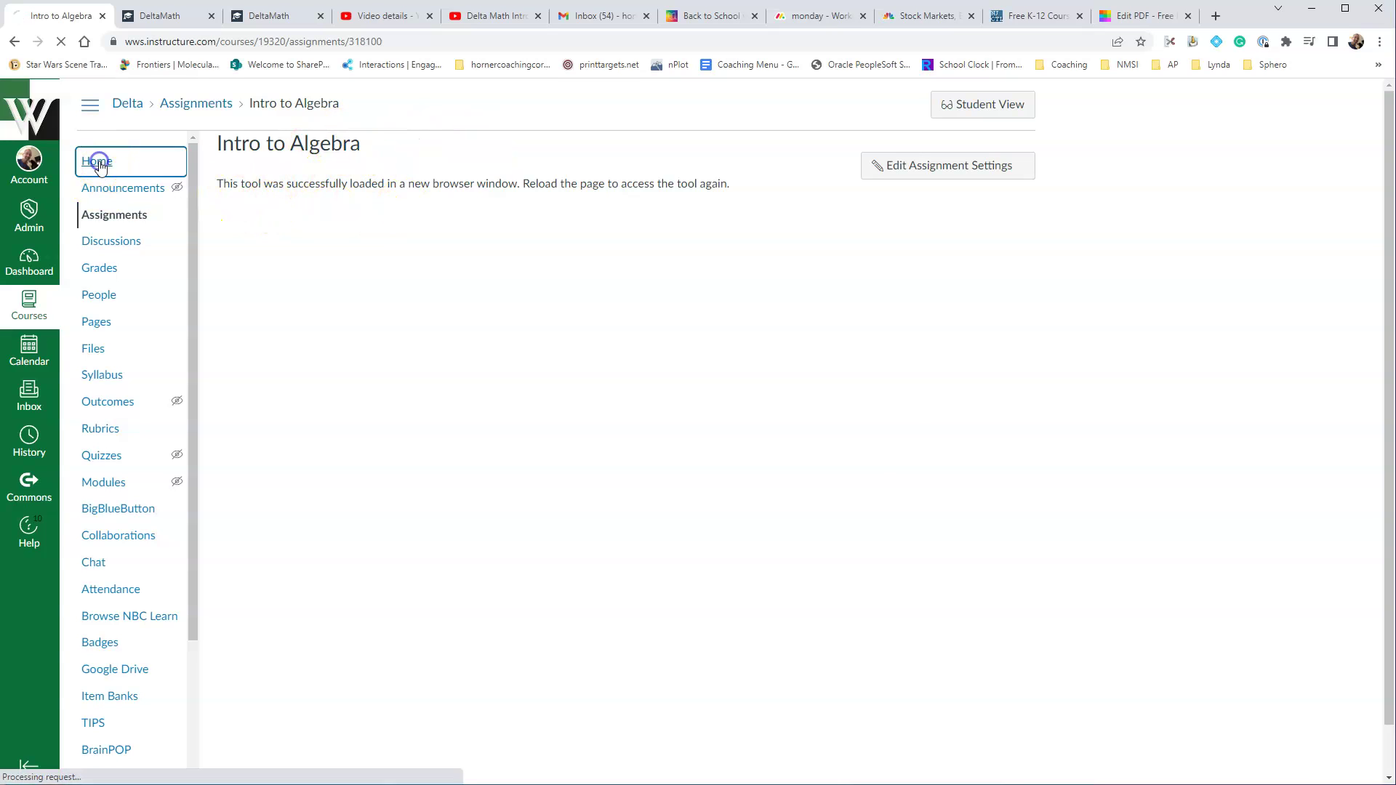
click(112, 217)
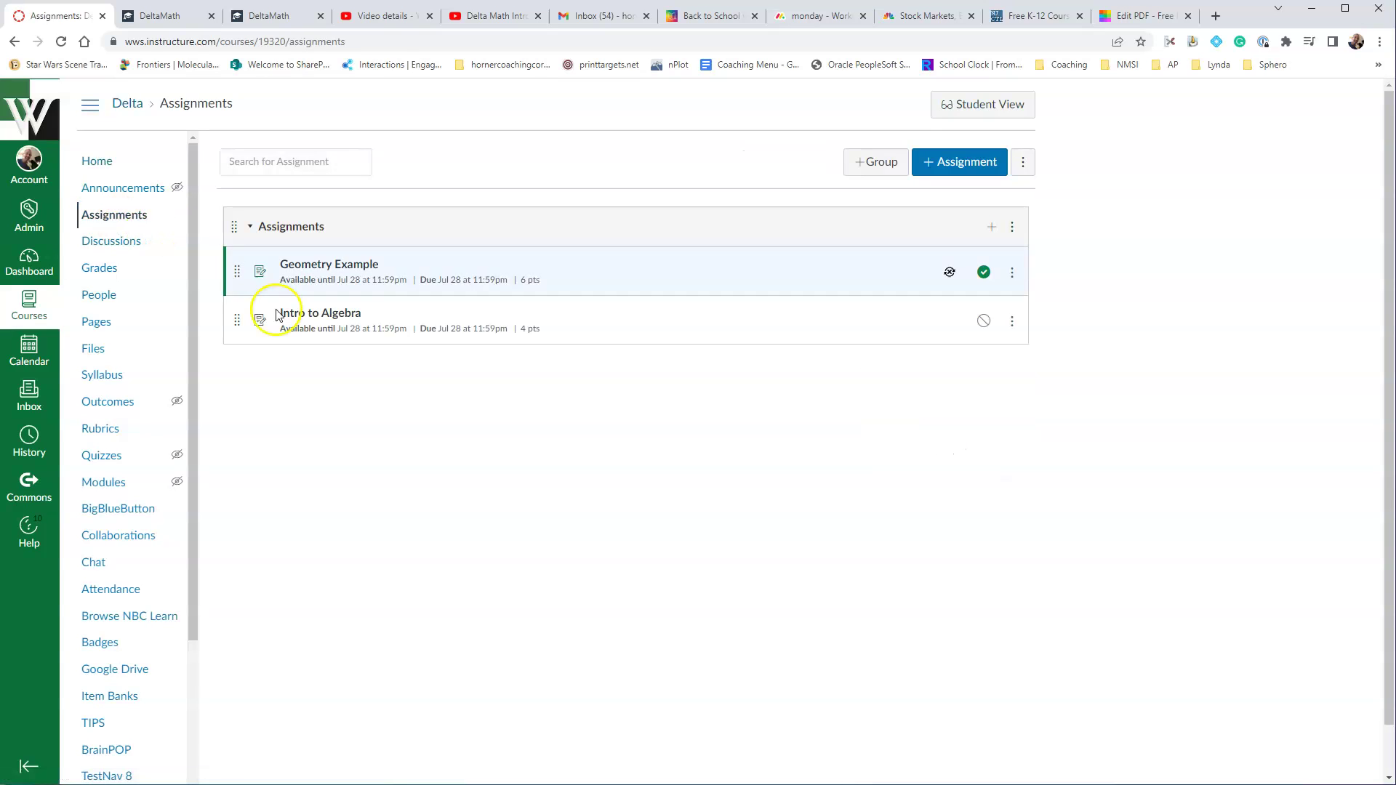
click(984, 322)
click(987, 352)
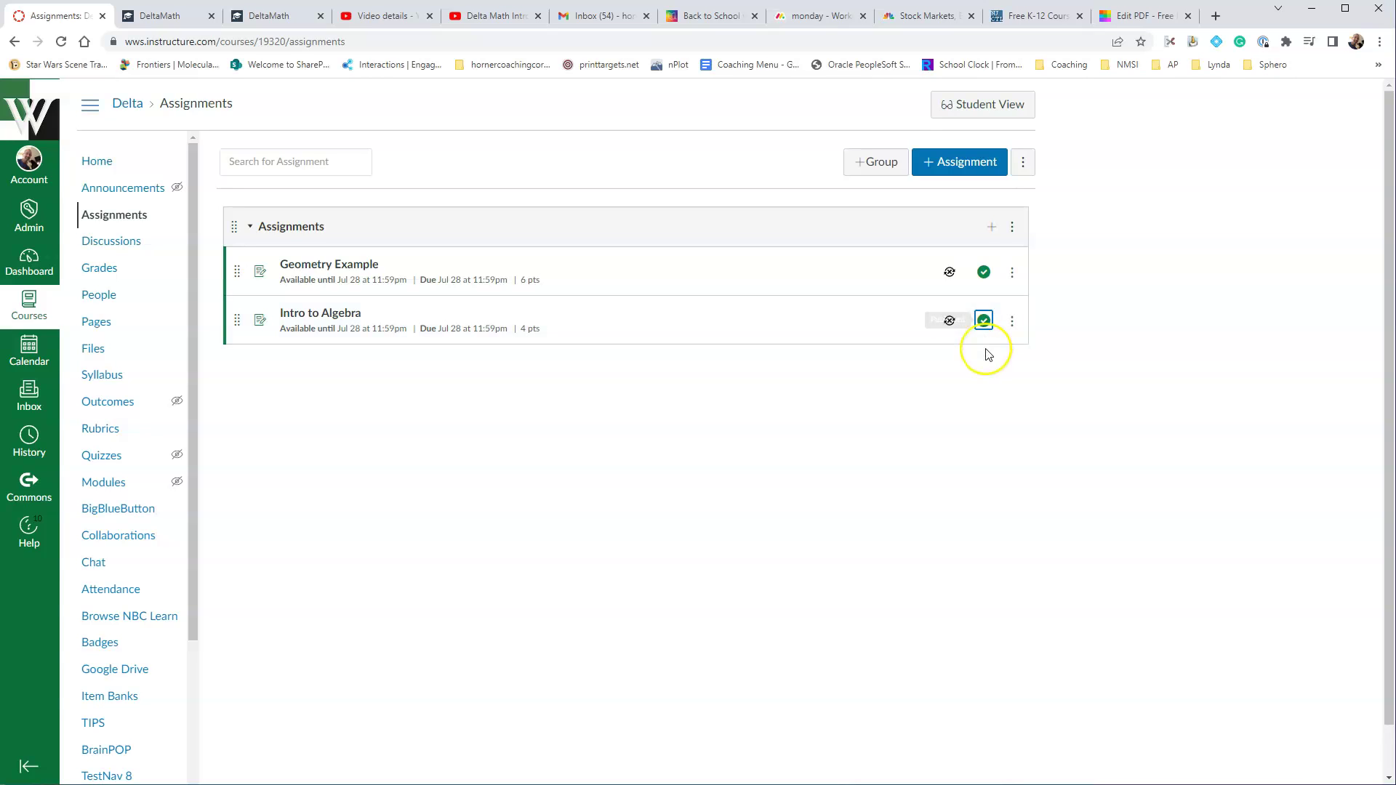
click(338, 316)
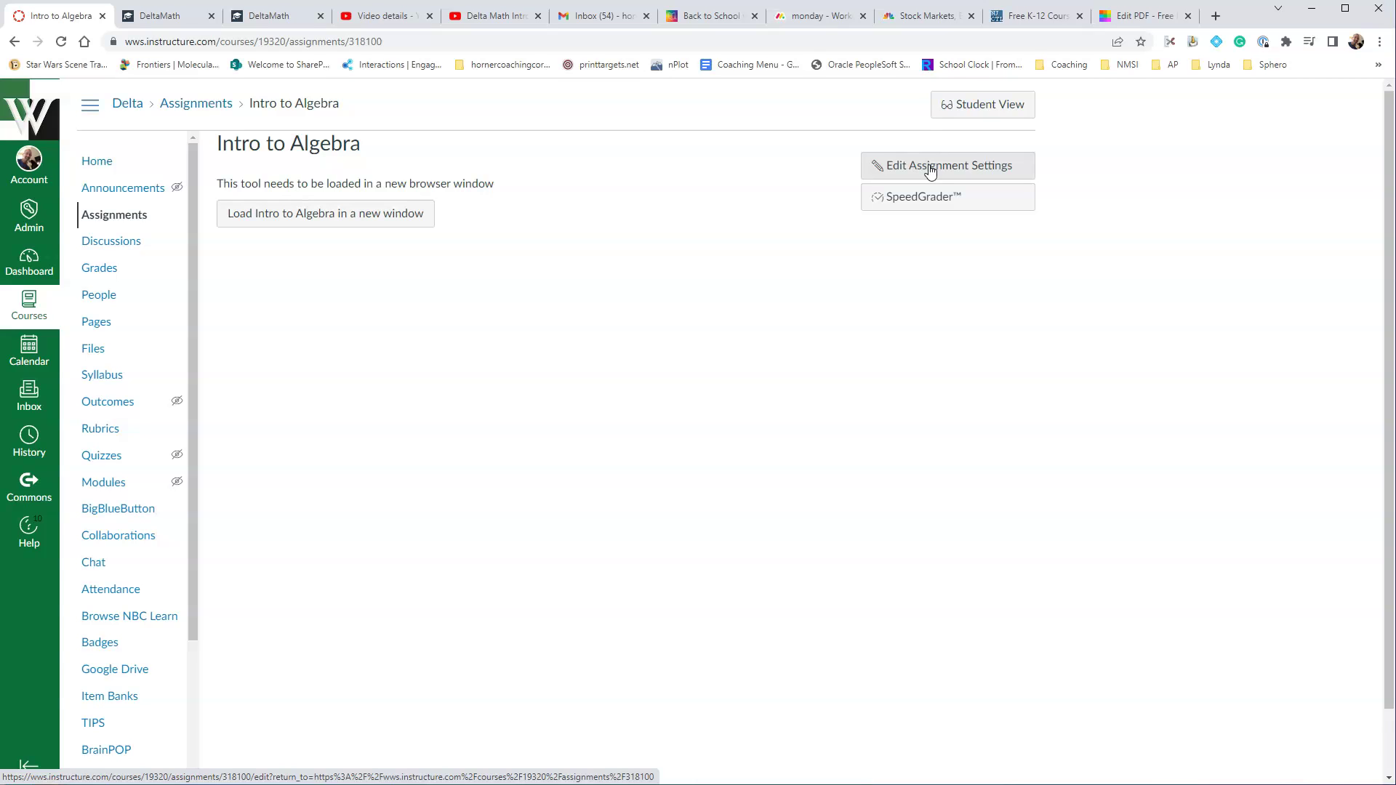
- Load Intro to Algebra in a new window, review Skills, Due Dates and Overview, then return to Canvas
click(328, 214)
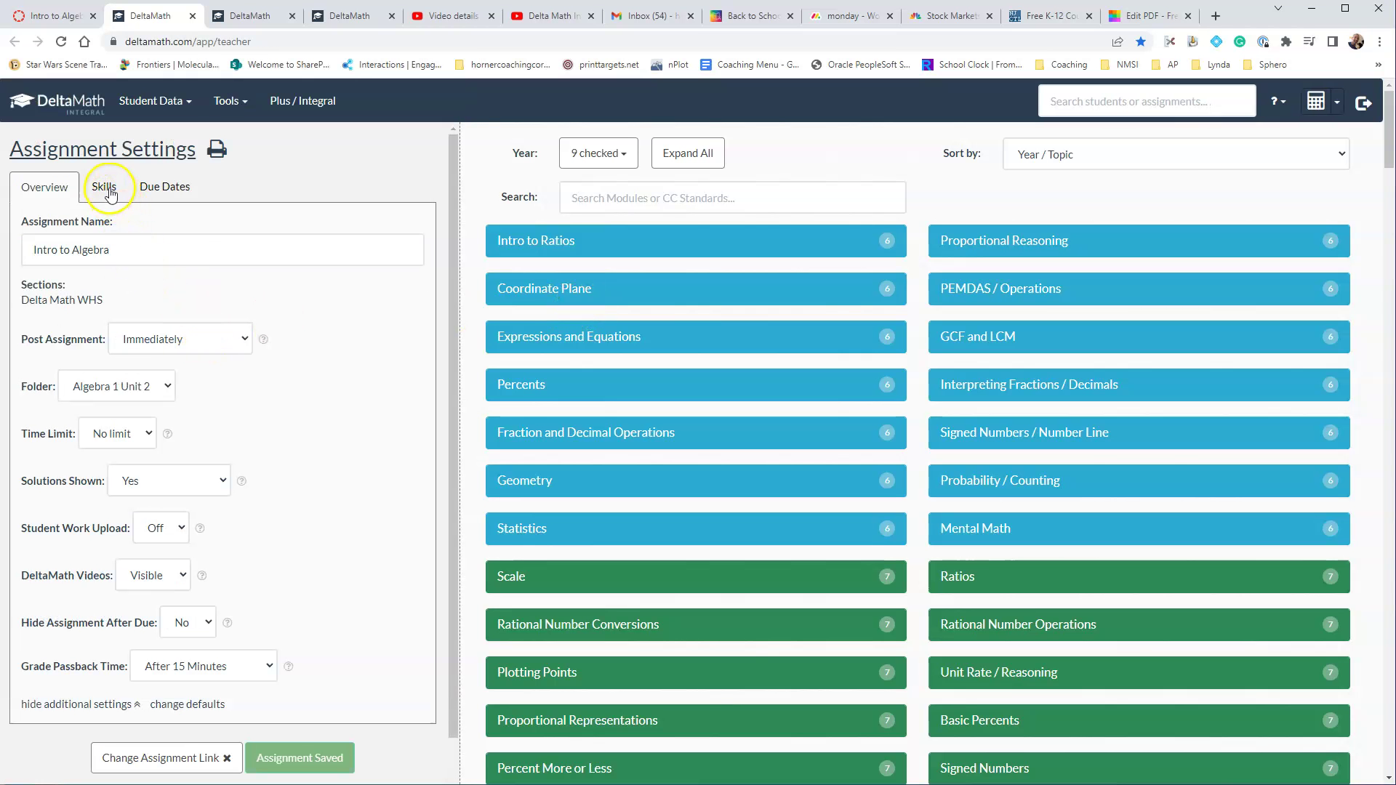
click(109, 190)
click(156, 188)
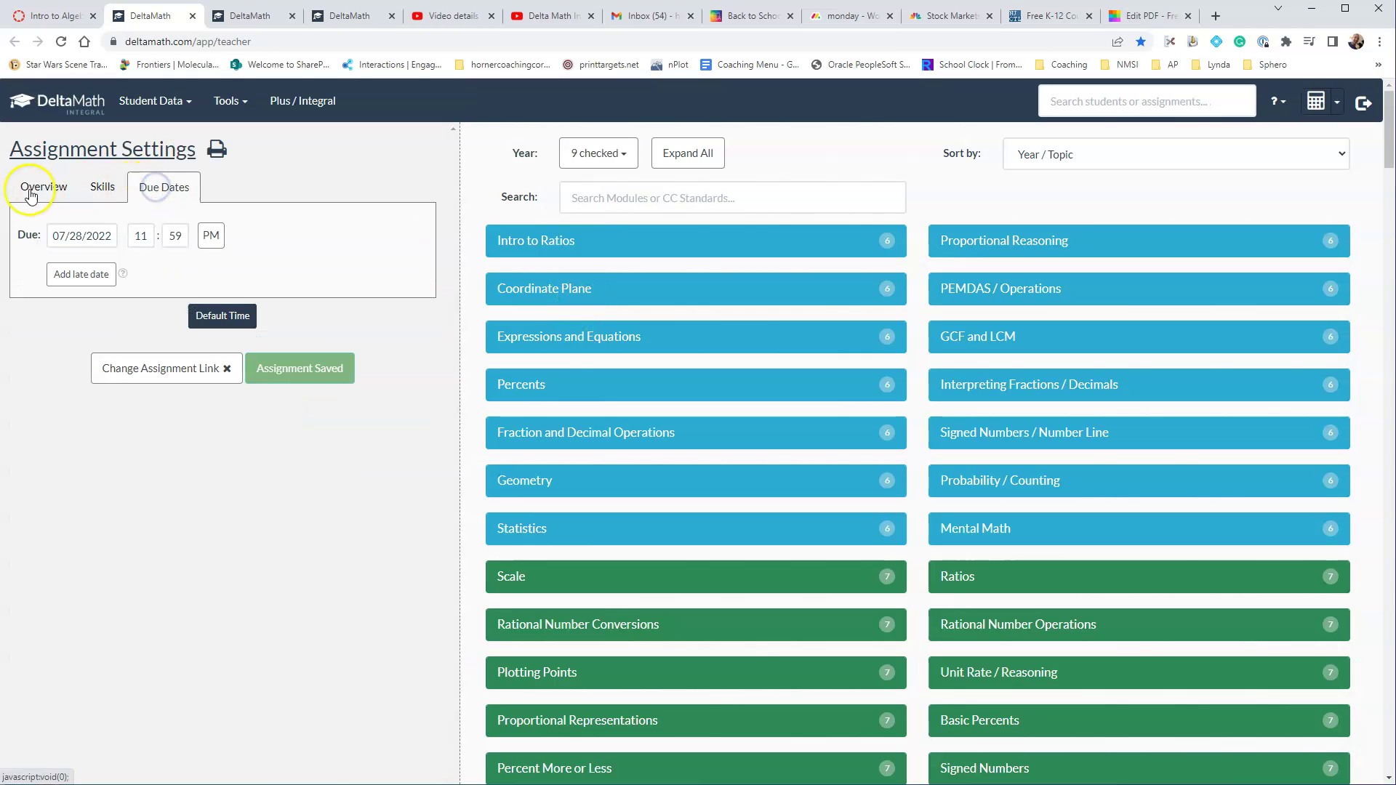
click(45, 190)
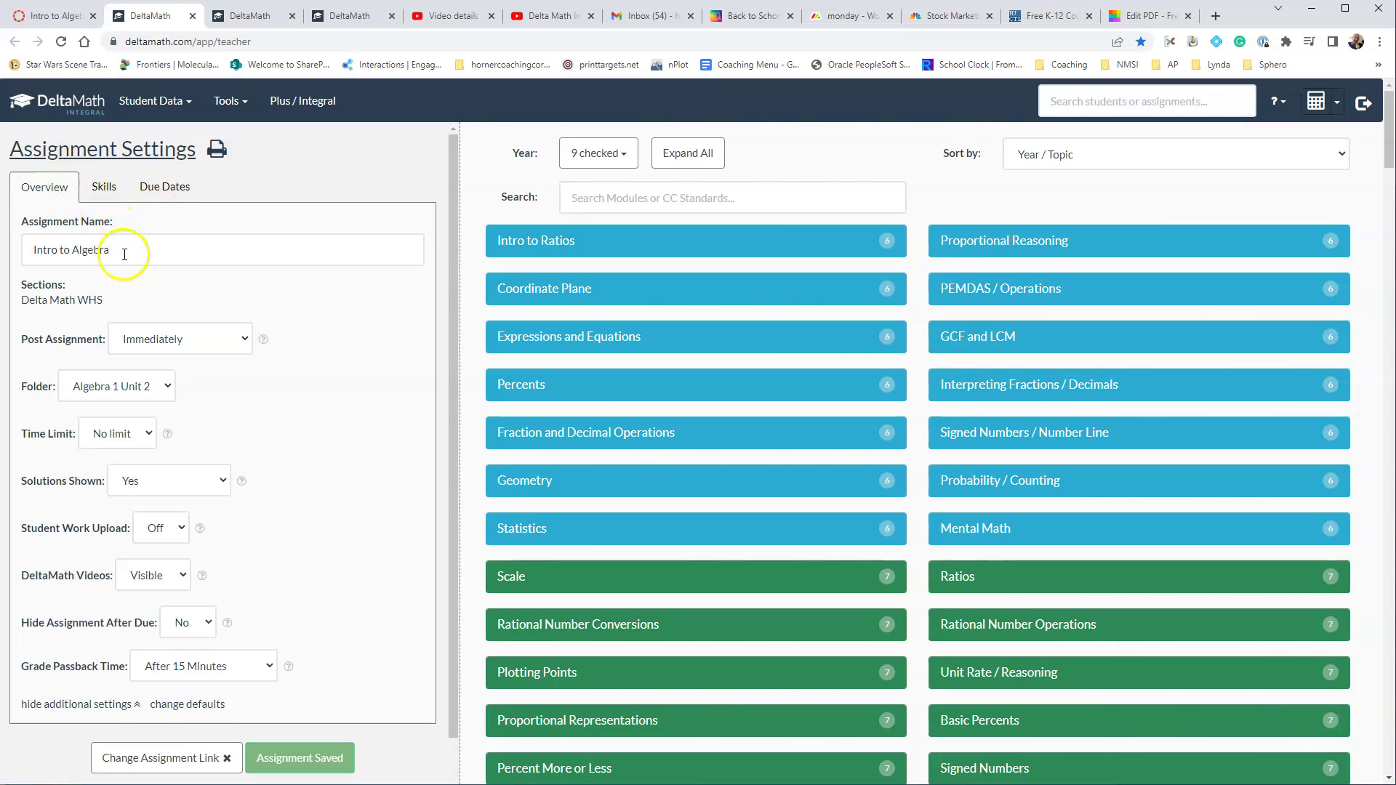
click(48, 15)
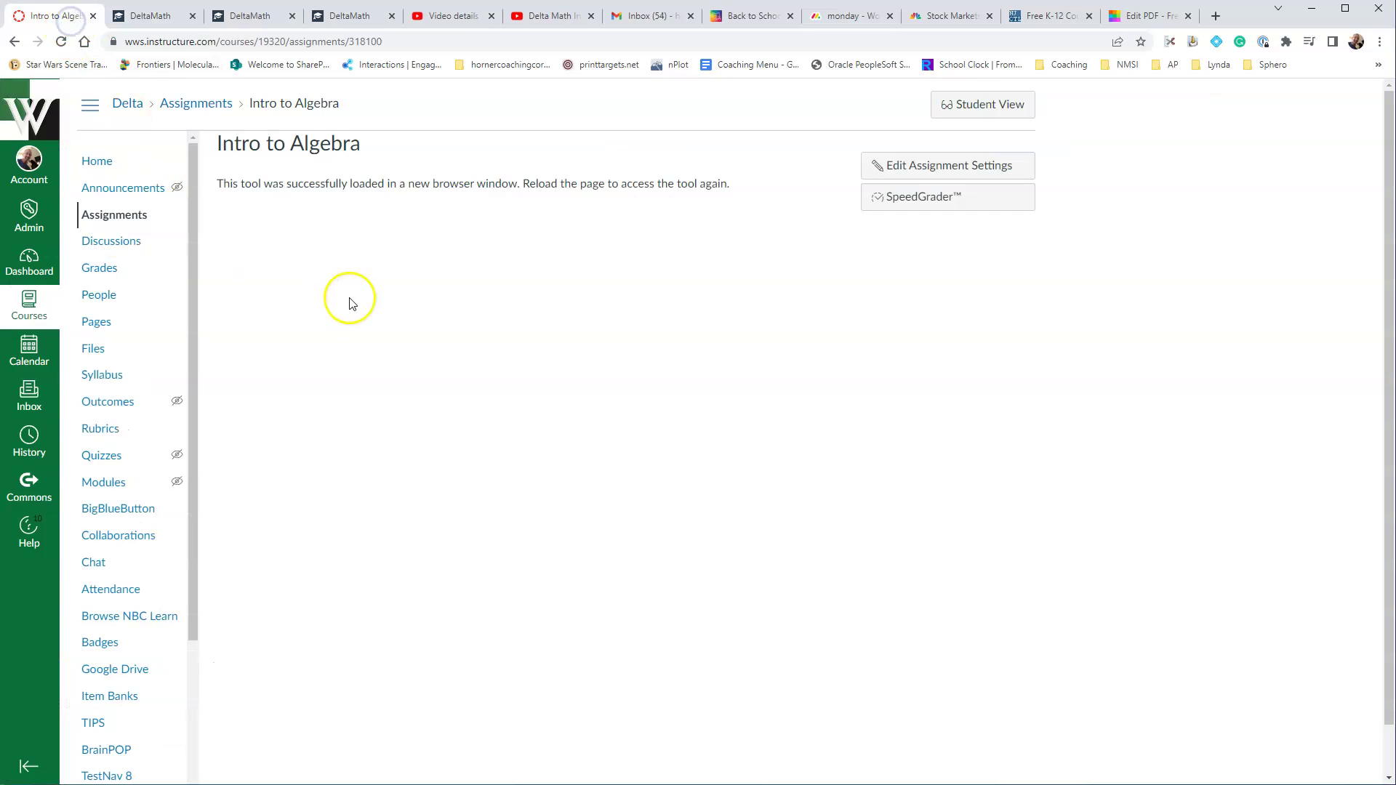